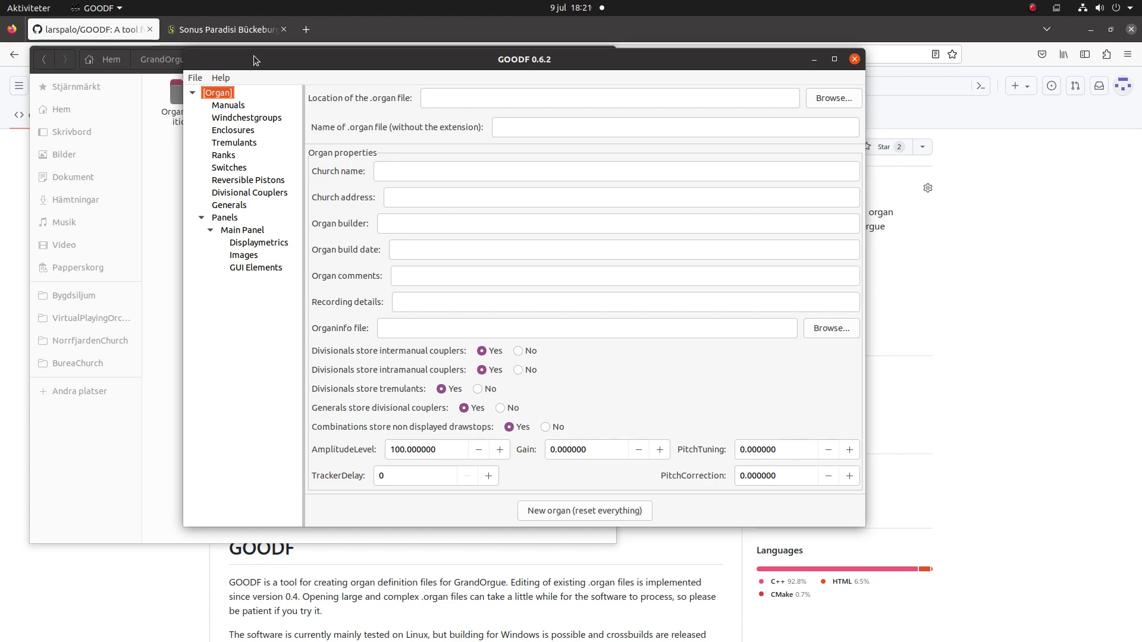
Bring the Sonus Paradisi Bückeburg organ page in Firefox to the front.
left_click(223, 31)
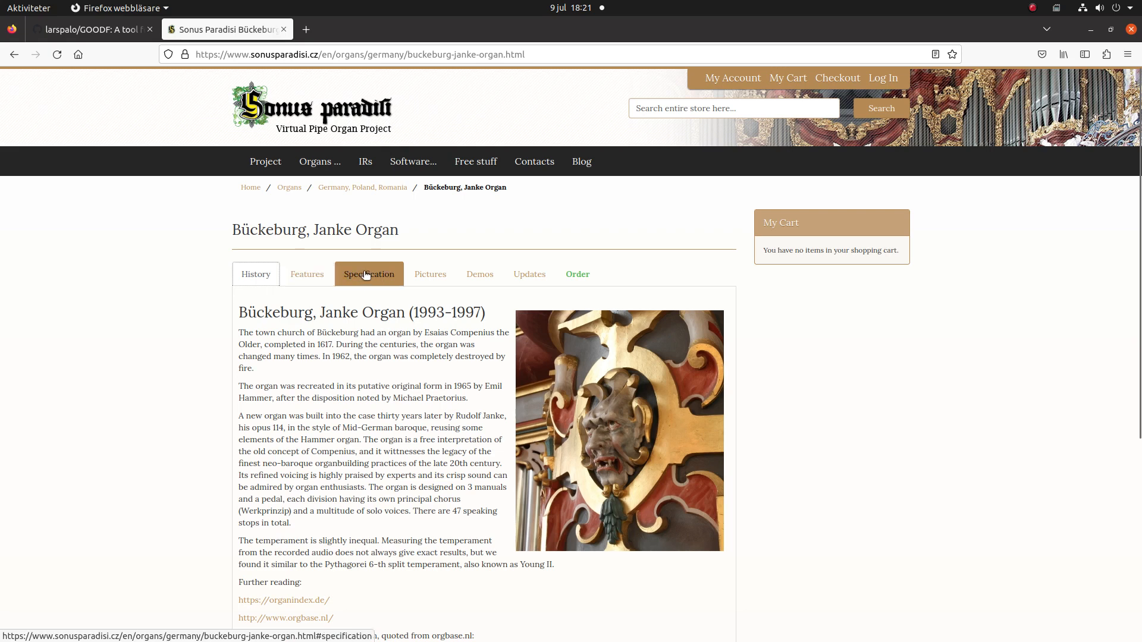
Show the Features section of the Bückeburg page, then open the Files file manager.
left_click(293, 279)
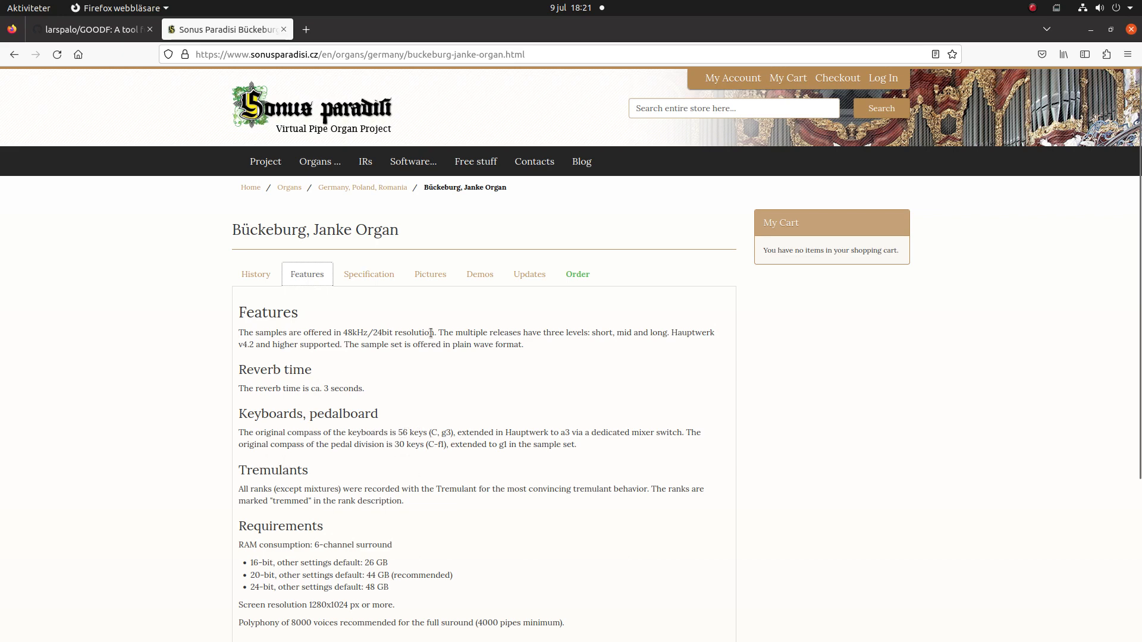
mouse_move(1, 208)
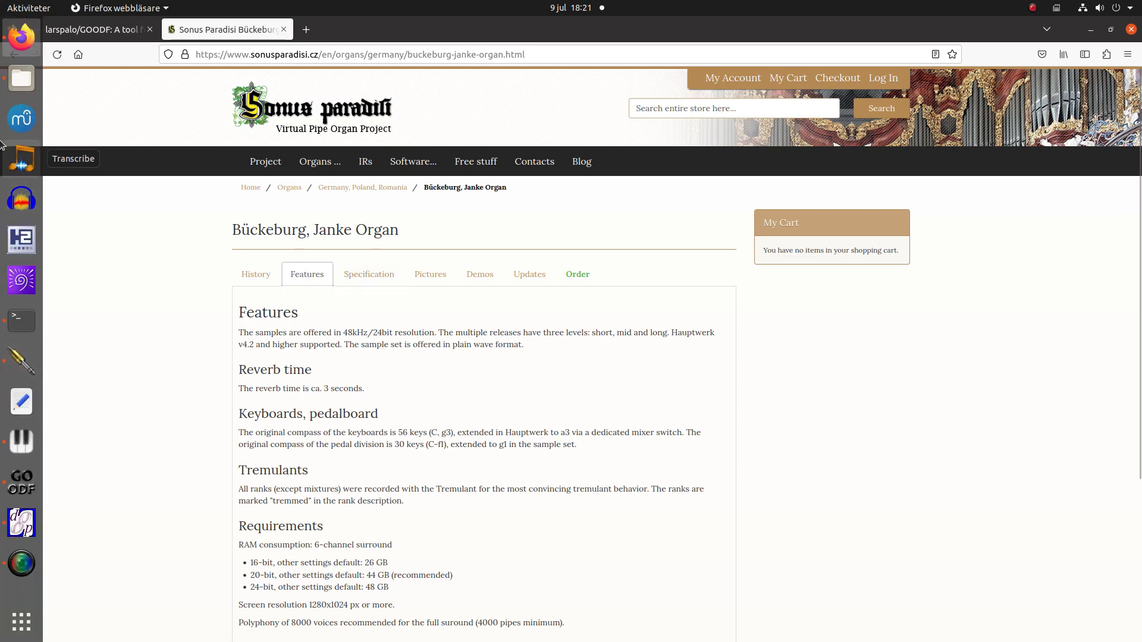
left_click(17, 79)
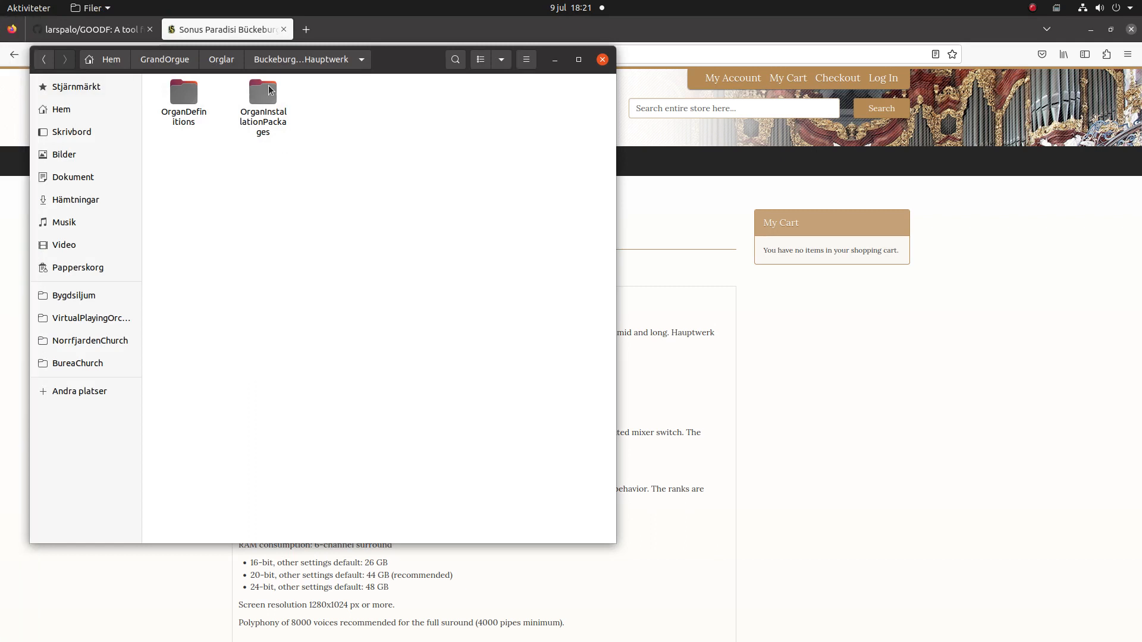
Browse OrganInstallationPackages > 002306 > pipes > Buckeburg_1noc_PED > Ped_Subbass16, then return to pipes.
double_click(269, 86)
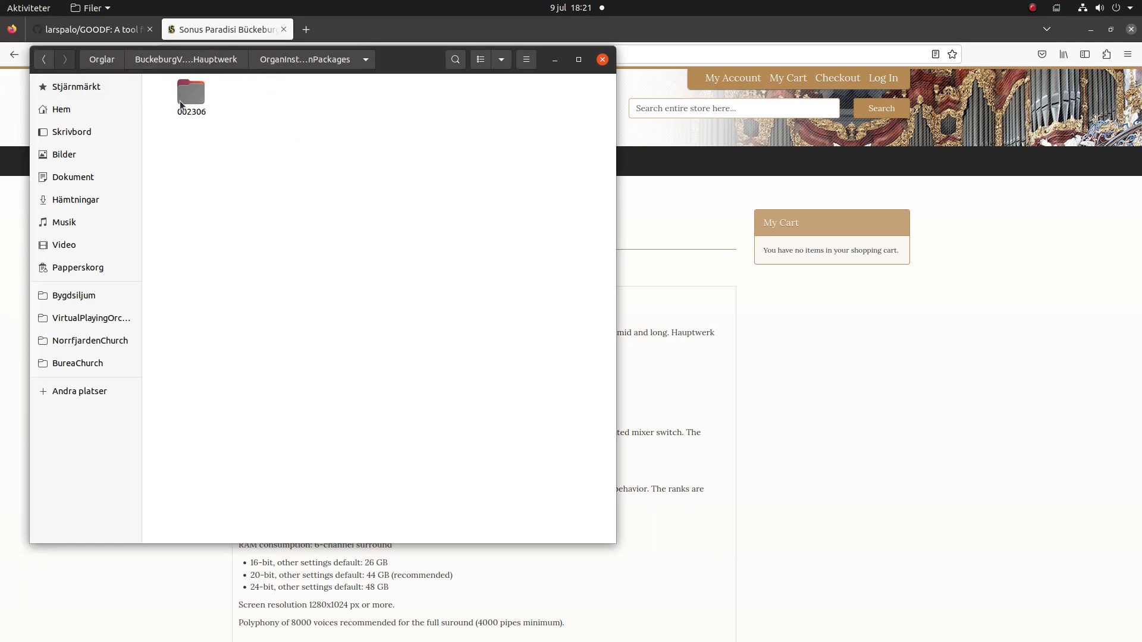
double_click(184, 101)
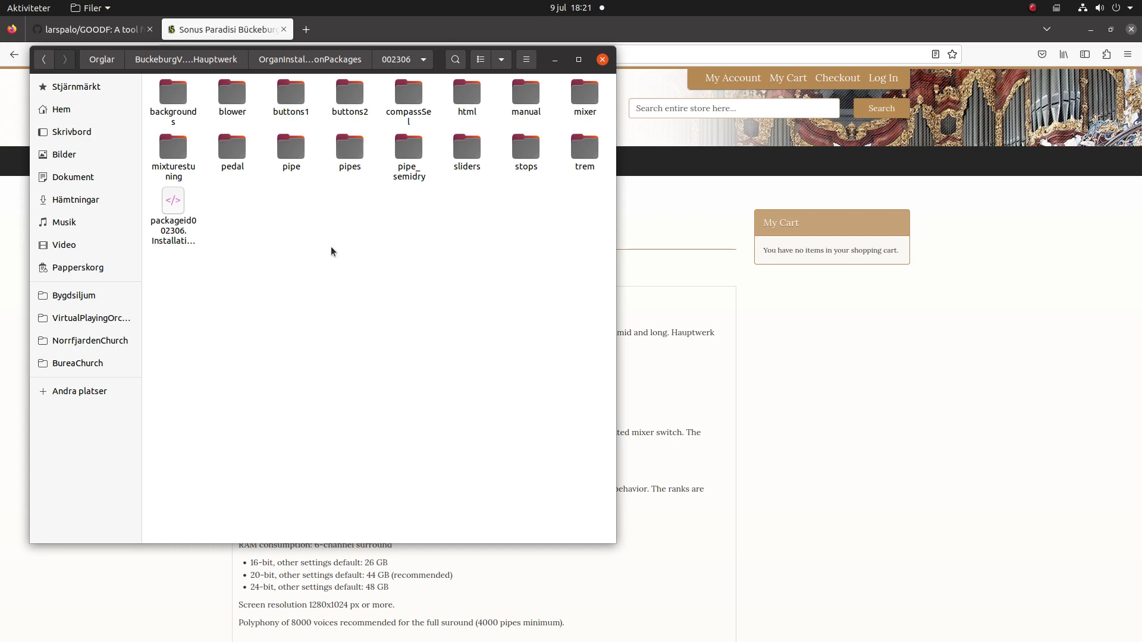
double_click(354, 150)
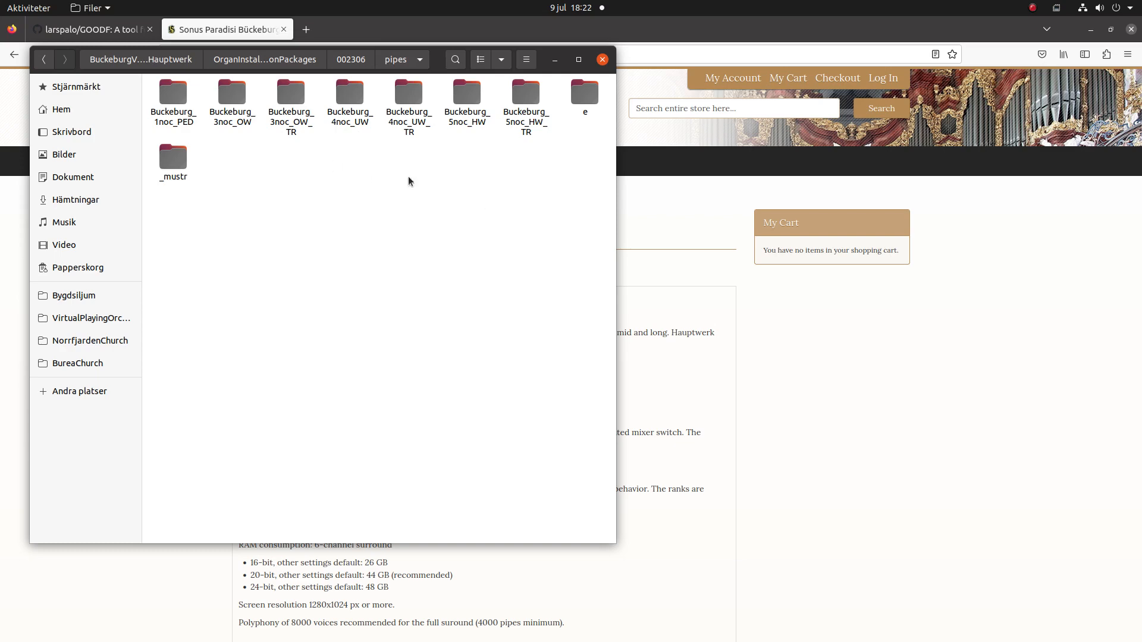
double_click(173, 101)
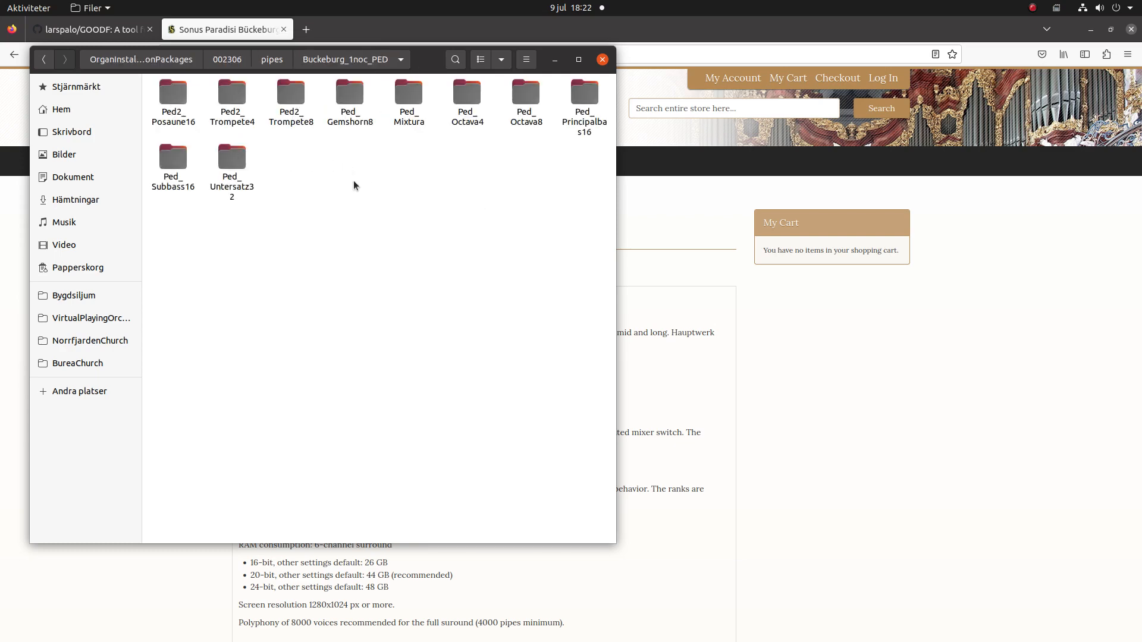
double_click(176, 157)
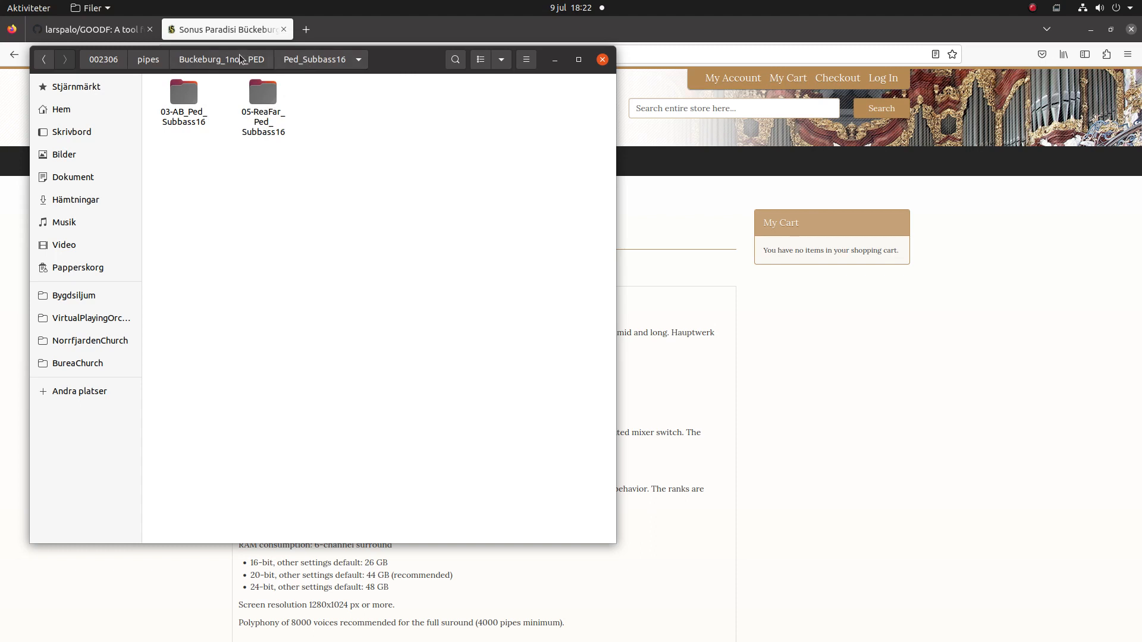
left_click(158, 60)
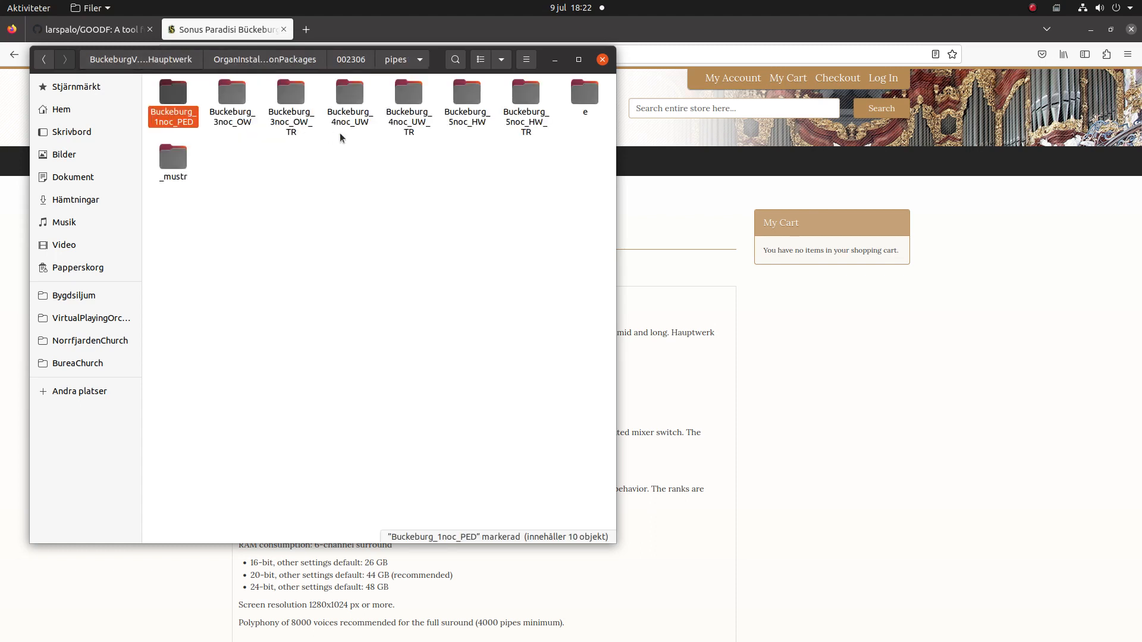
Browse Buckeburg_5noc_HW > HW_Principal8 > 02-ORTF_HW_Principal8 and its trem folder, then start LoopAuditioneer.
left_click(429, 180)
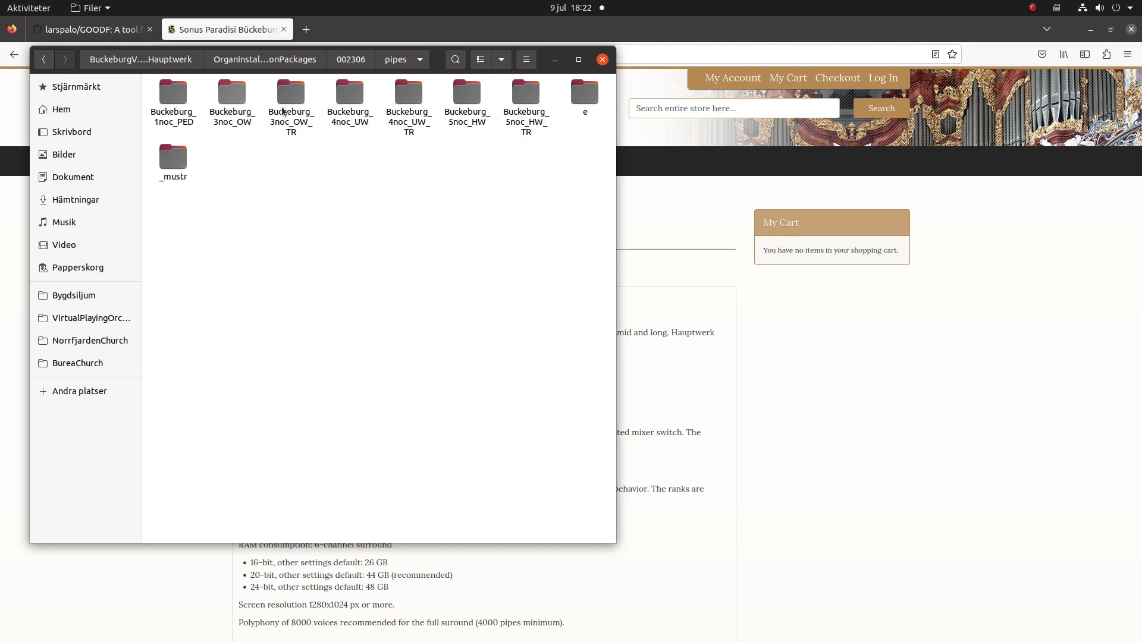
double_click(456, 97)
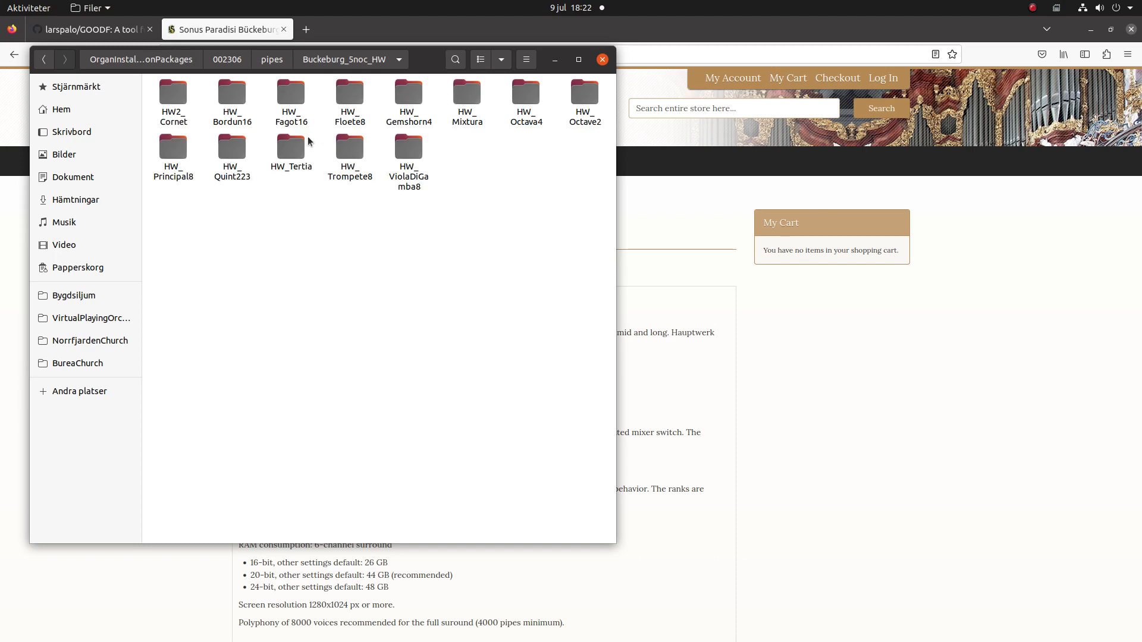
double_click(177, 141)
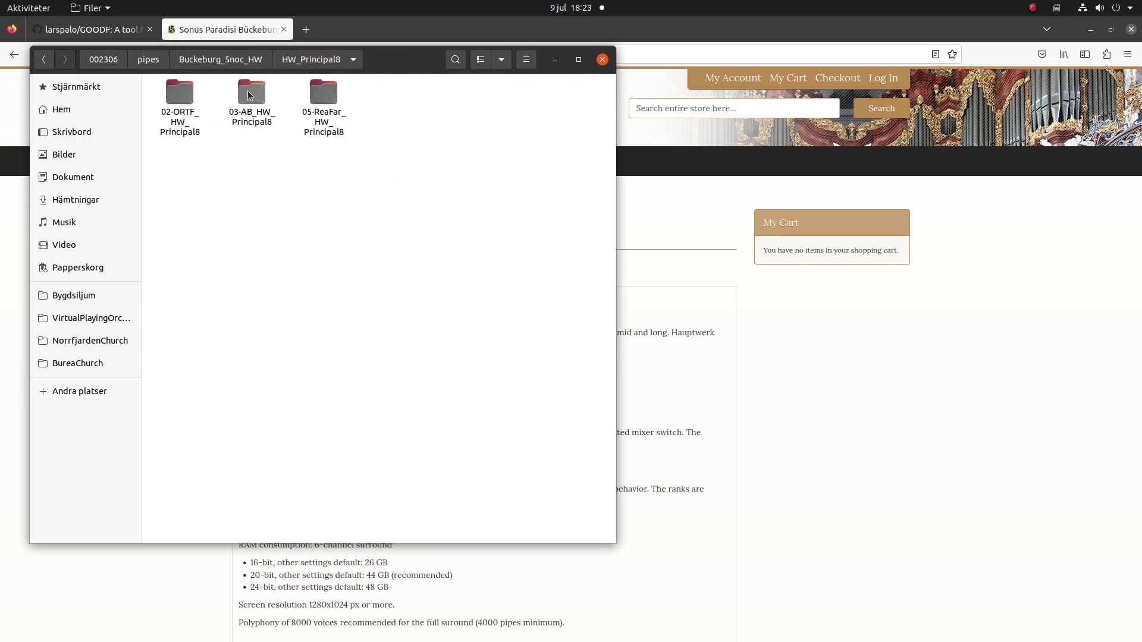
double_click(173, 96)
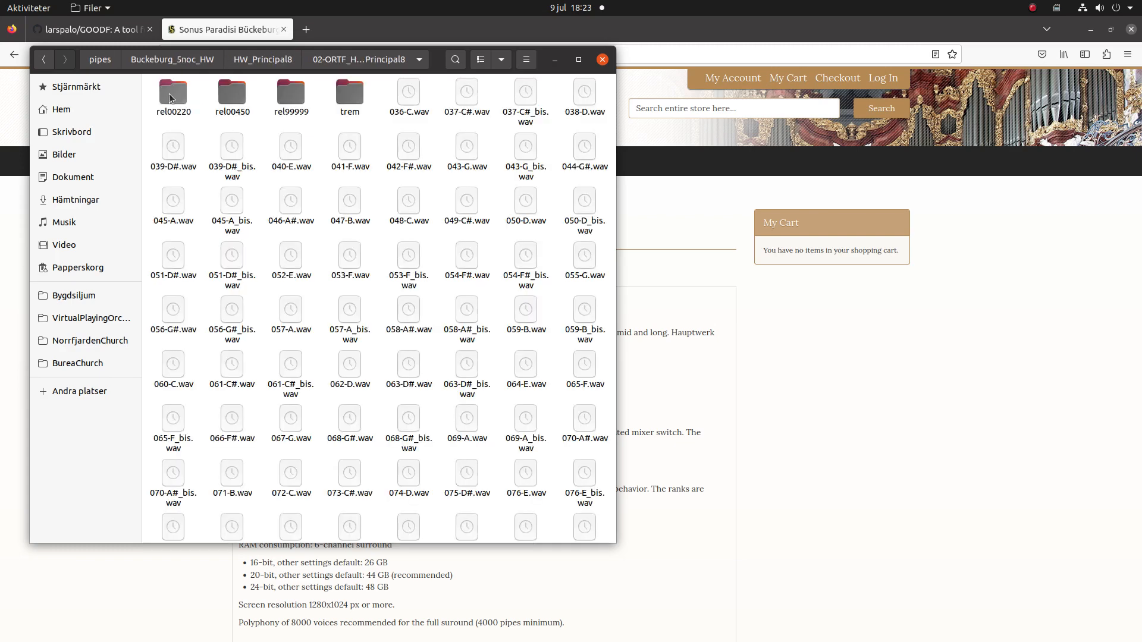
double_click(349, 98)
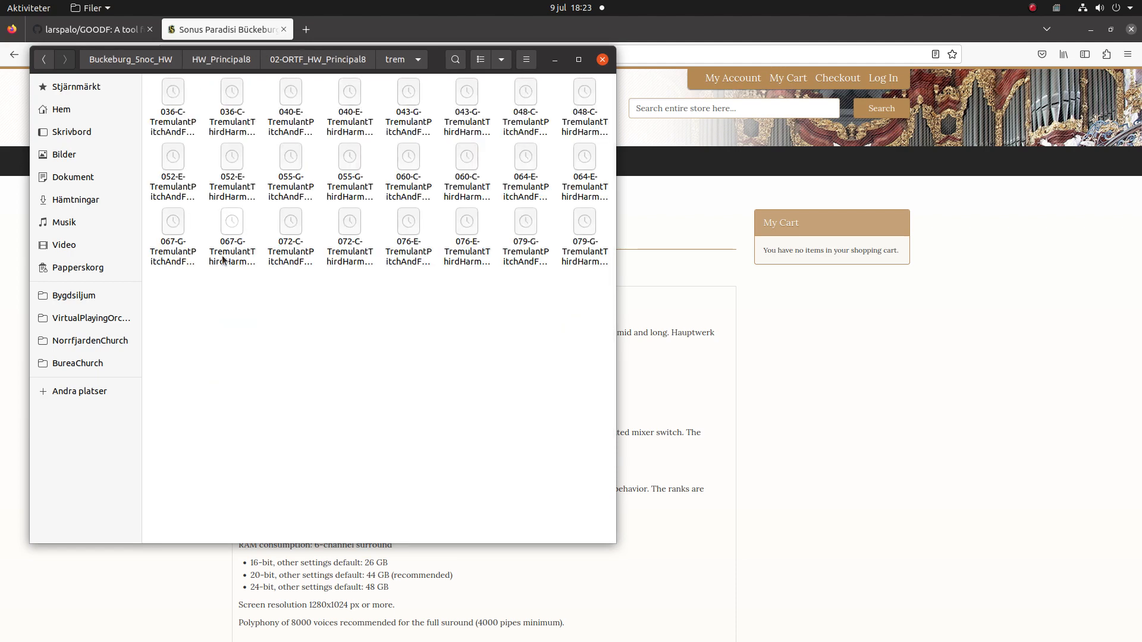
left_click(295, 59)
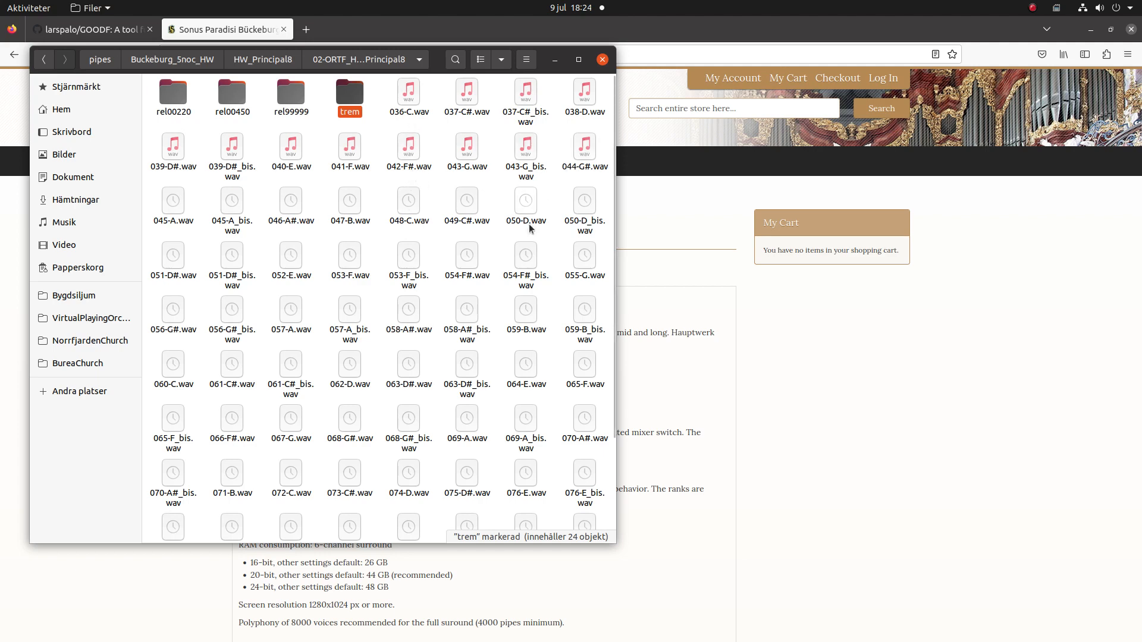
mouse_move(2, 491)
left_click(20, 523)
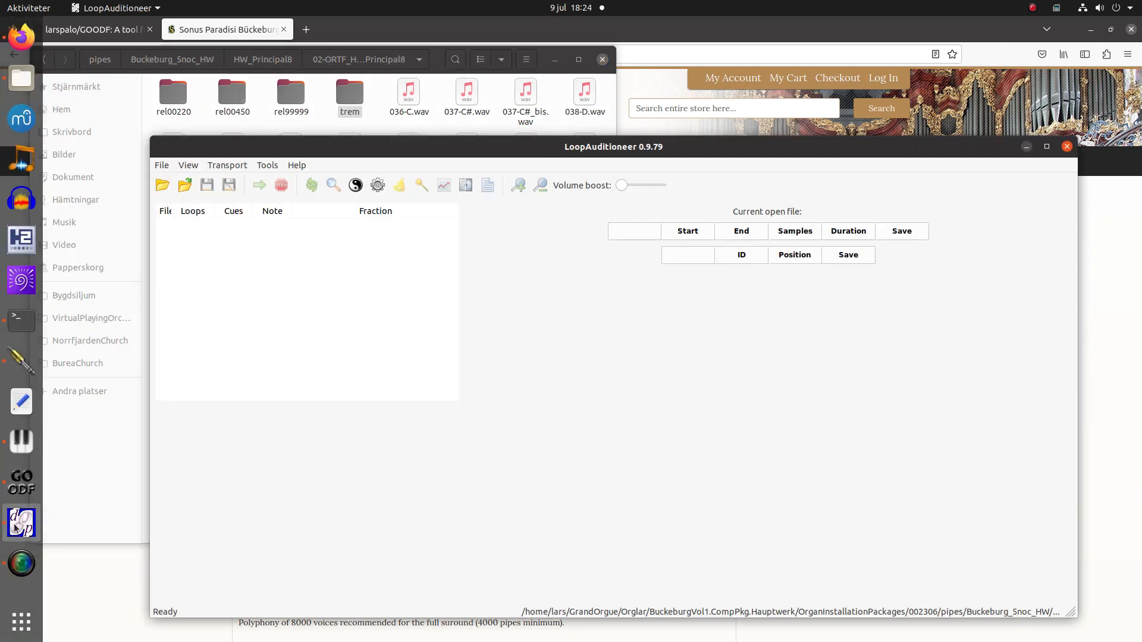
Load the 02-ORTF_HW_Principal8 sample folder into LoopAuditioneer.
left_click(163, 185)
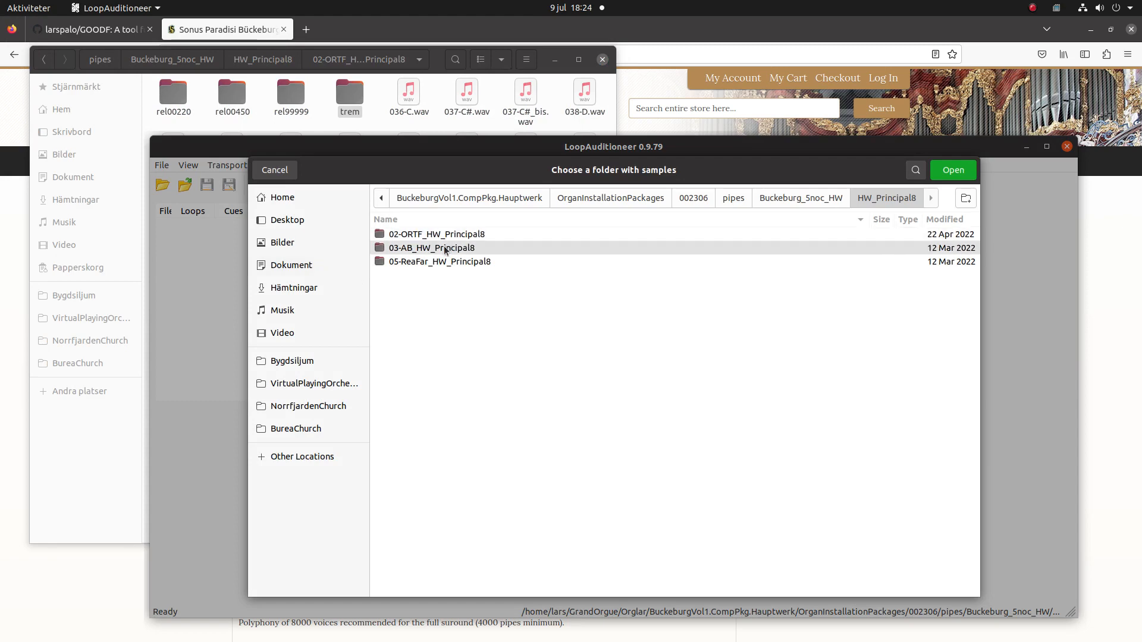
double_click(461, 236)
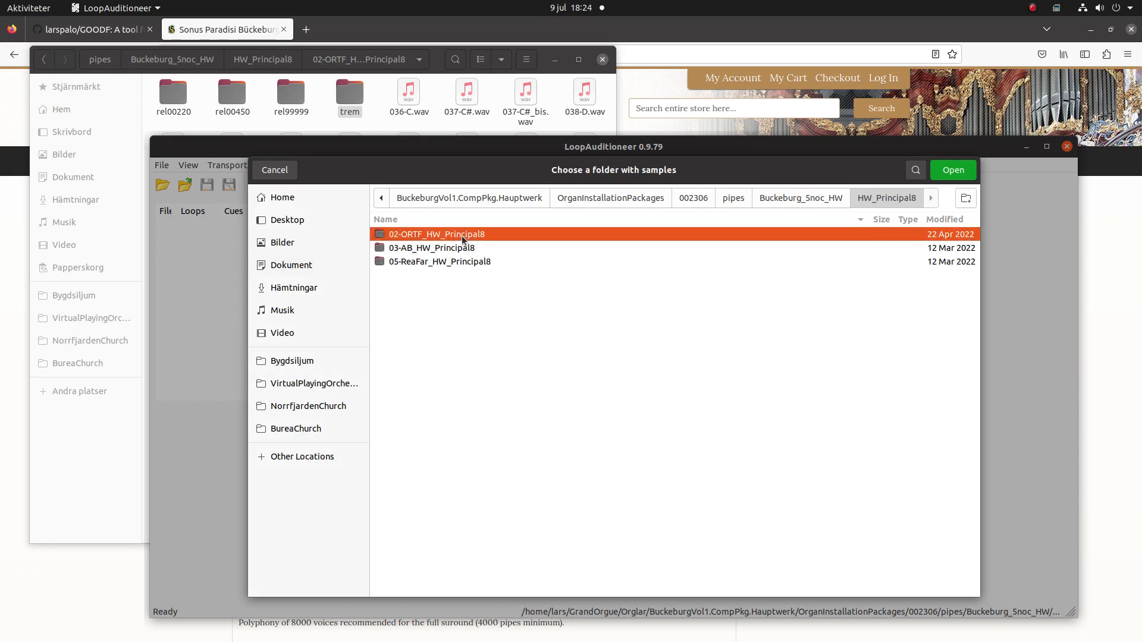
left_click(961, 173)
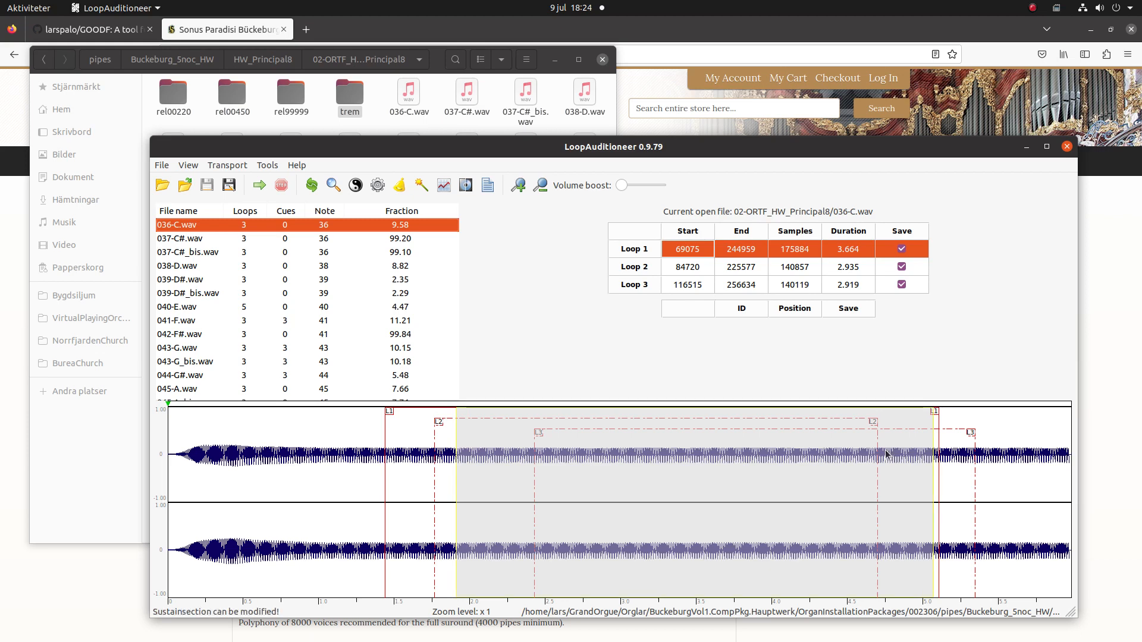
Load the rel99999 release sample folder instead.
left_click(162, 186)
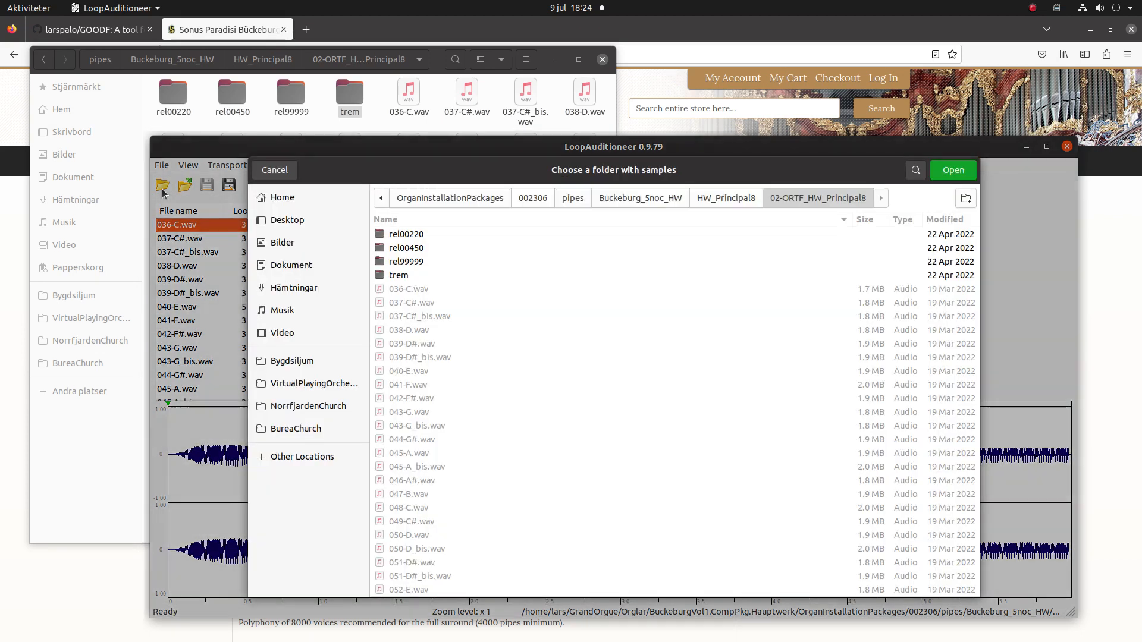
double_click(417, 262)
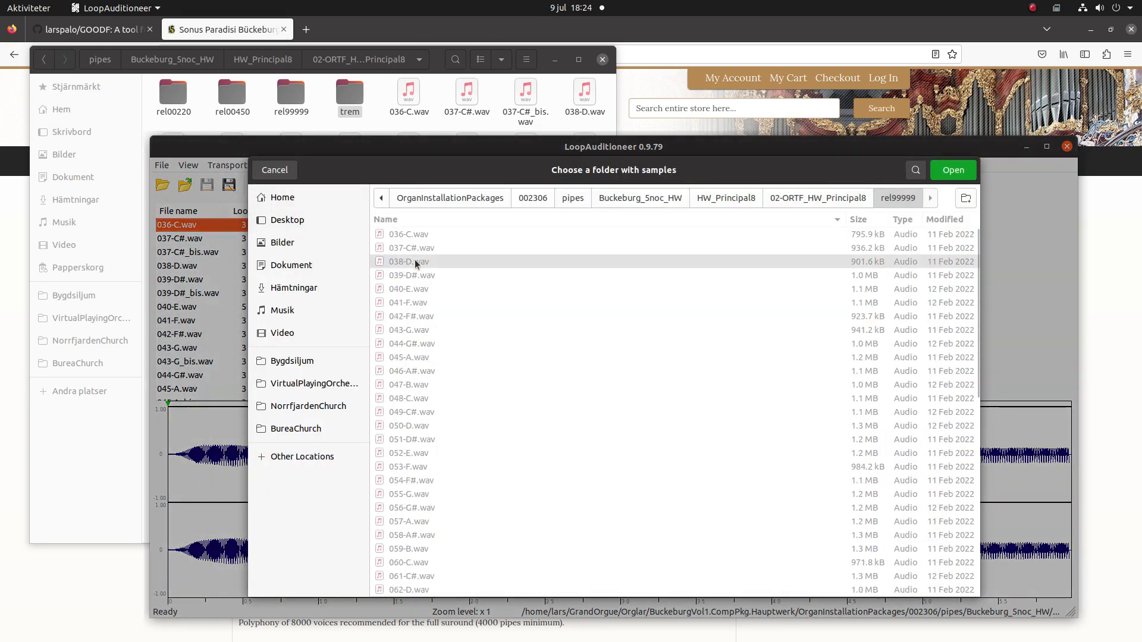
left_click(954, 171)
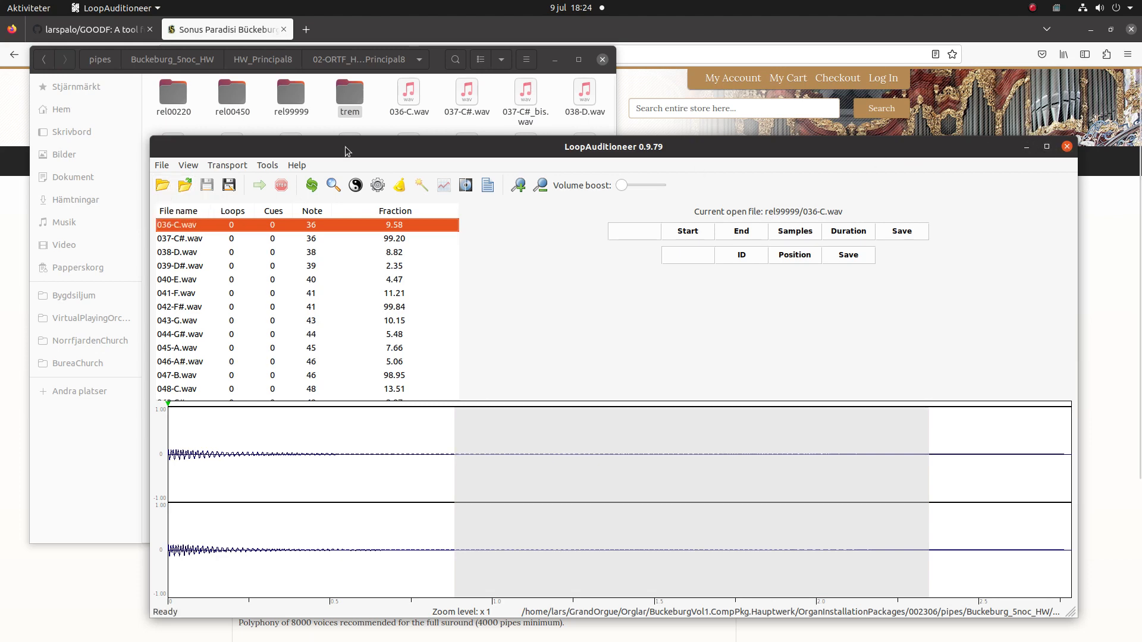
Look through the Bygdsiljum folders PedG8, SvG8 and SvG8's trem folder in the chooser.
left_click(167, 188)
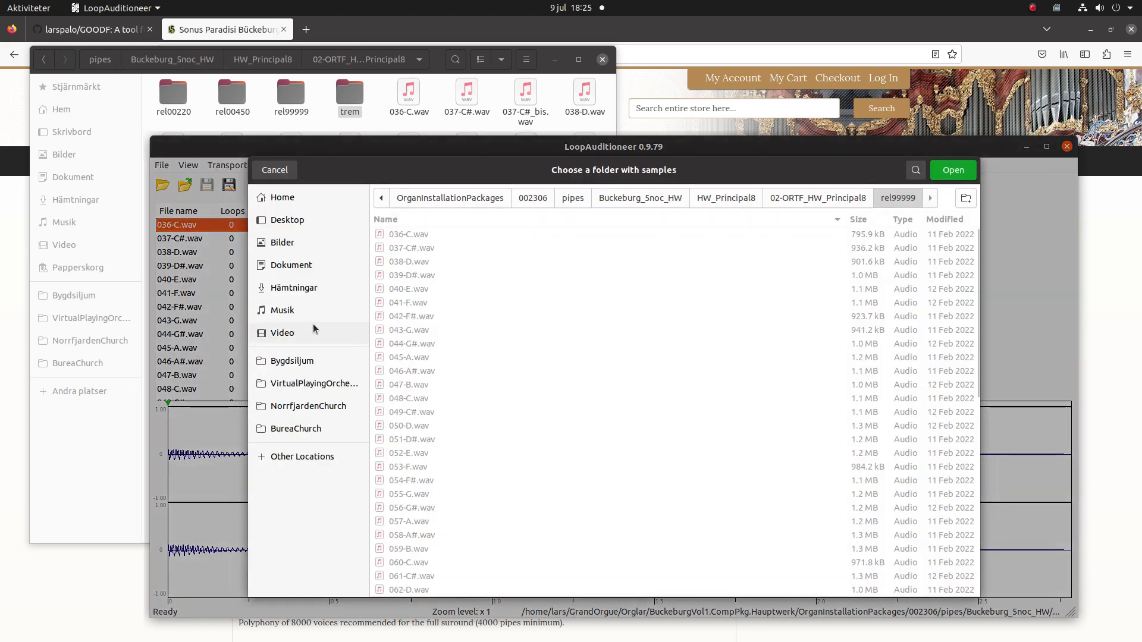
left_click(294, 364)
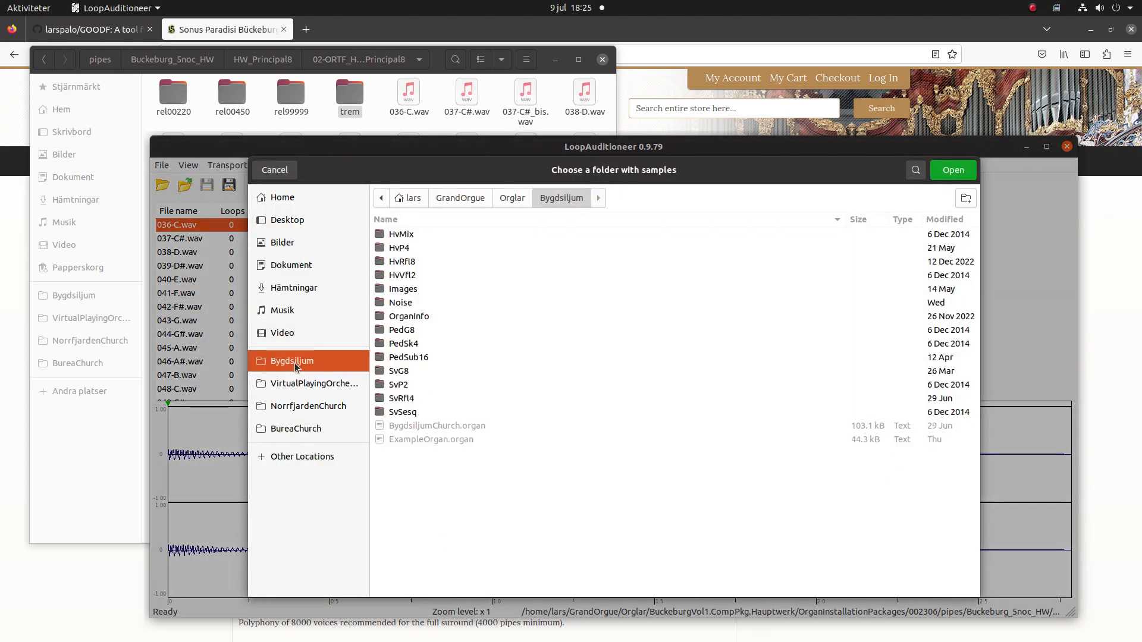
double_click(411, 333)
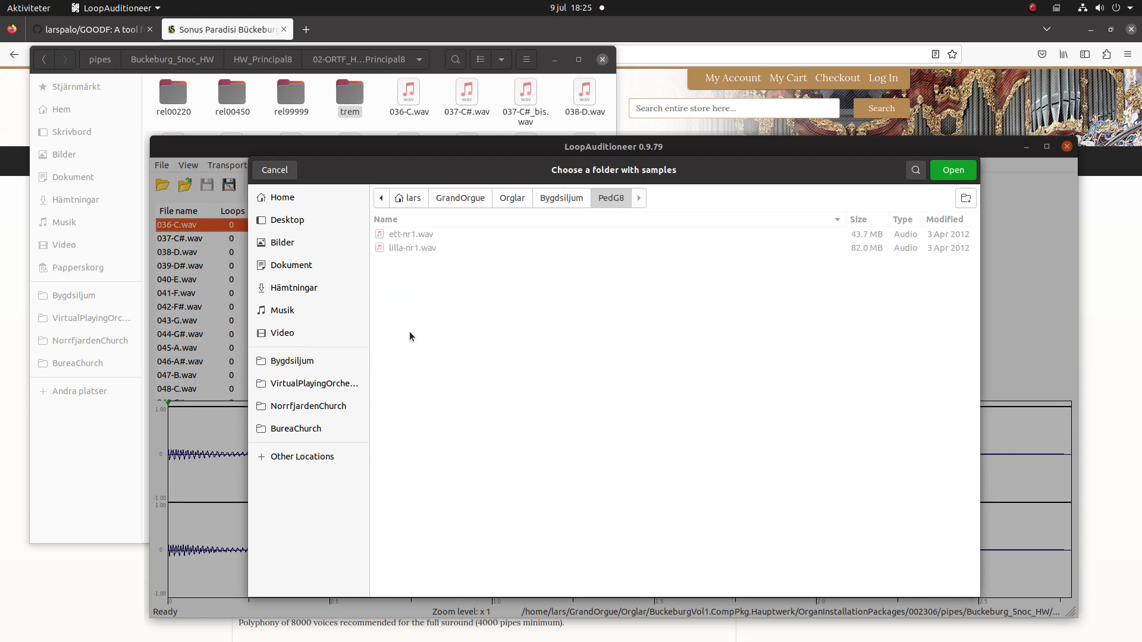
left_click(553, 201)
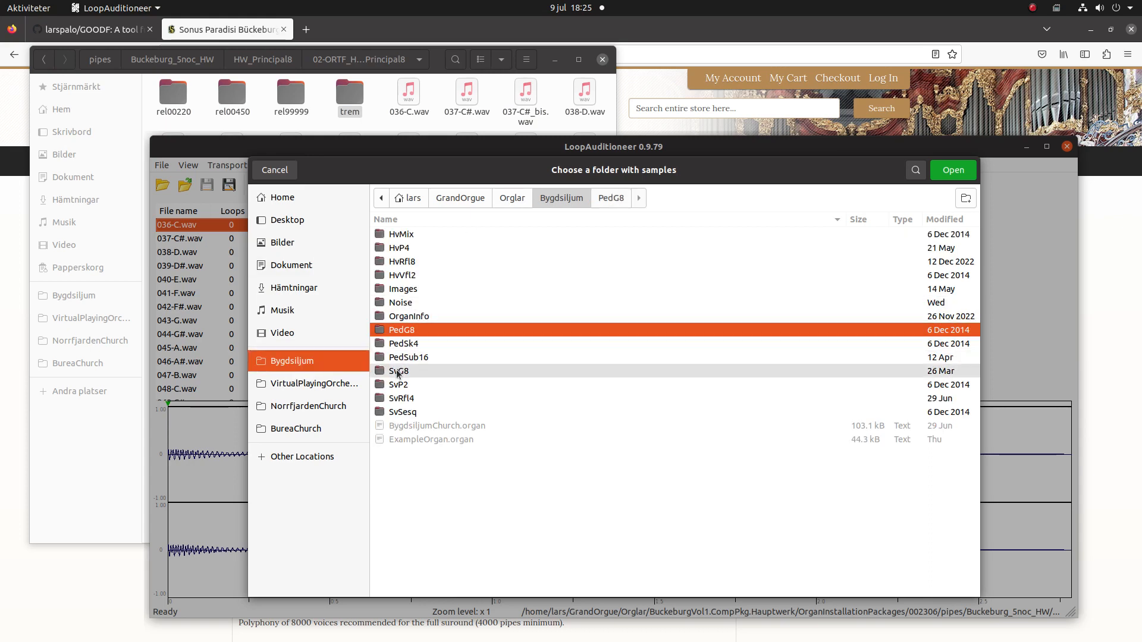
double_click(398, 372)
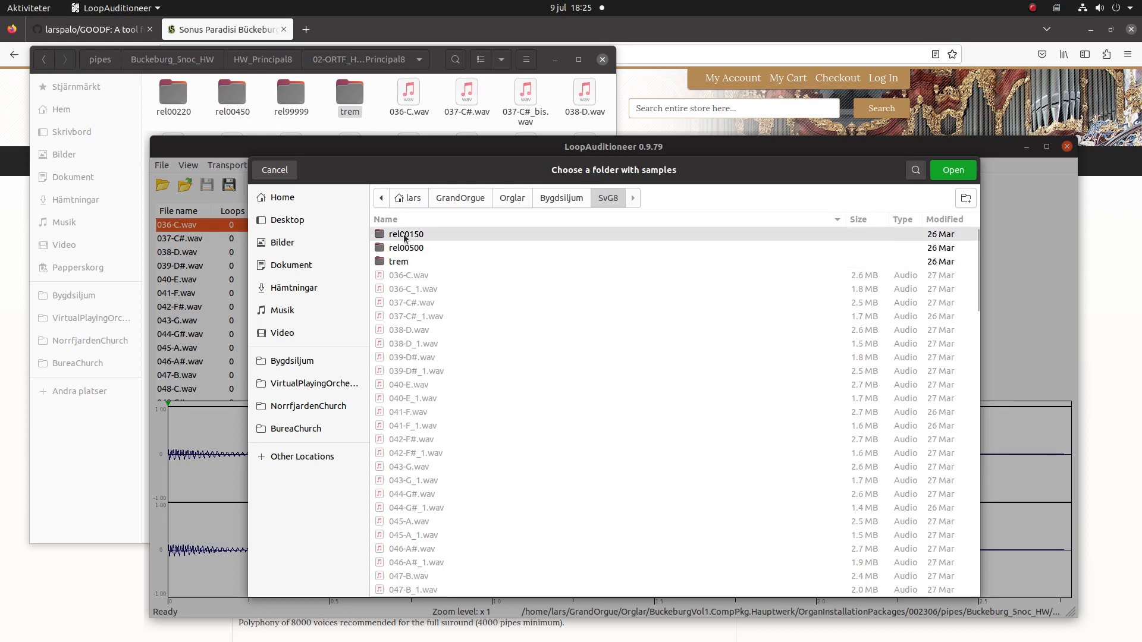
double_click(391, 262)
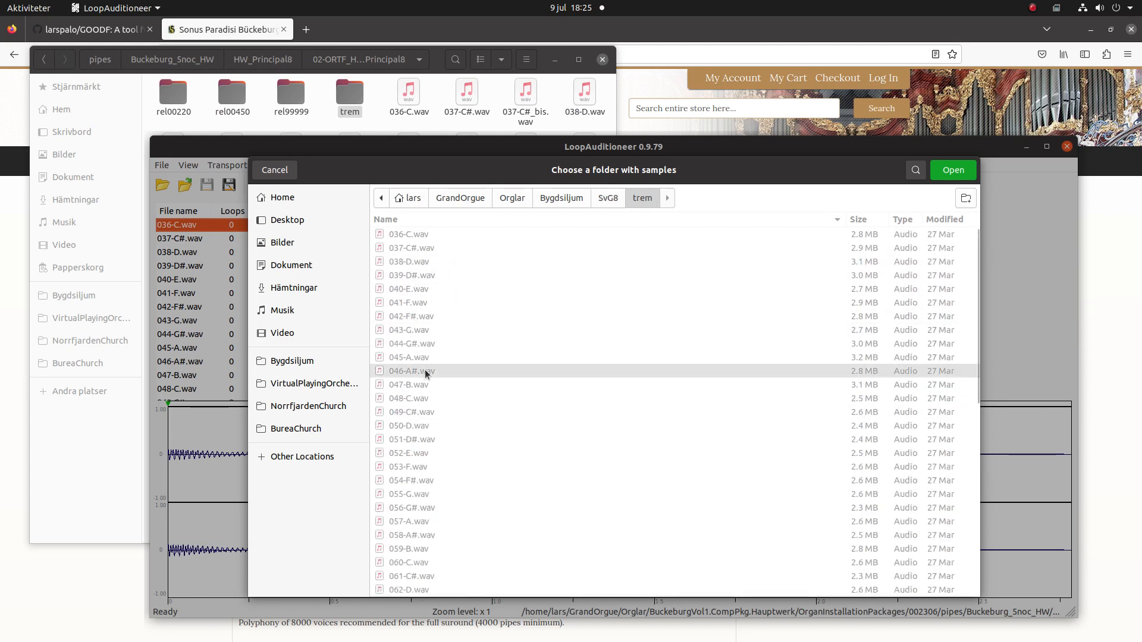
left_click(604, 198)
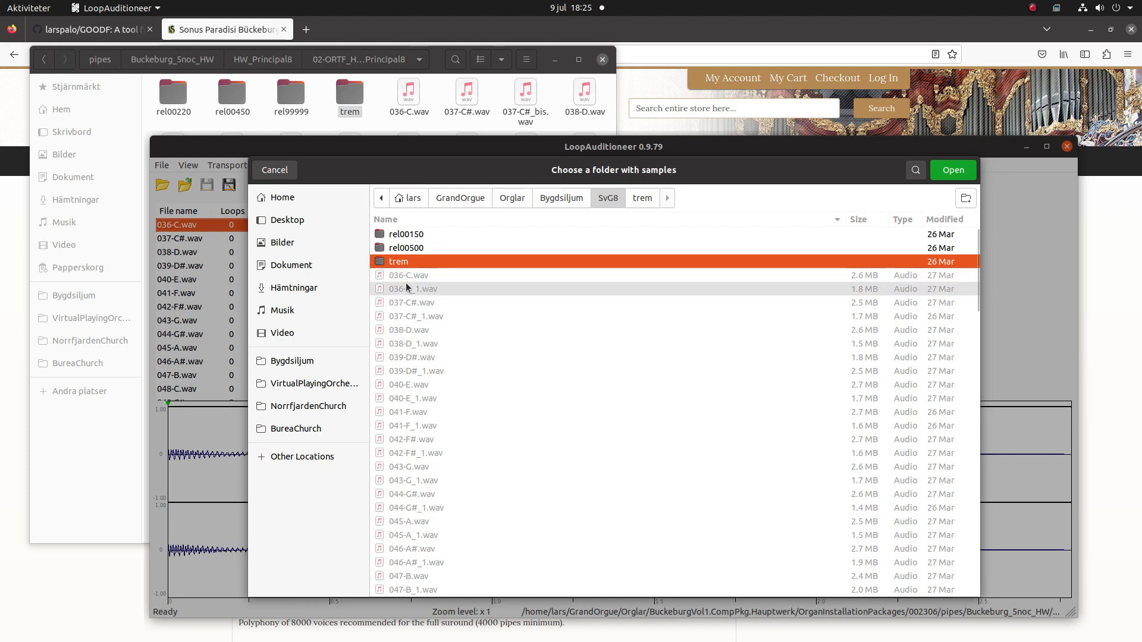
left_click(581, 198)
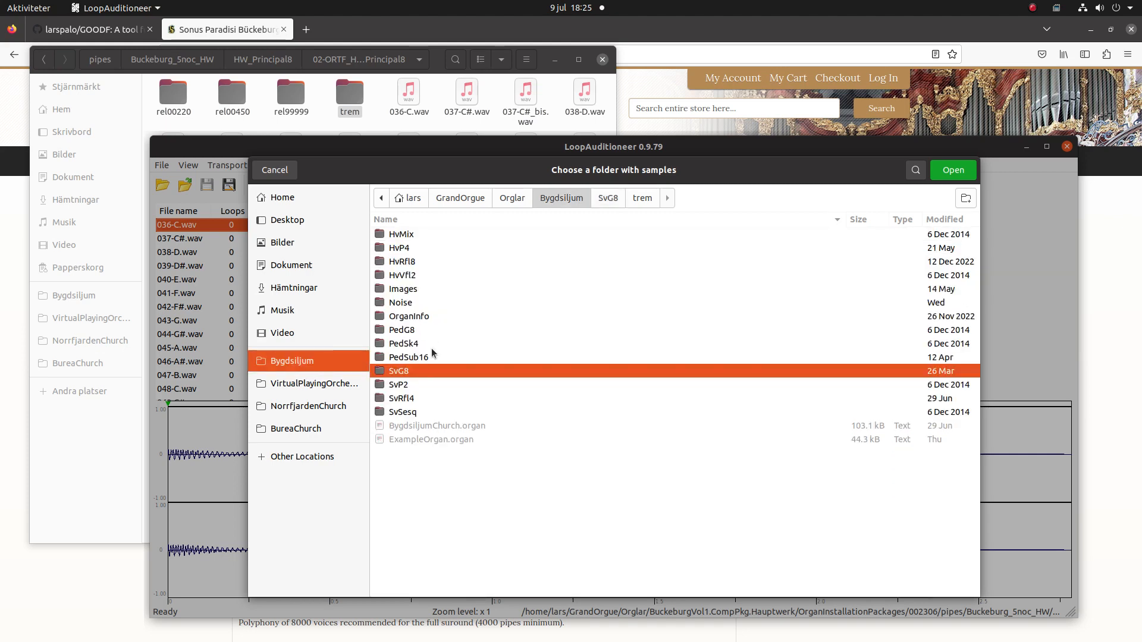
Load the SvG8 sample folder and open 036-C.wav to view its loops.
double_click(403, 374)
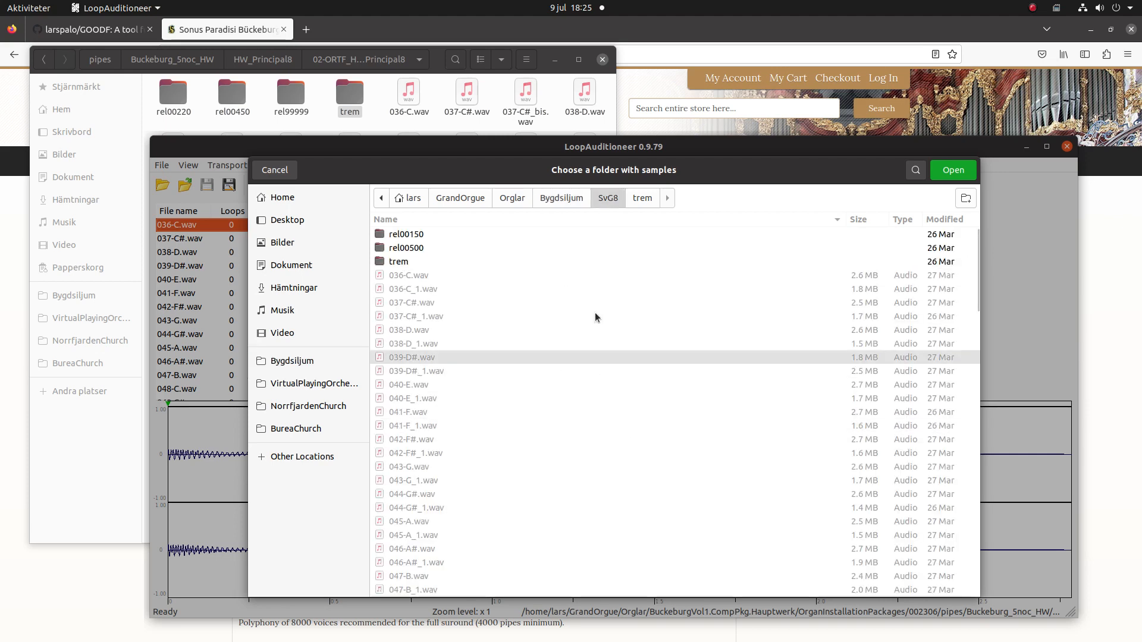
left_click(941, 174)
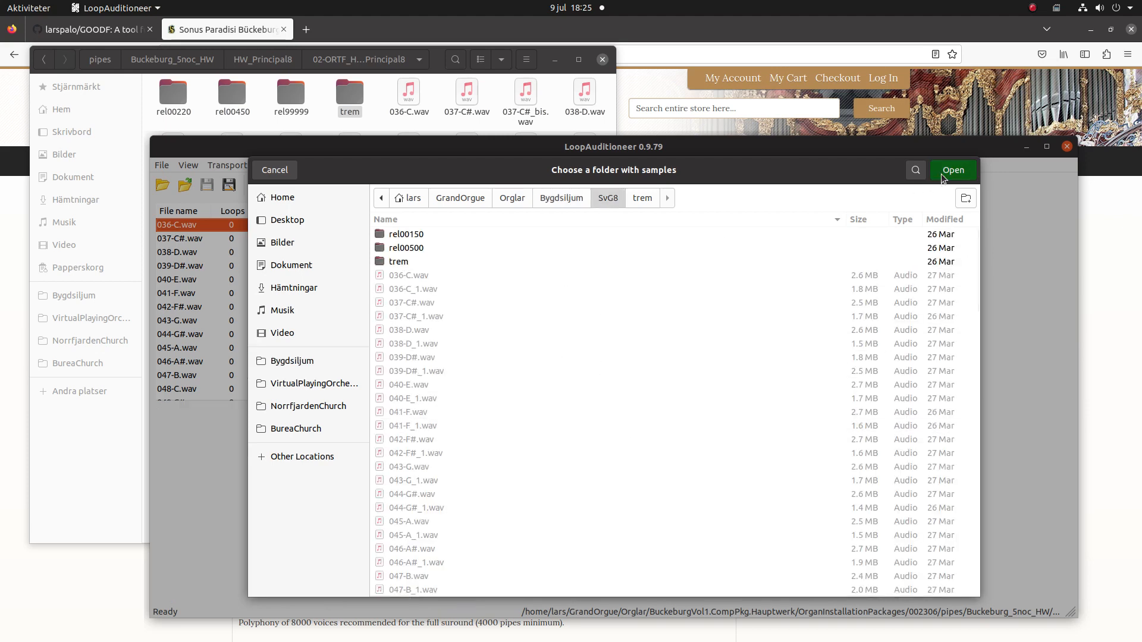
double_click(188, 229)
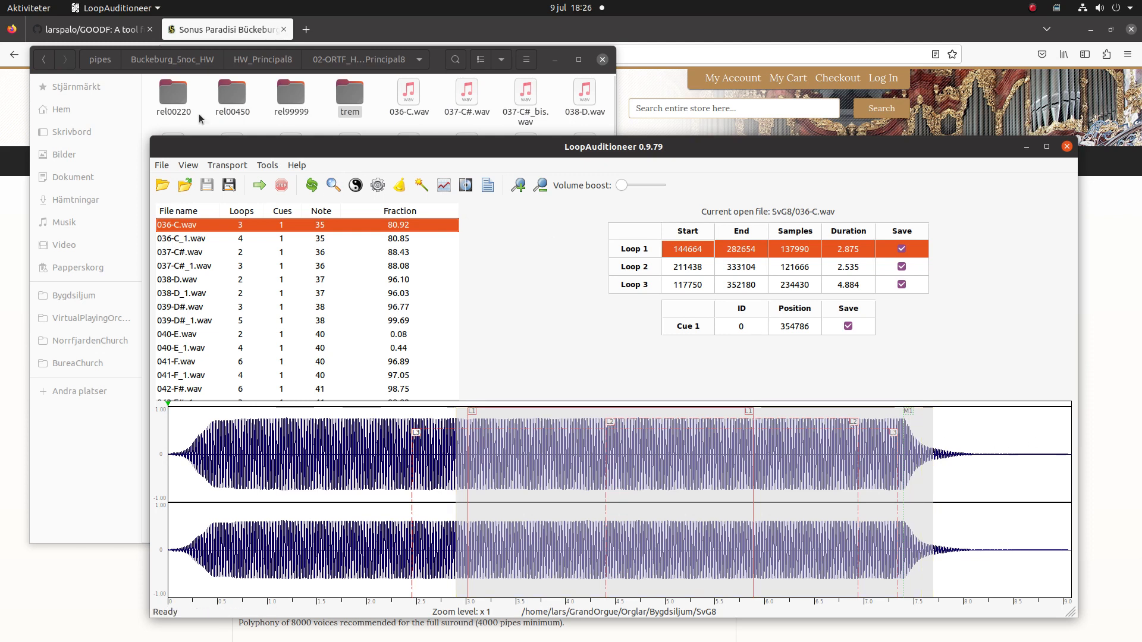
Load the SvG8 rel00150 release sample folder into LoopAuditioneer.
left_click(160, 186)
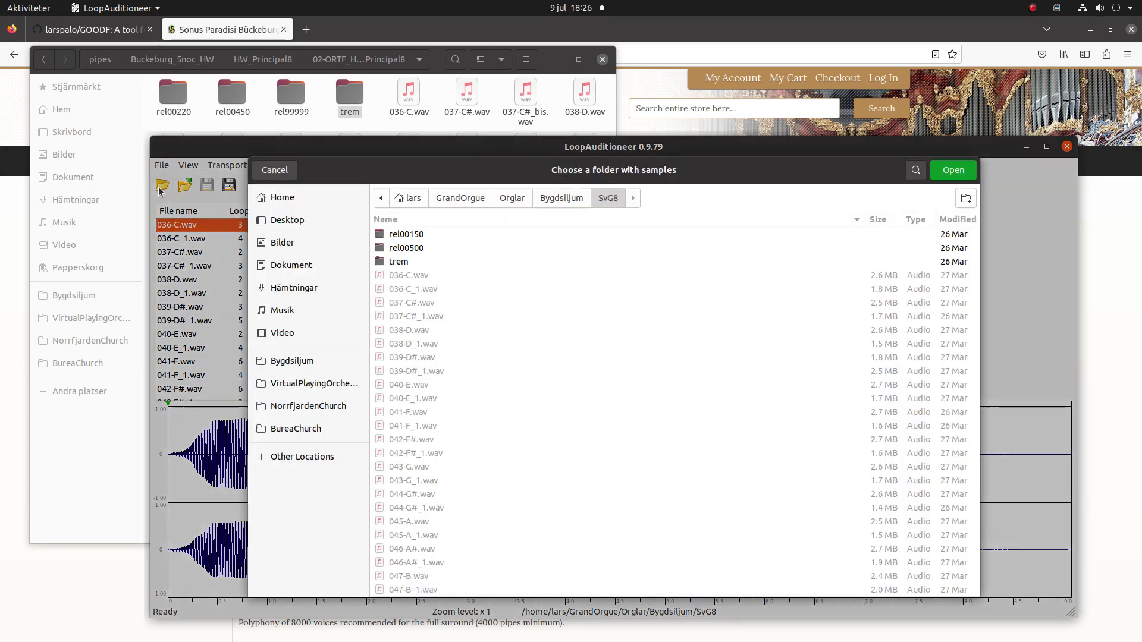
double_click(409, 235)
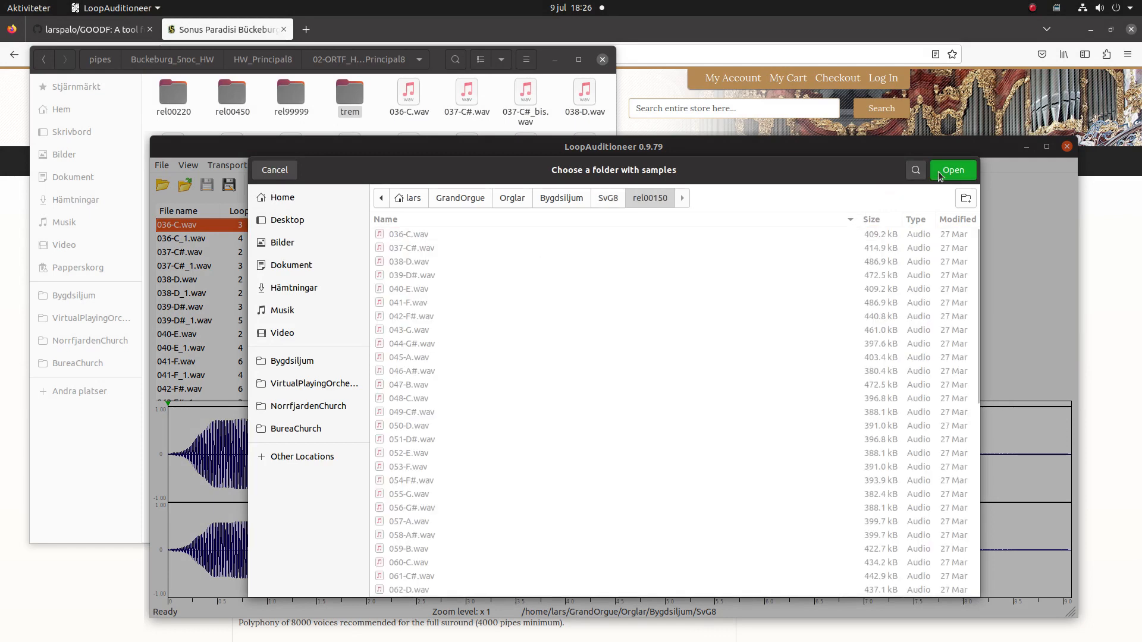
left_click(938, 172)
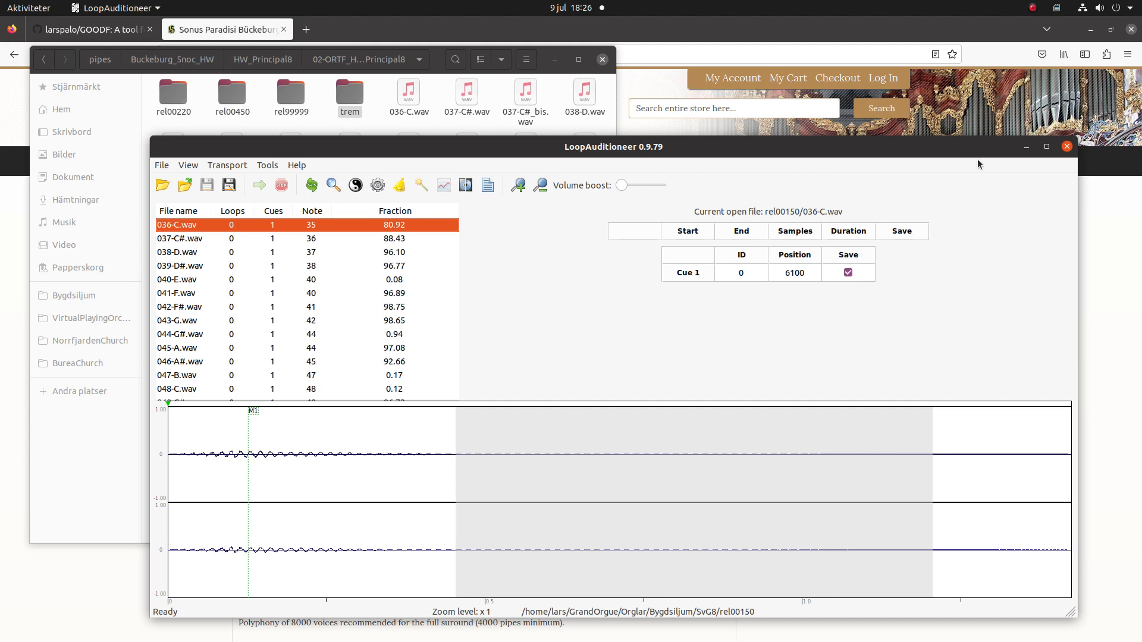
Close LoopAuditioneer and launch GOODF.
left_click(1066, 148)
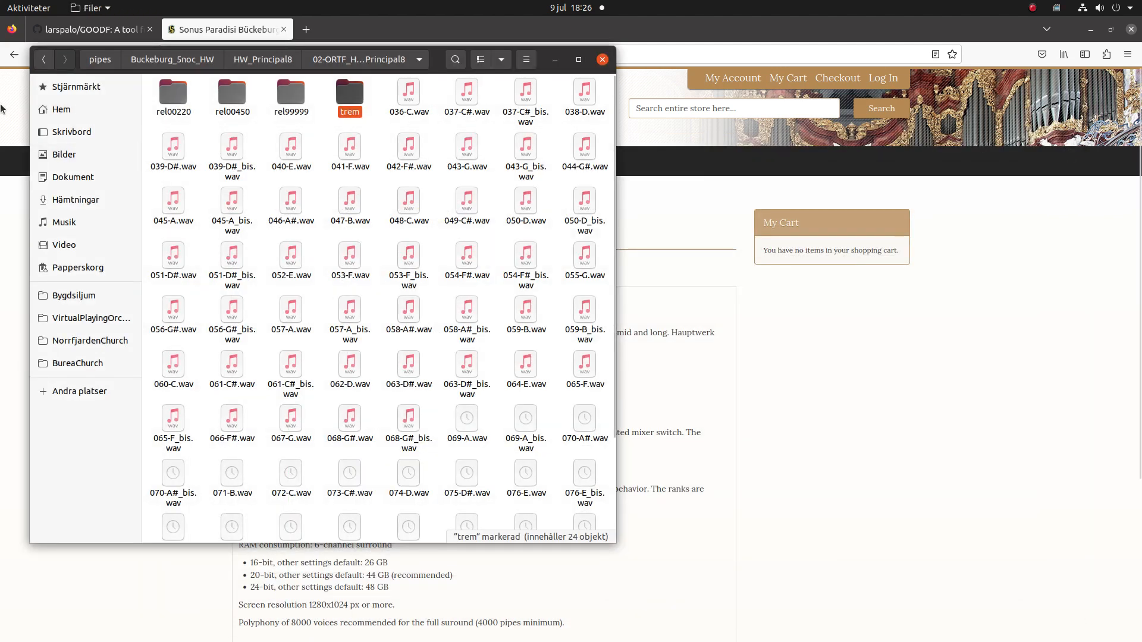
mouse_move(3, 324)
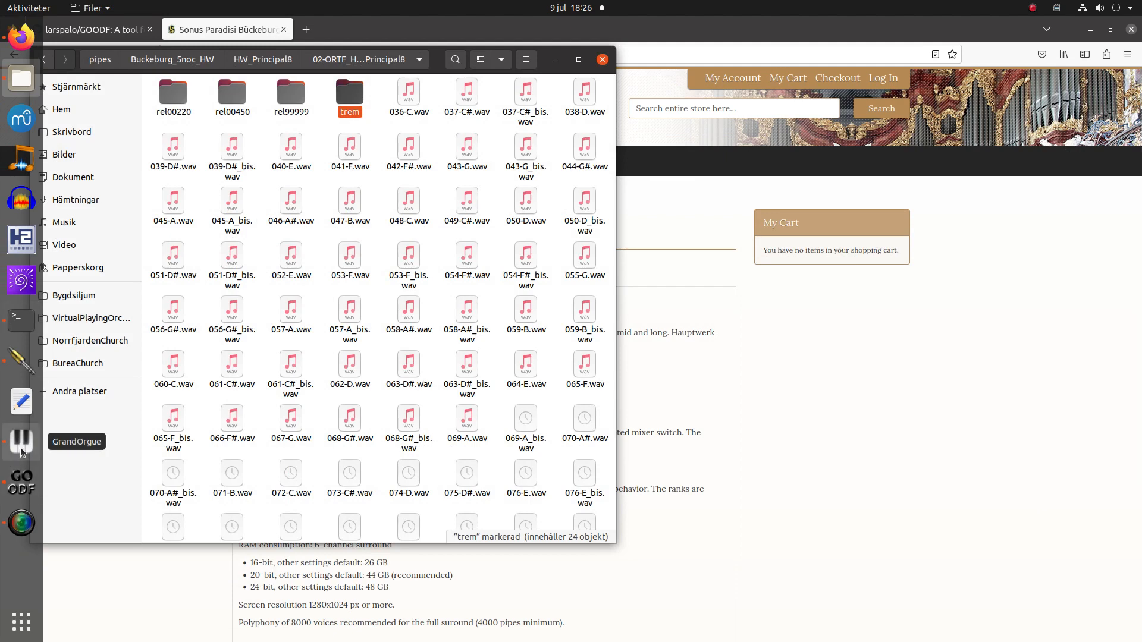
left_click(21, 482)
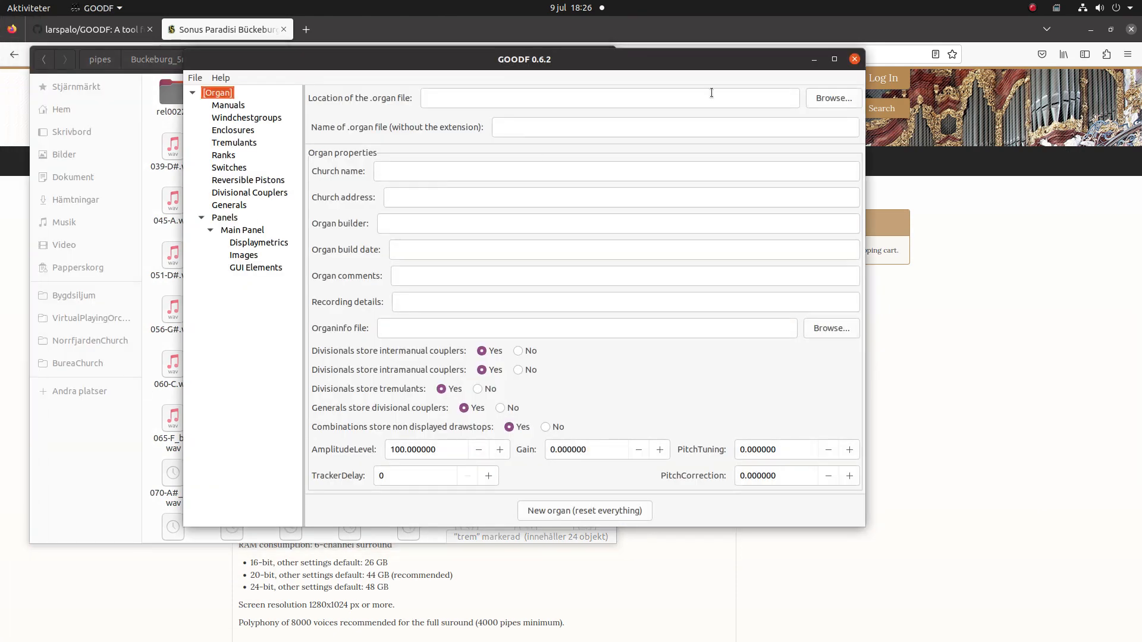
Browse the .organ location picker to Orglar > BuckeburgVol1.CompPkg.Hauptwerk > OrganInstallationPackages.
left_click(836, 98)
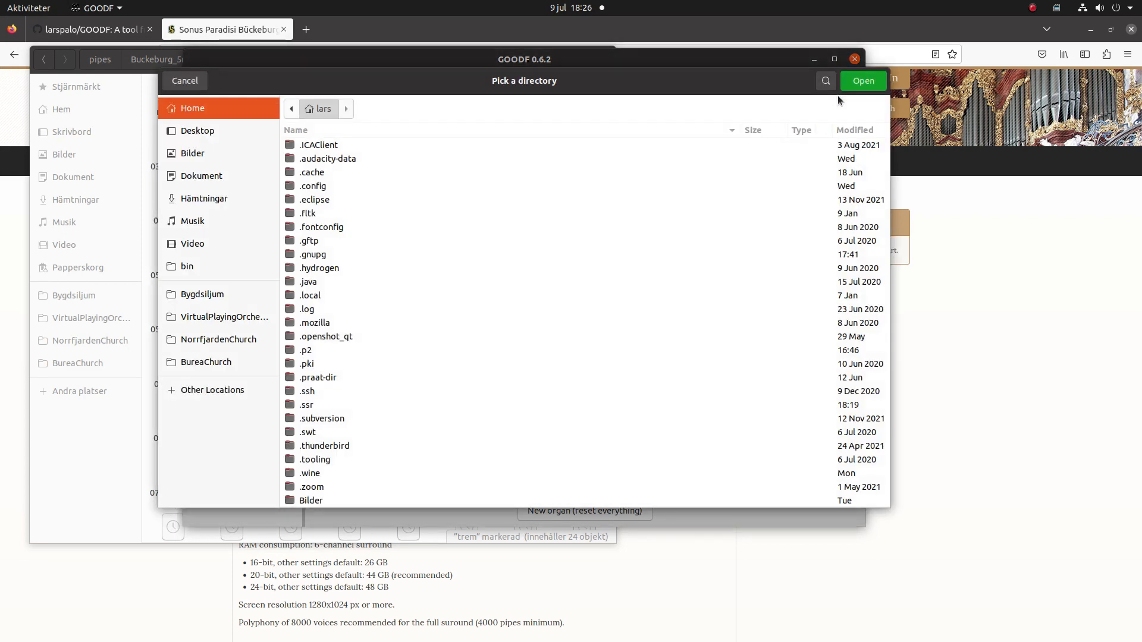
left_click(242, 296)
left_click(423, 112)
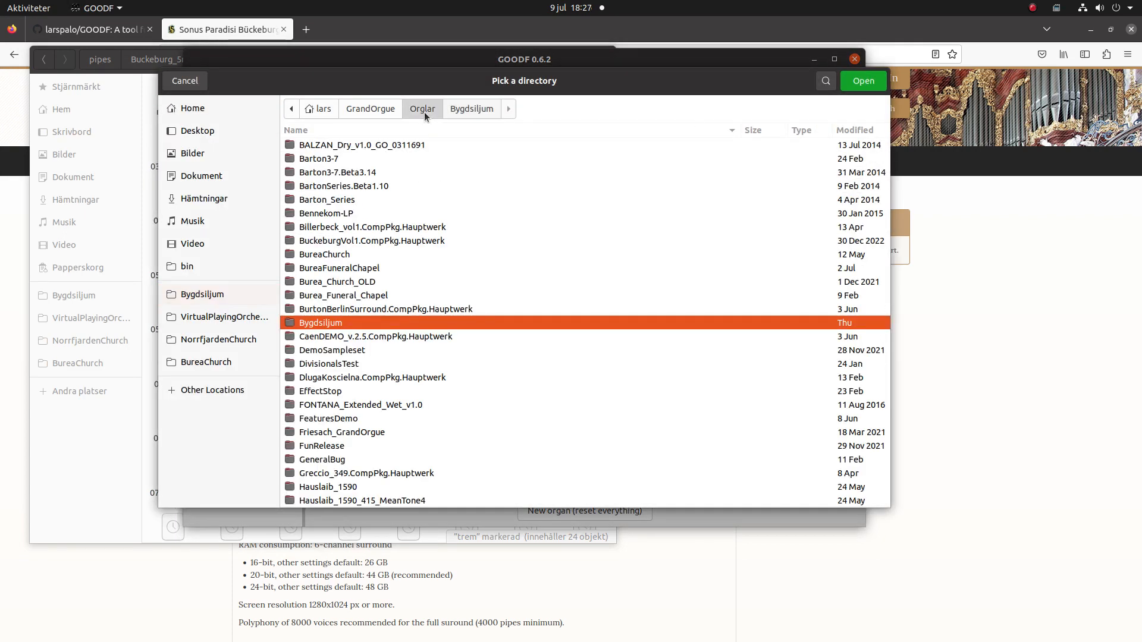
left_click(327, 242)
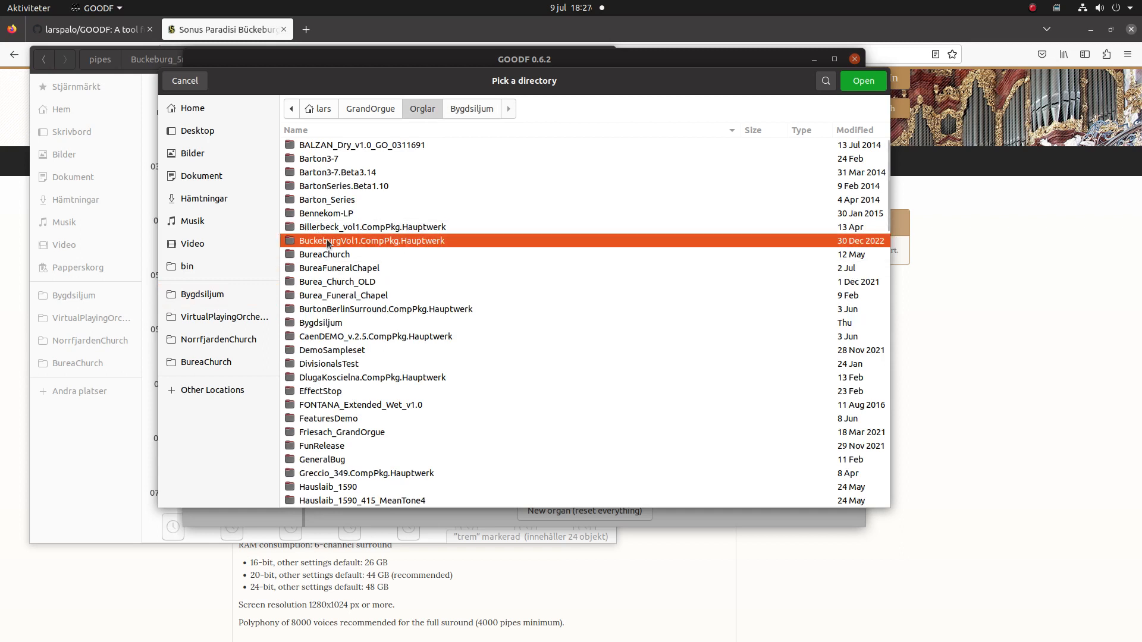
double_click(327, 243)
left_click(331, 159)
double_click(331, 158)
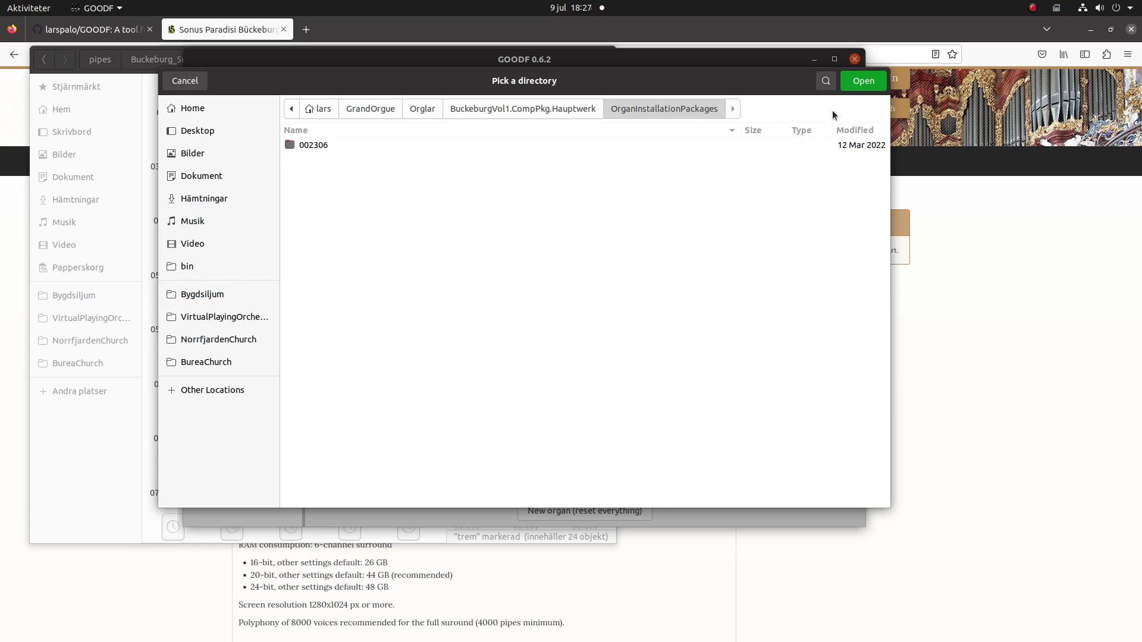
Set the .organ location to OrganInstallationPackages and name the file BuckeburgTest.
left_click(861, 83)
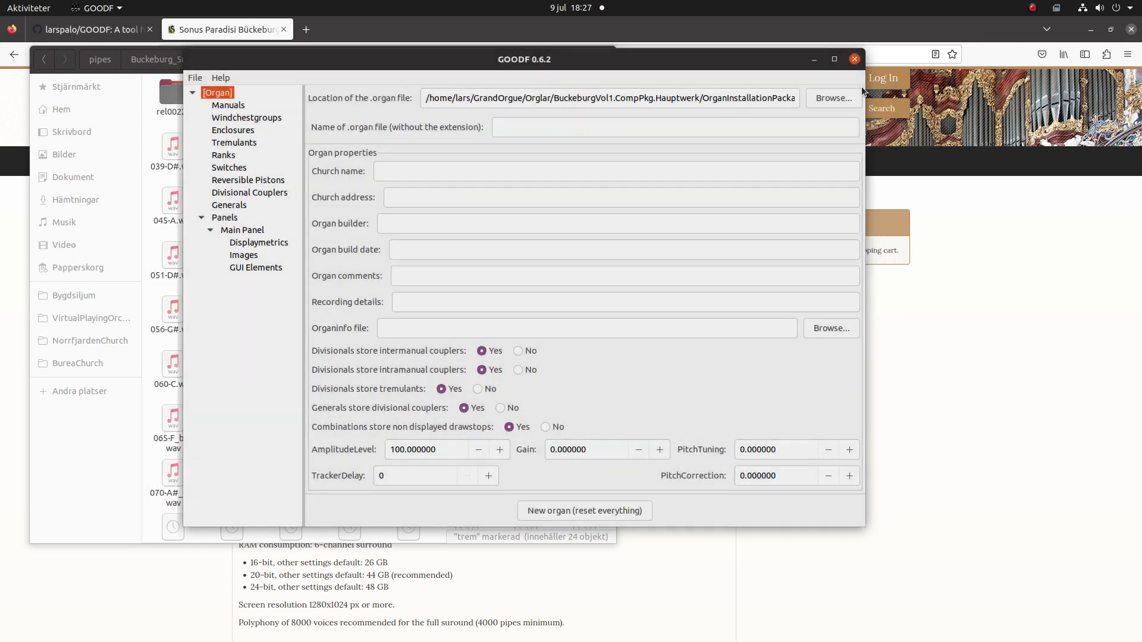
left_click(605, 129)
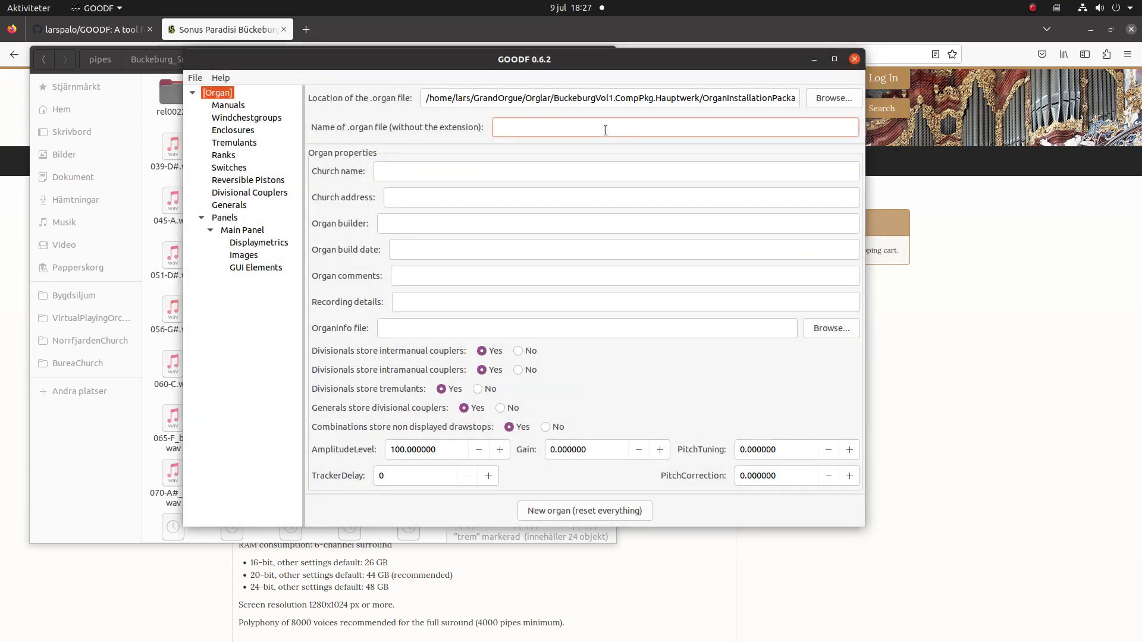
type("BuckeburgTest")
Fill the organ properties: church name 'Comparing Mic placements', placeholder text in the other fields.
left_click(572, 171)
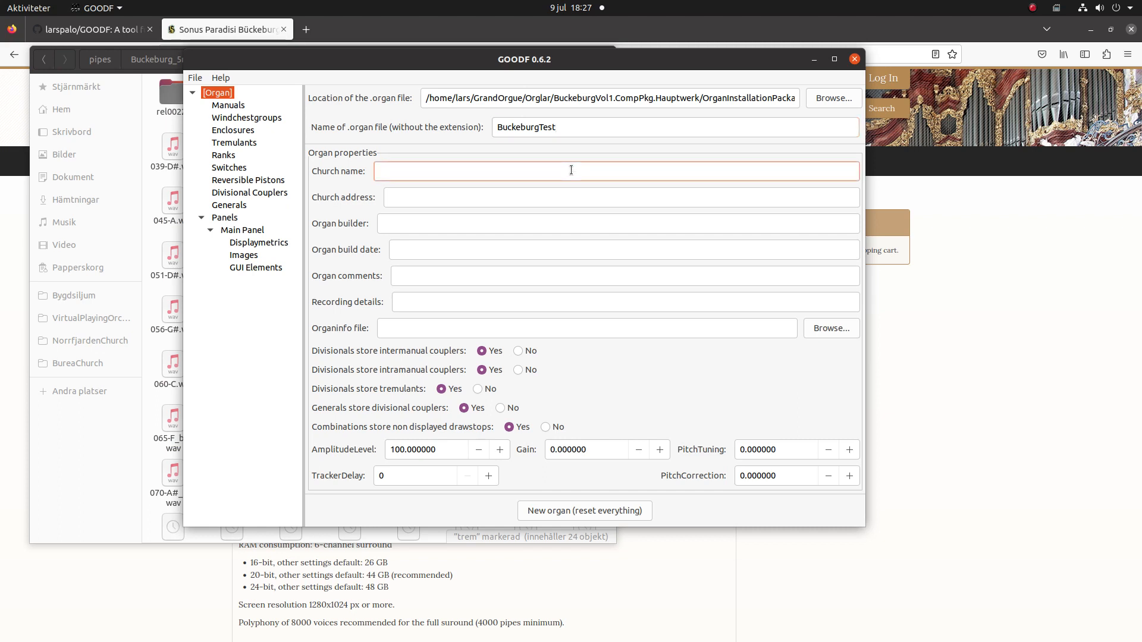
type("Comparing Mic placements")
left_click(519, 197)
type("dsfger")
left_click(492, 223)
type("sdfg")
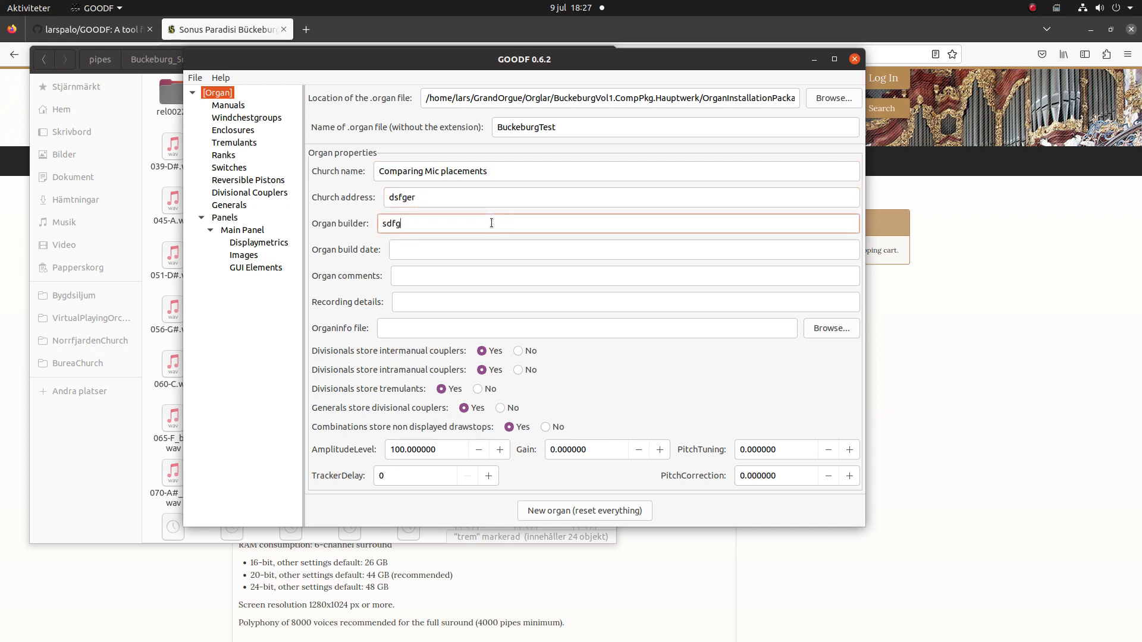
left_click(473, 250)
type("ert")
left_click(464, 275)
type("dfg")
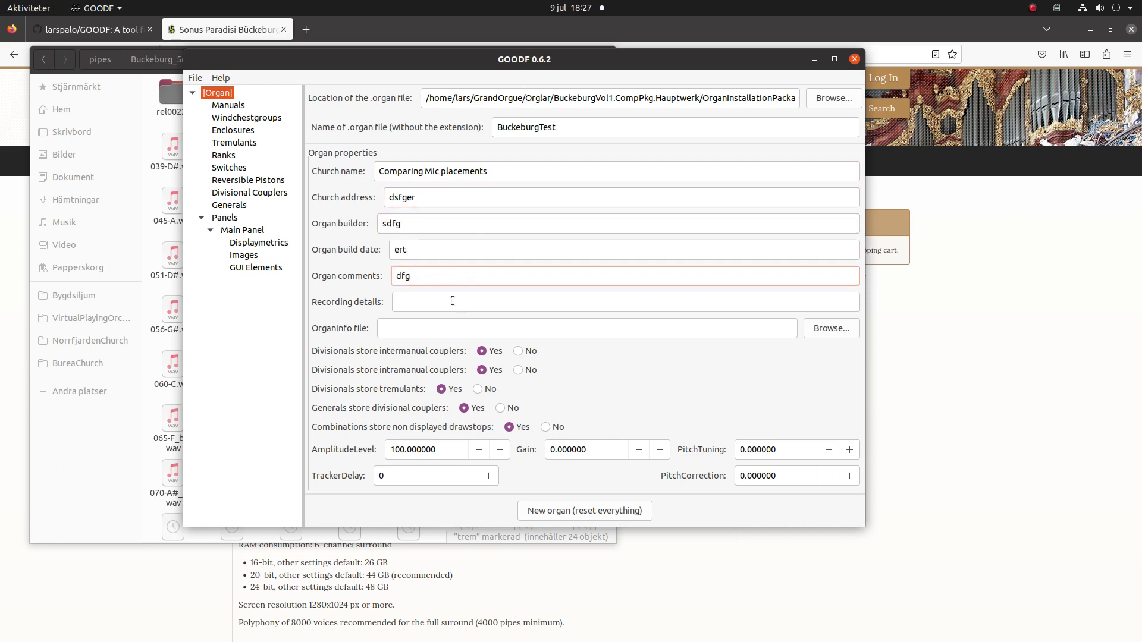
left_click(451, 302)
type("ert")
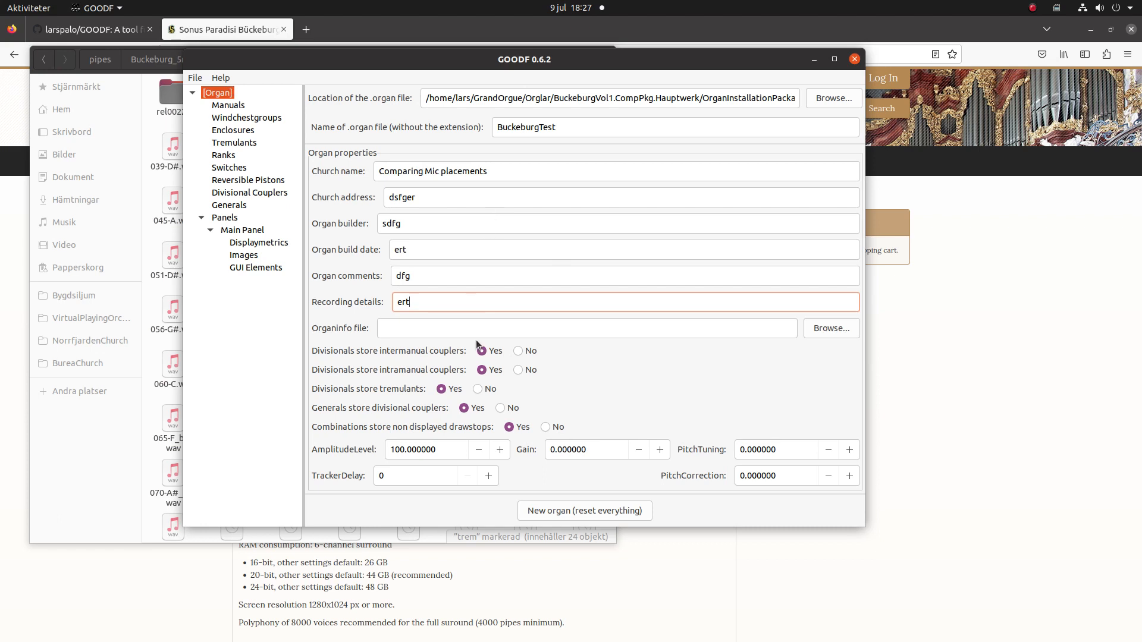
left_click(240, 118)
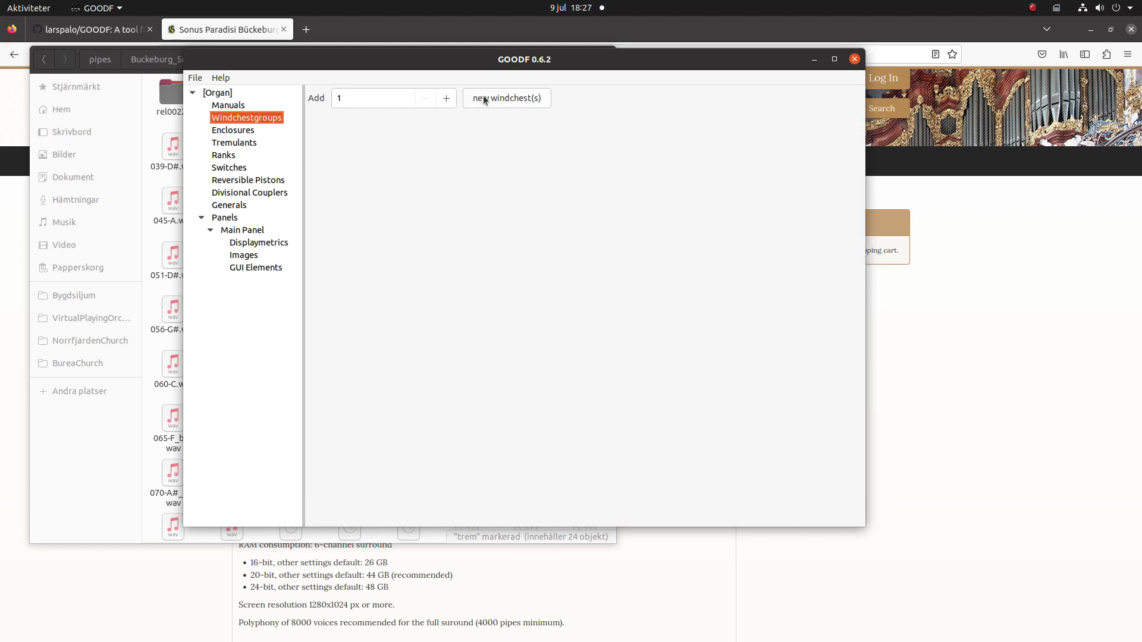
Add a new windchest group and rename it Windchest.
left_click(519, 99)
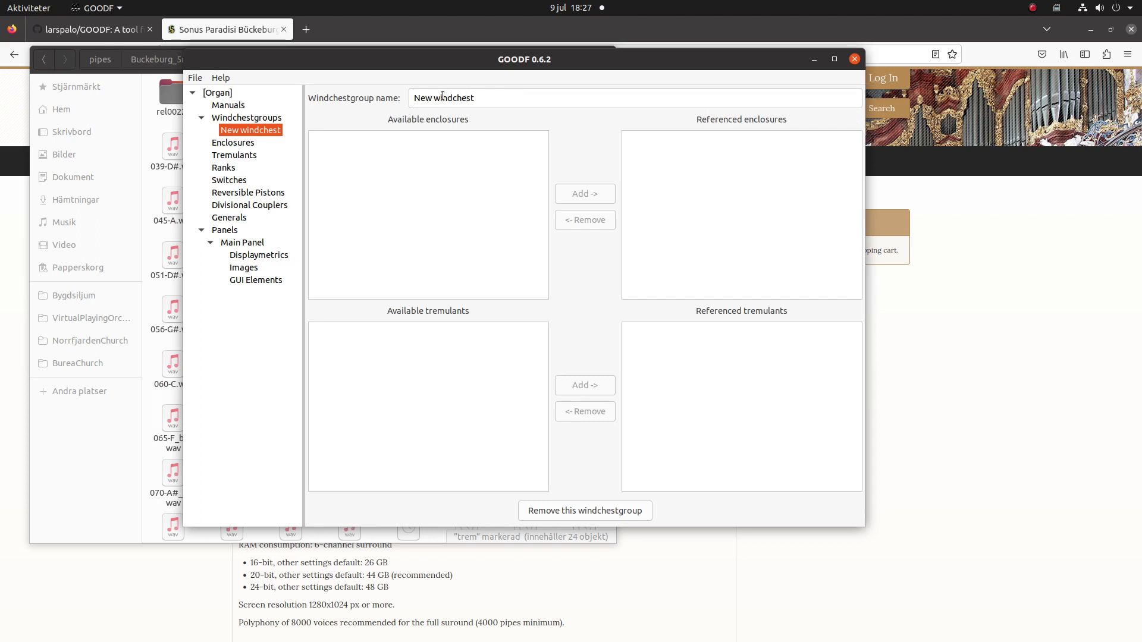
left_click_drag(440, 97, 271, 63)
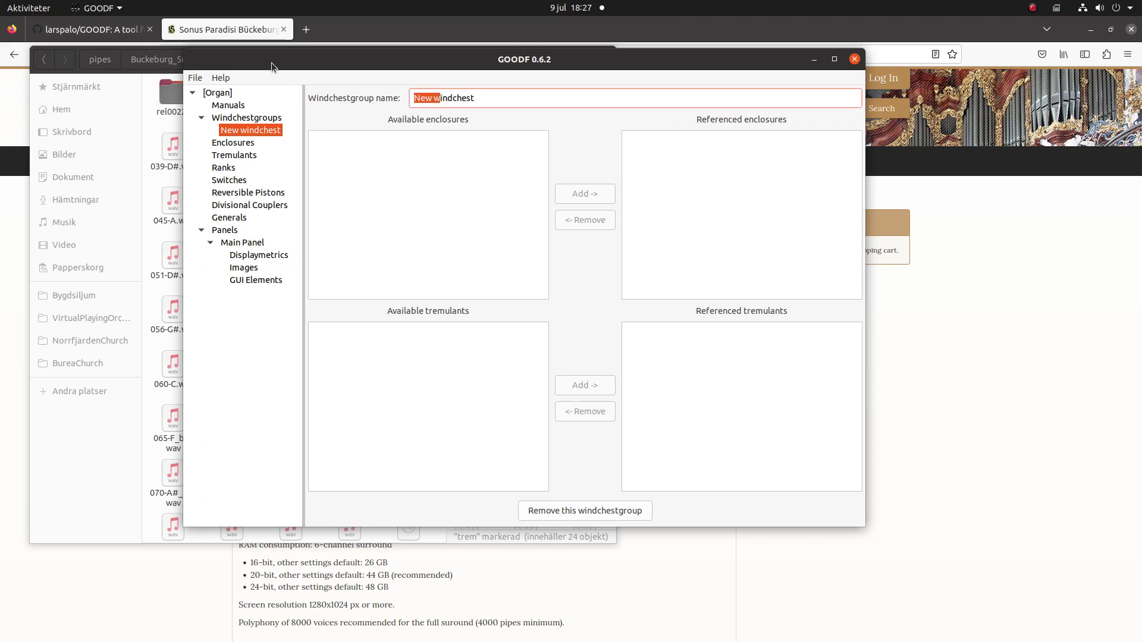
type("W")
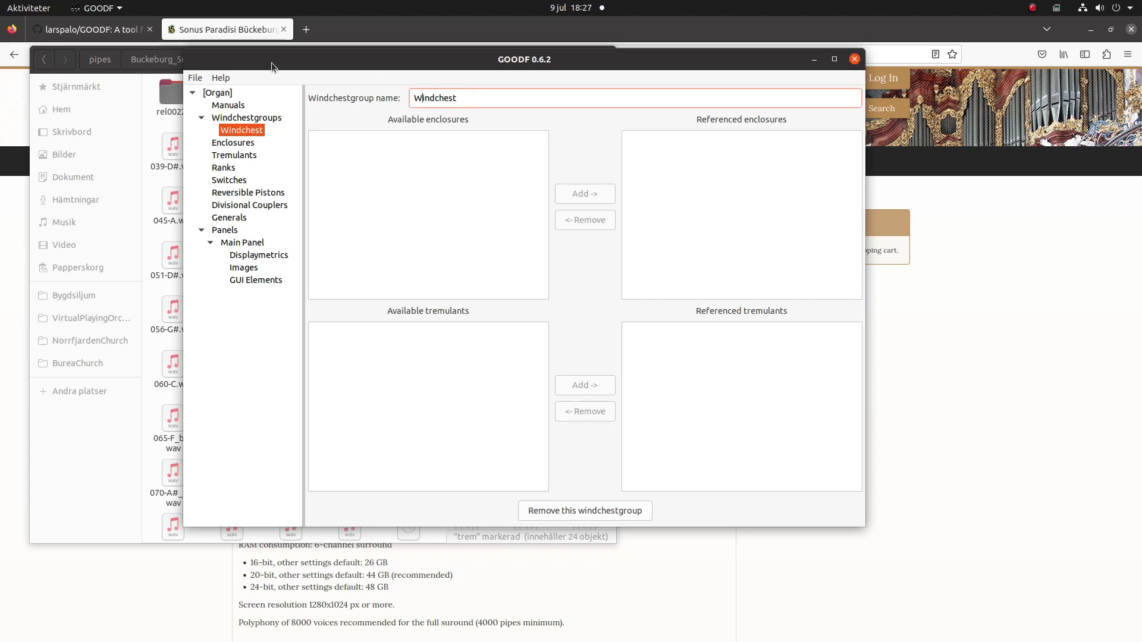
left_click(219, 106)
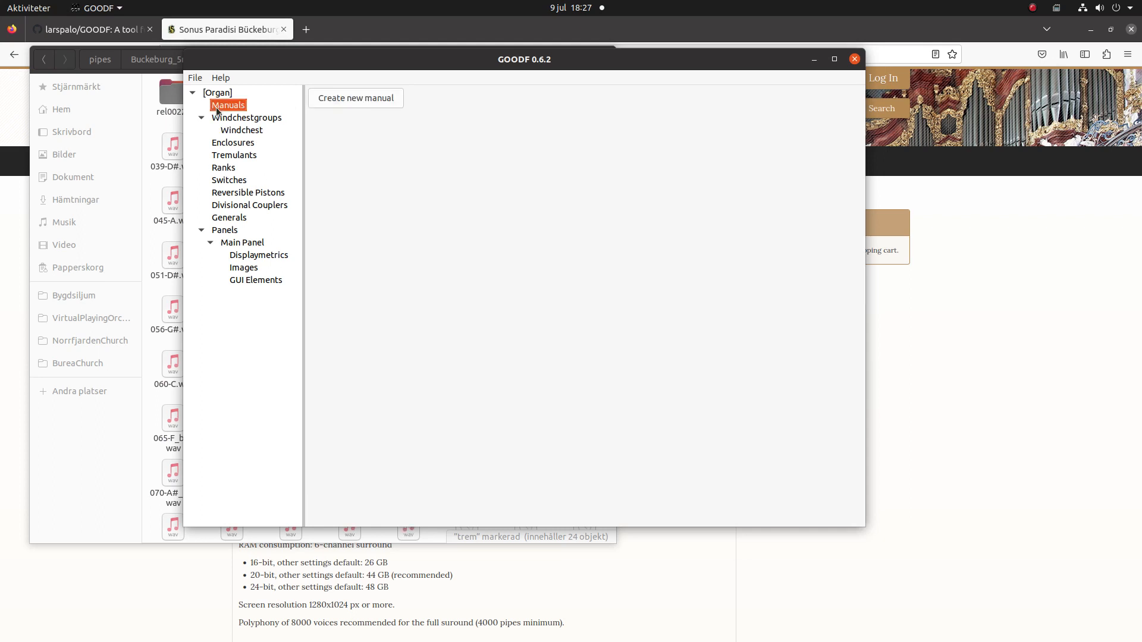
Create a Wave-type tremulant named Tremulant.
left_click(238, 155)
left_click(340, 101)
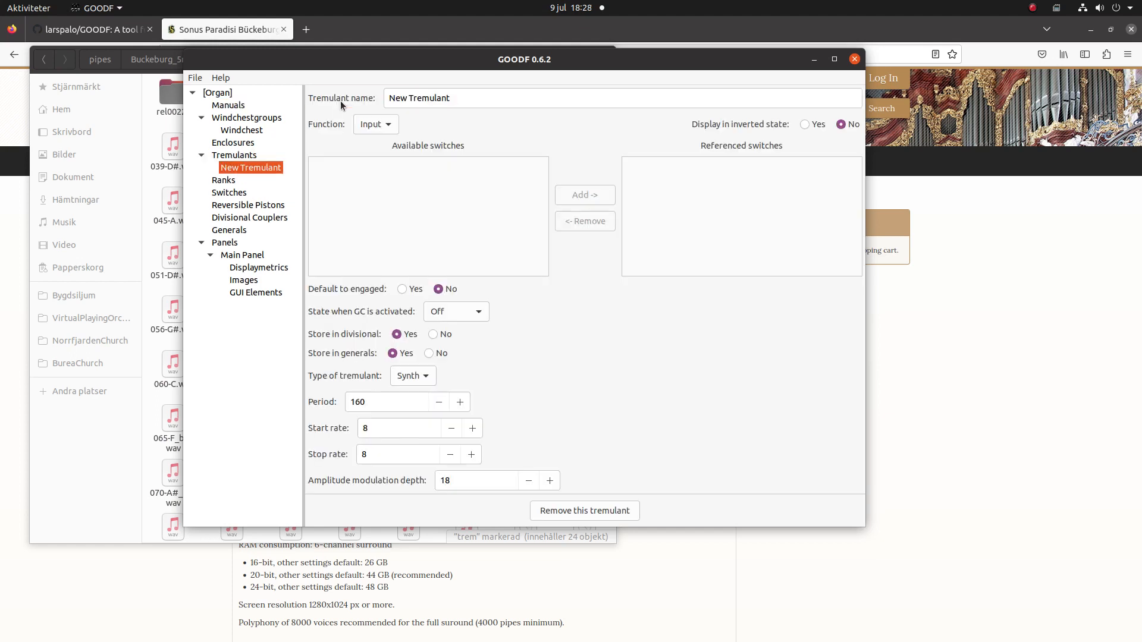
double_click(406, 96)
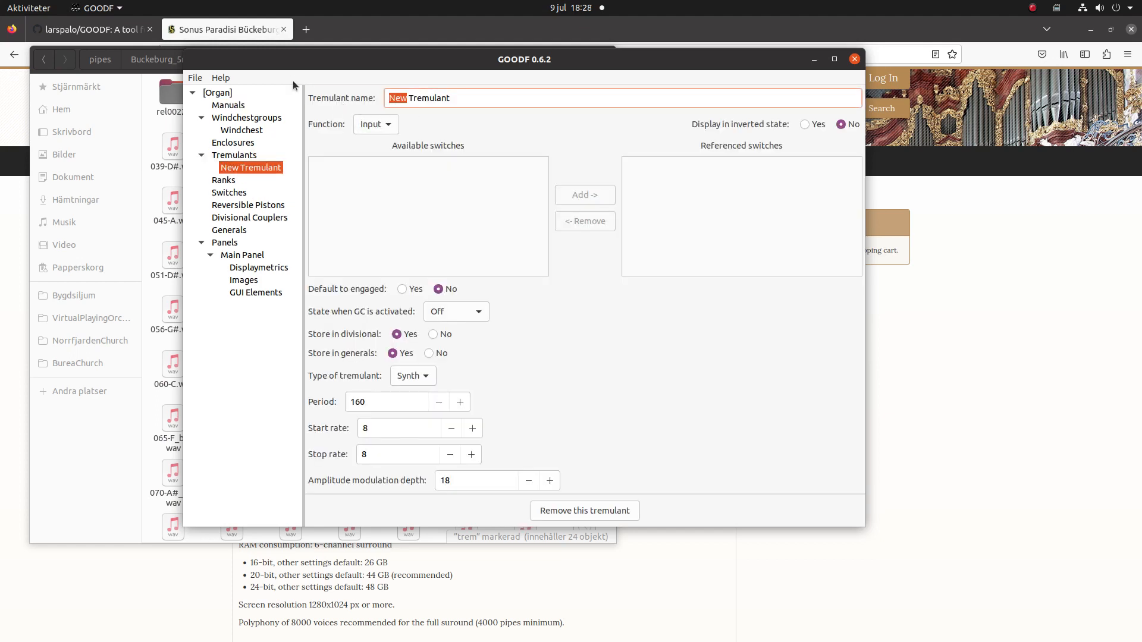
key("Delete")
key("Delete")
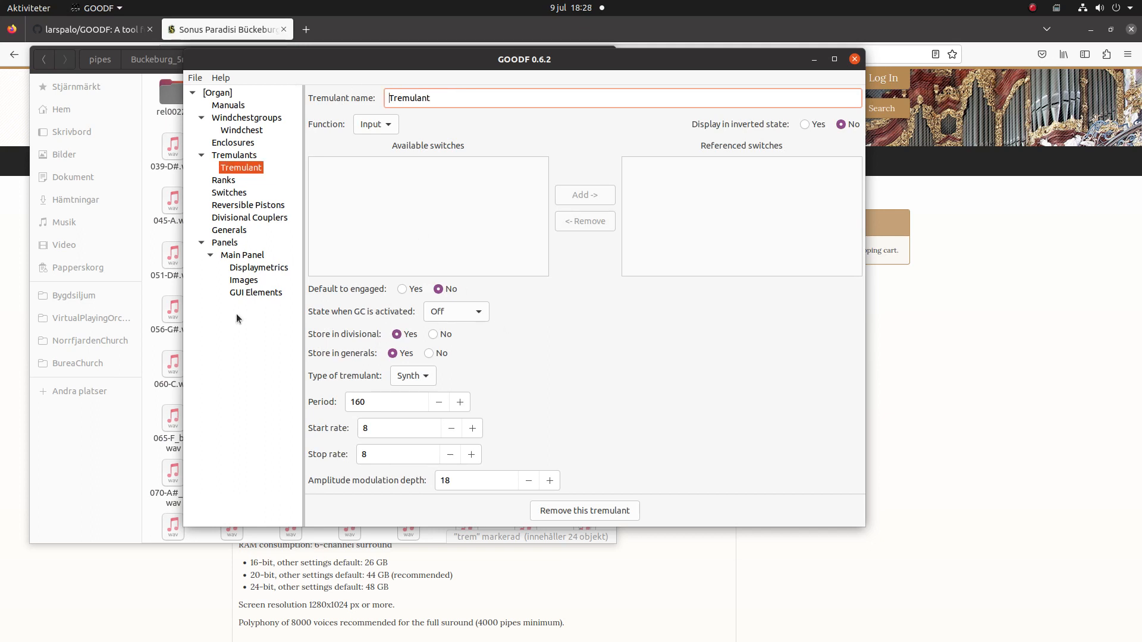
left_click(429, 373)
left_click(410, 391)
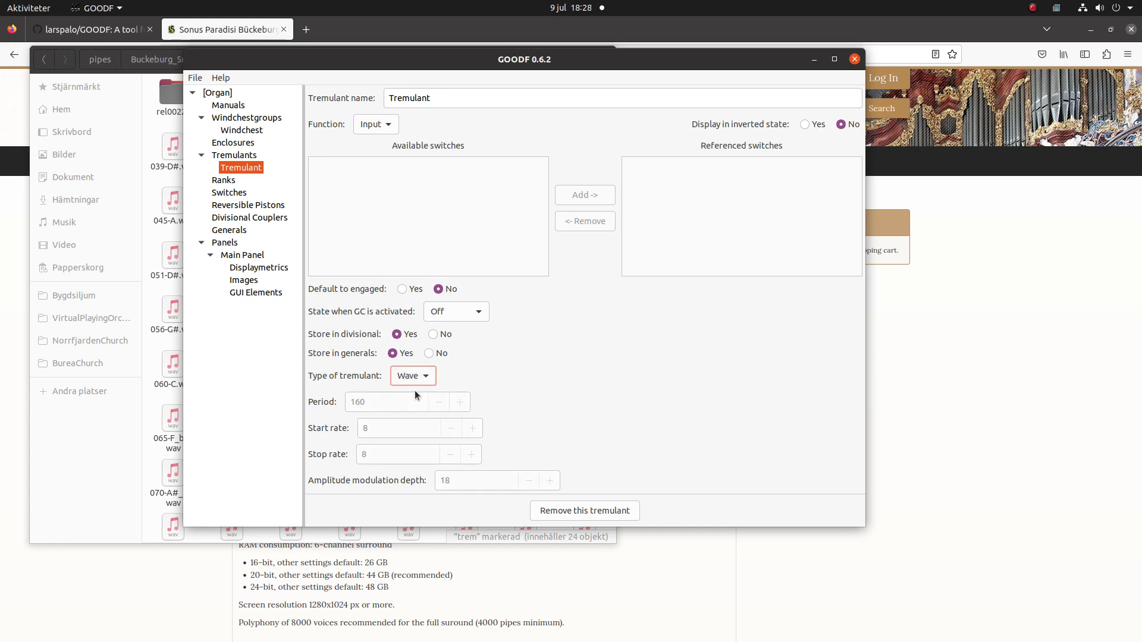
left_click(228, 105)
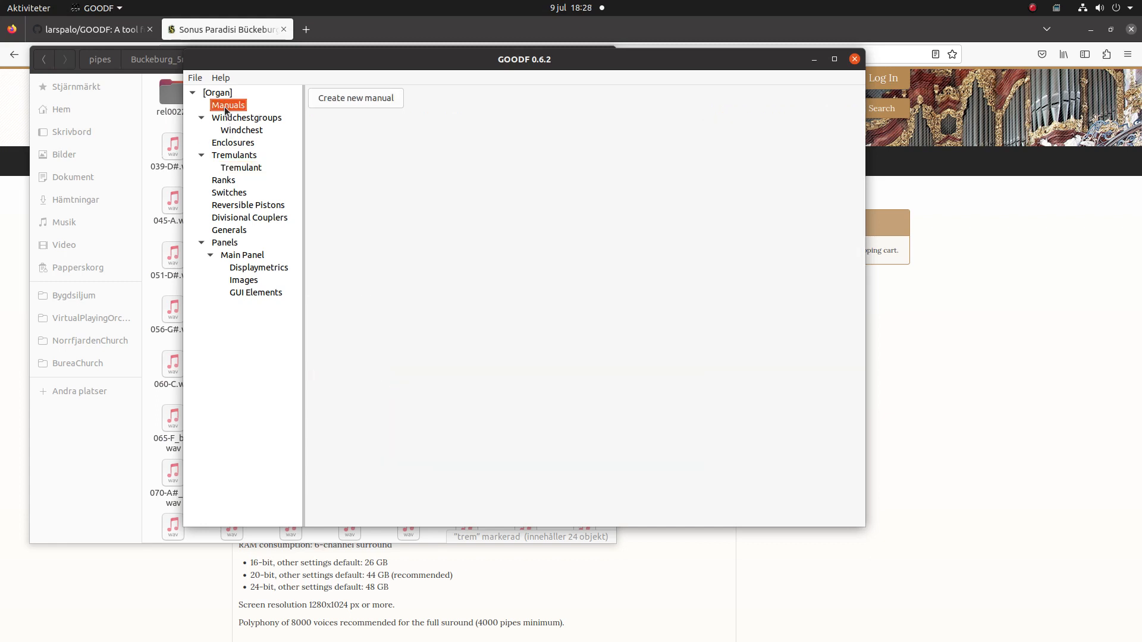
Create a new manual named HW with 56 logical keys.
left_click(340, 98)
left_click_drag(436, 97, 226, 50)
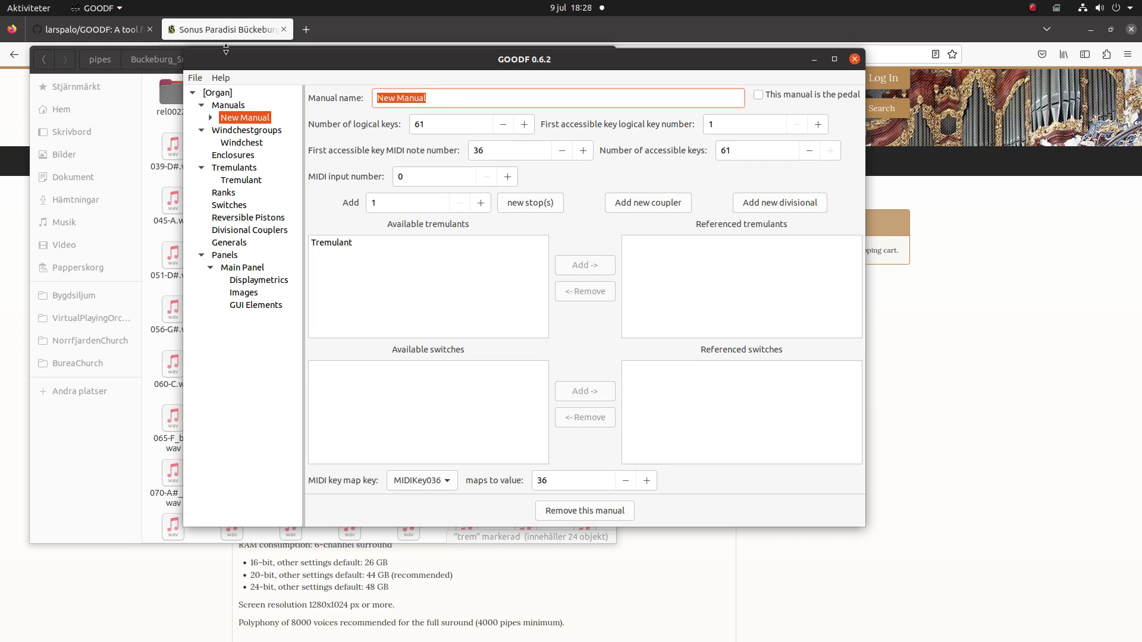
type("HW")
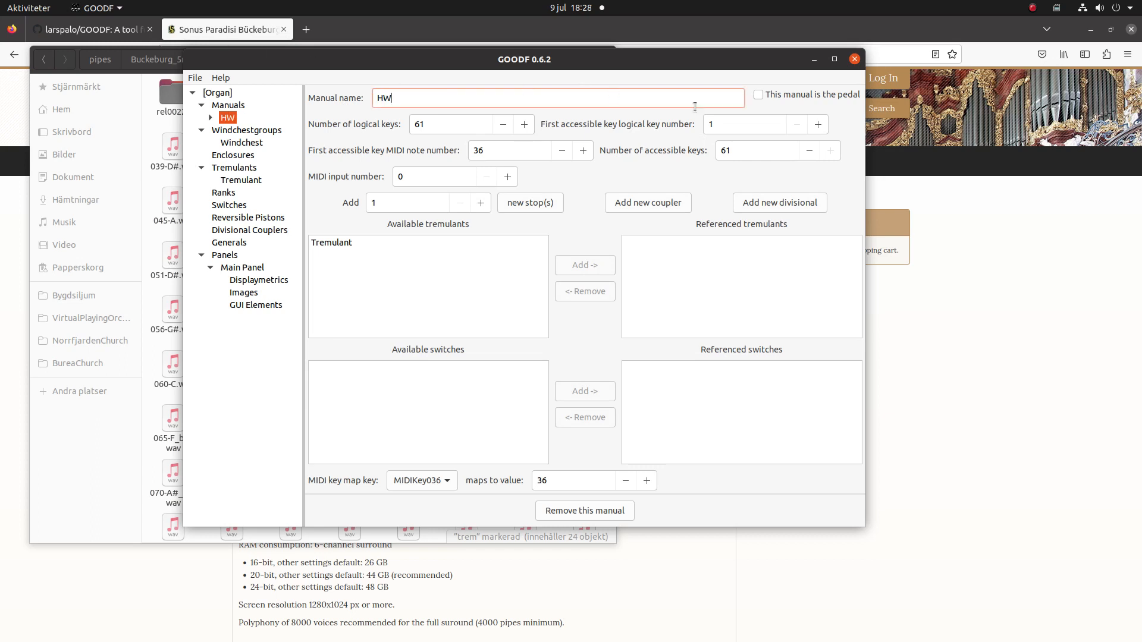
double_click(431, 123)
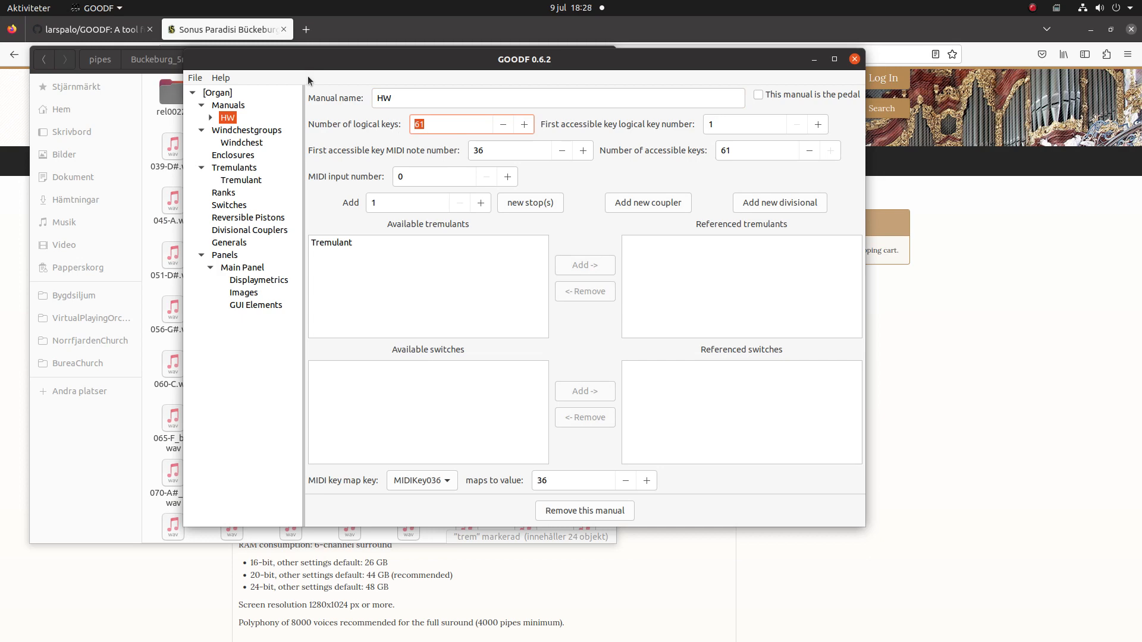
type("56")
key("Tab")
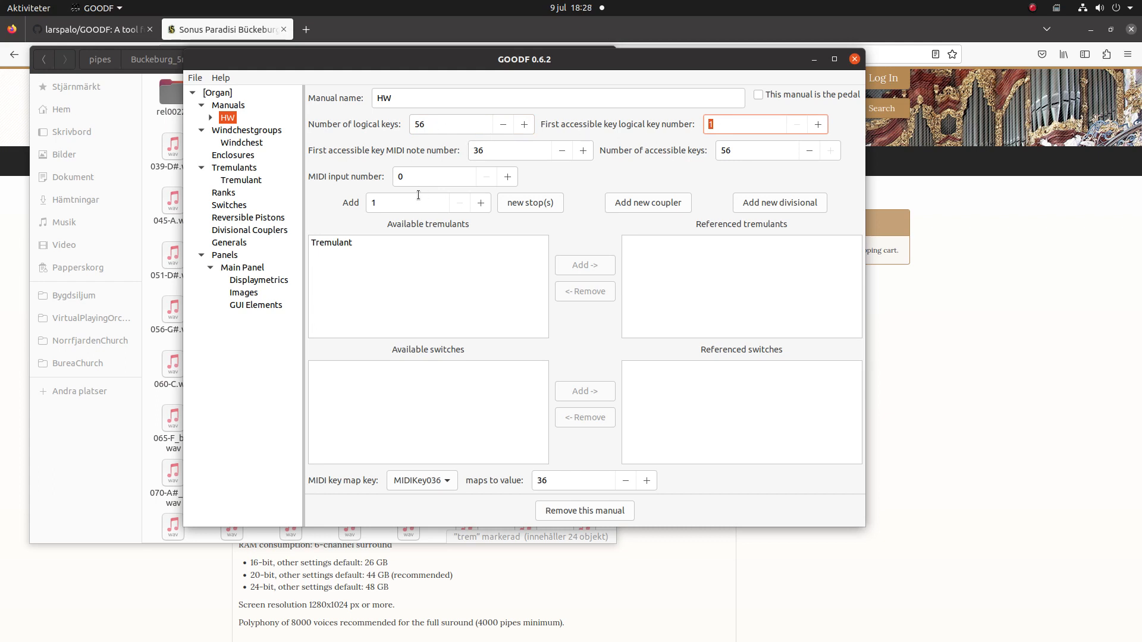
Add the Tremulant to the HW manual's referenced tremulants.
left_click(381, 238)
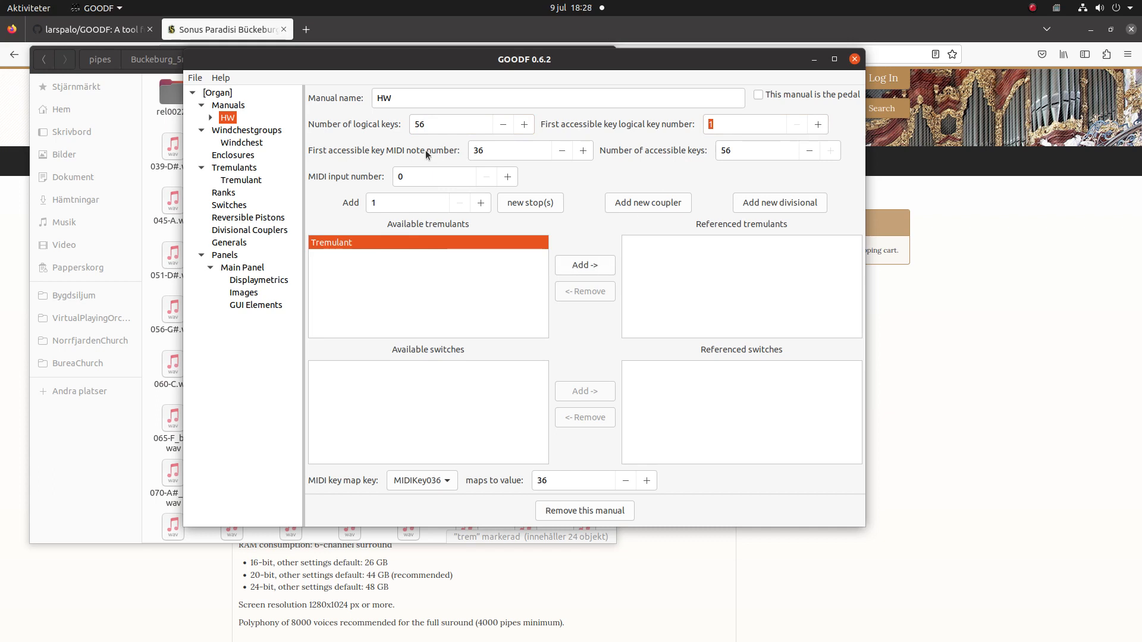
left_click(604, 264)
left_click(247, 132)
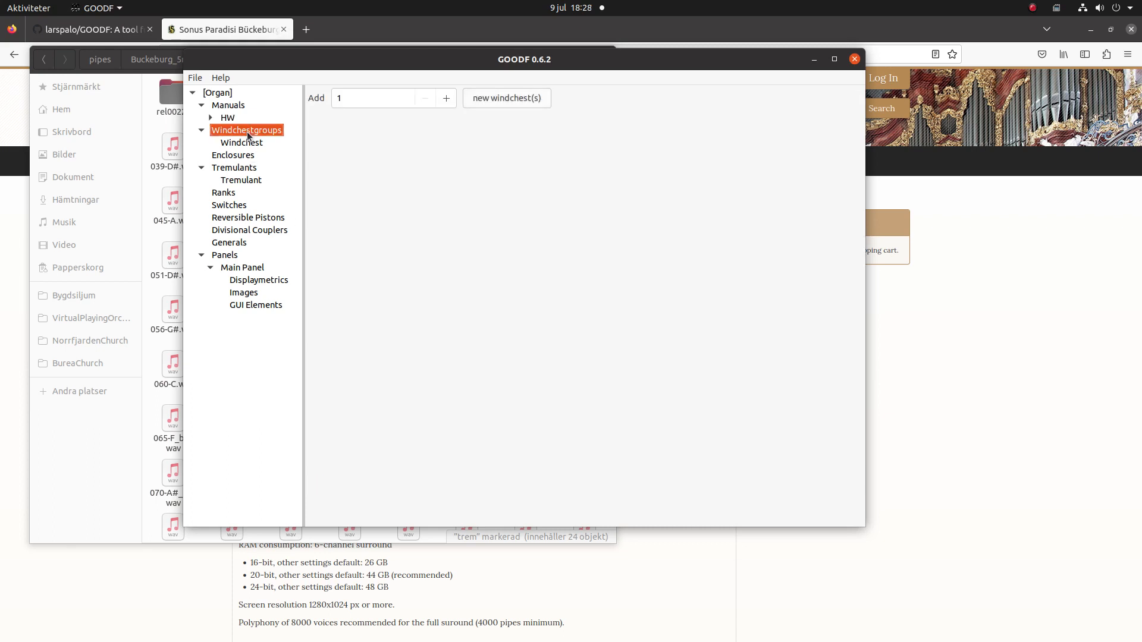
Make the Windchest windchestgroup reference the Tremulant.
left_click(244, 141)
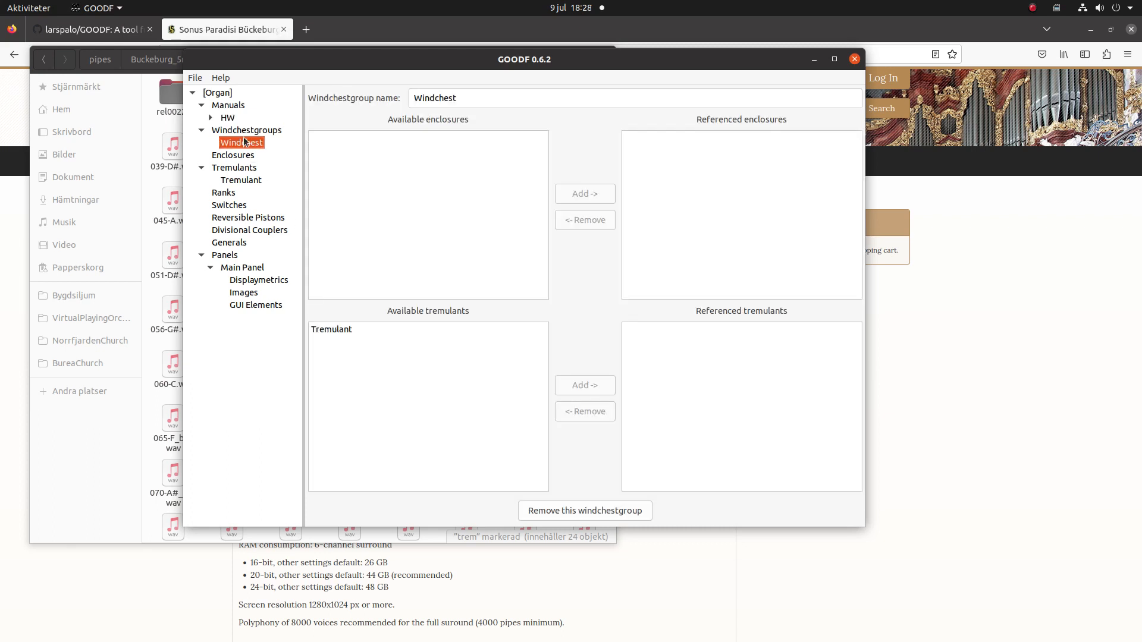
left_click(386, 330)
left_click(596, 391)
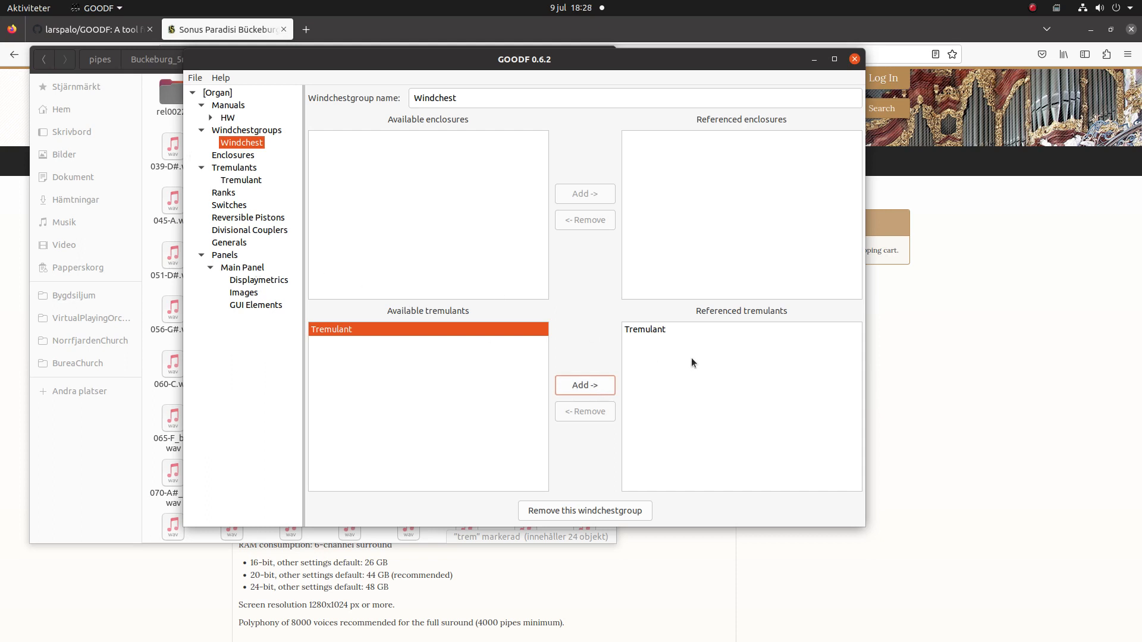
Return to the HW manual's settings page.
left_click(230, 107)
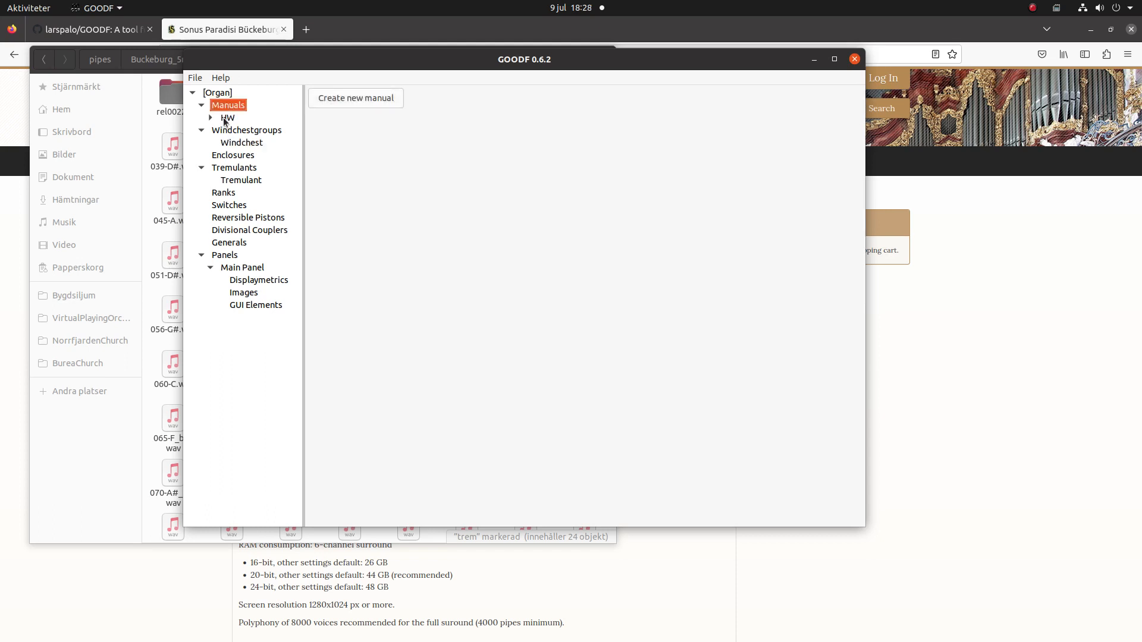
left_click(226, 120)
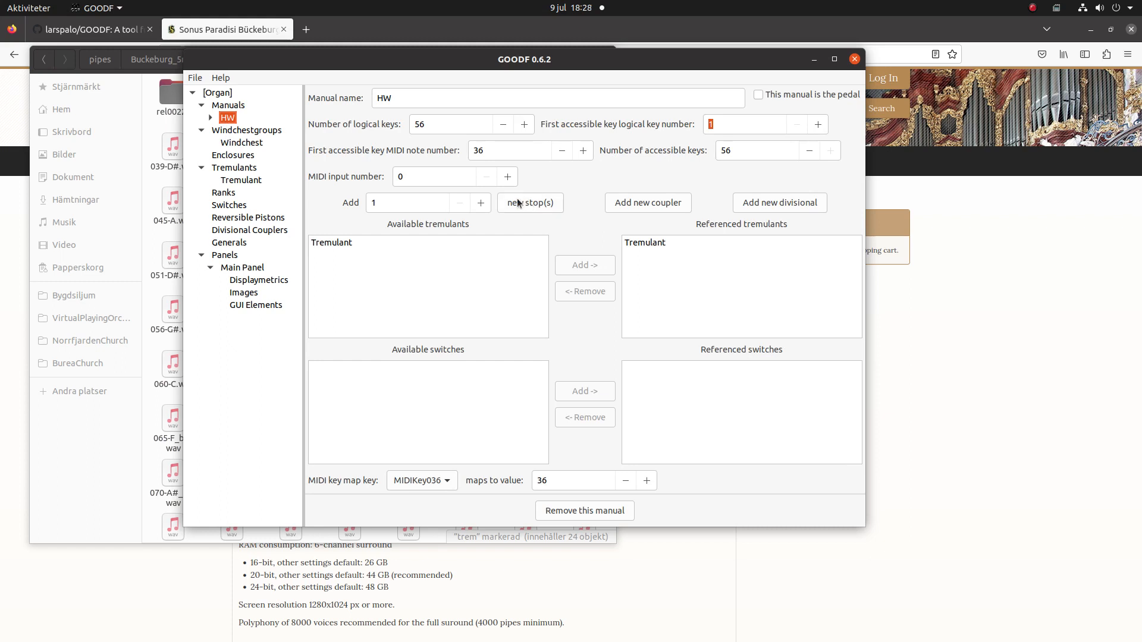
mouse_move(13, 77)
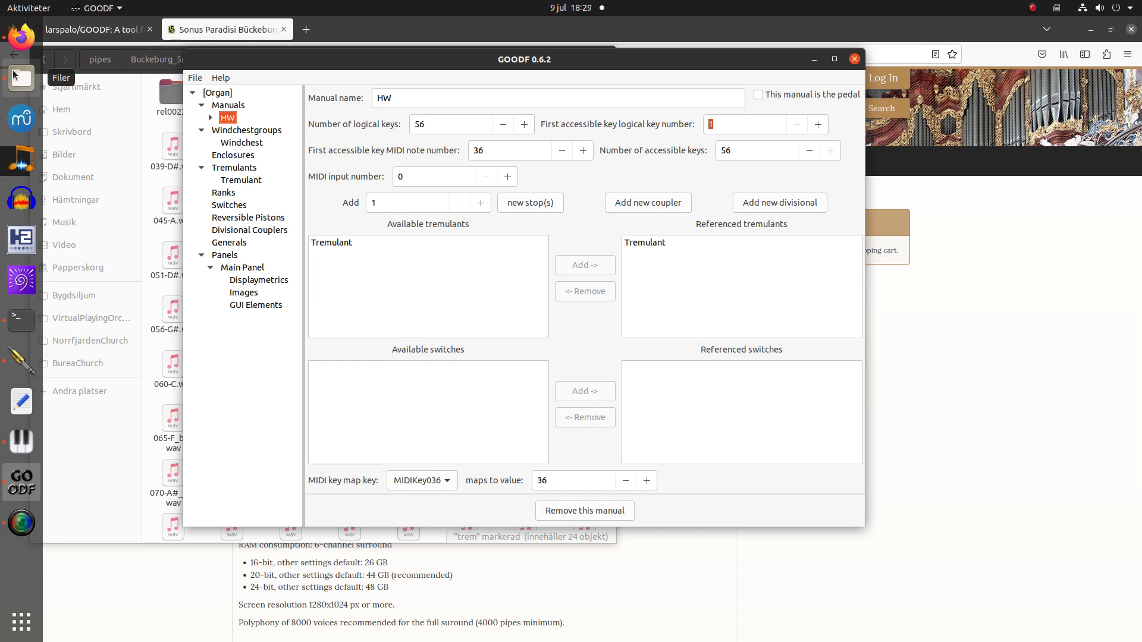
Browse HW_Principal8's ORTF, AB and ReaFar sample folders in Files, then return to GOODF.
left_click(12, 75)
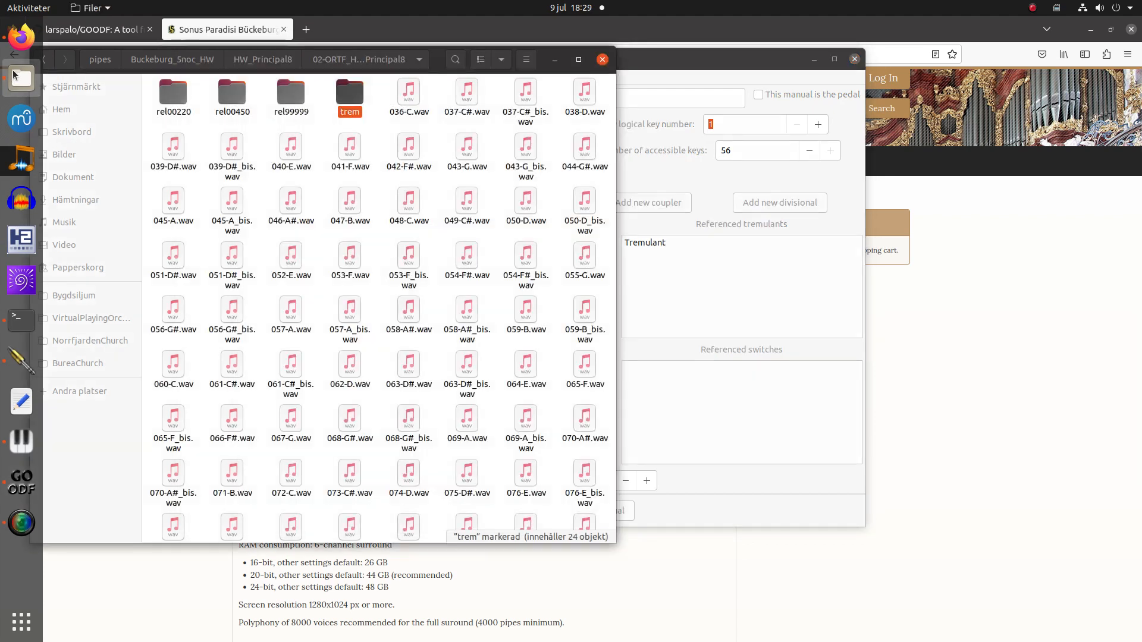
left_click(279, 58)
left_click(391, 247)
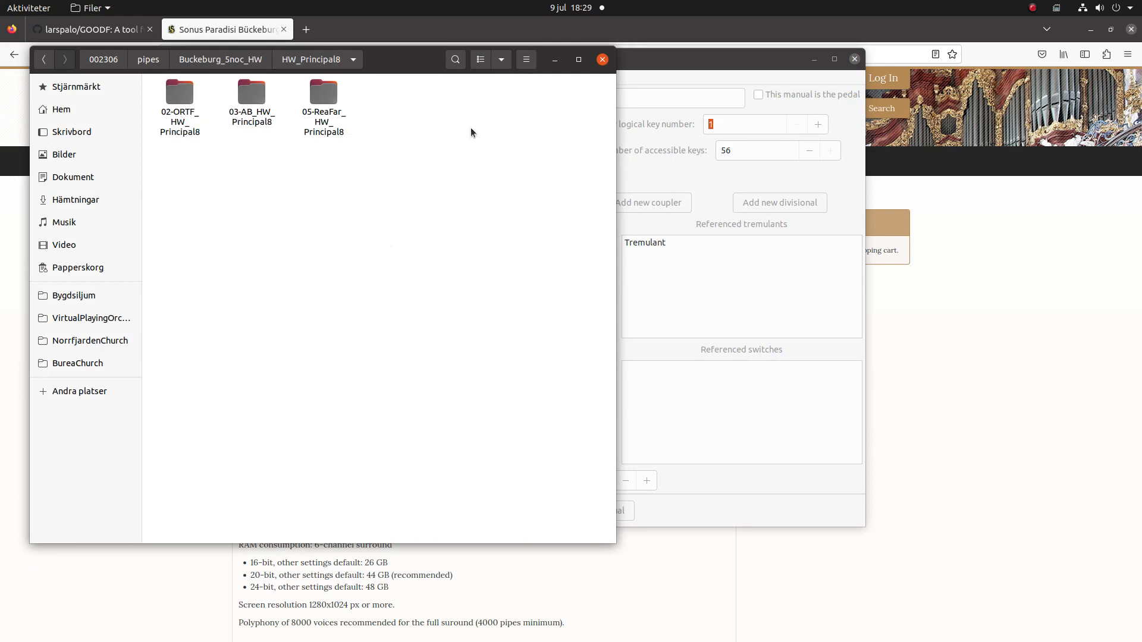
left_click(673, 56)
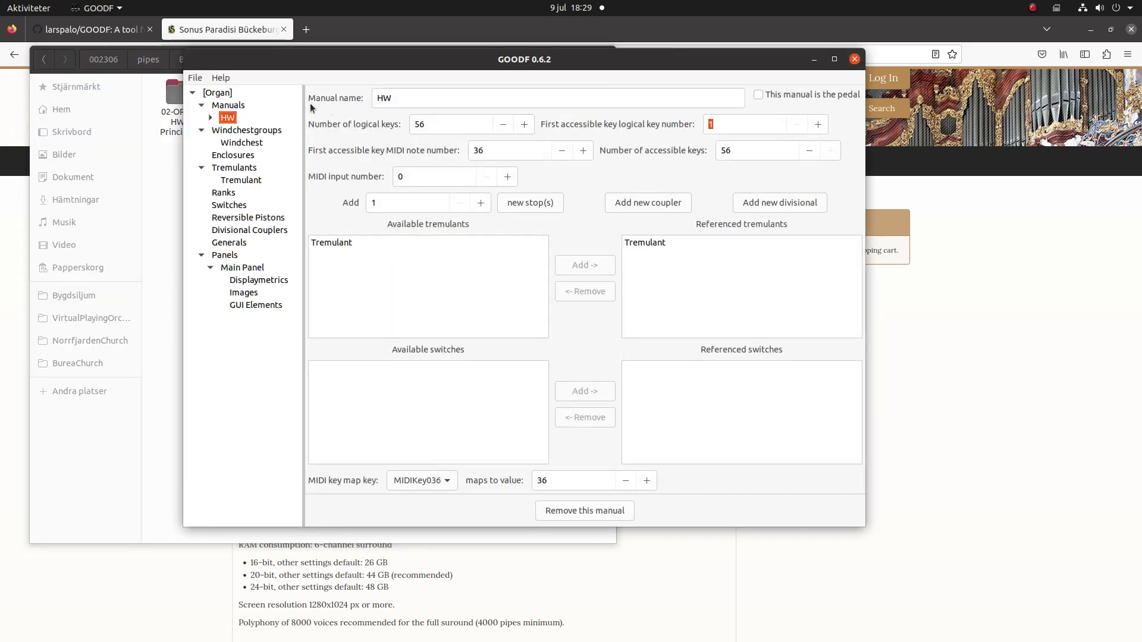
Add three stops to HW, naming the first two P8 ORTF and P8 AB.
left_click(481, 203)
left_click(480, 203)
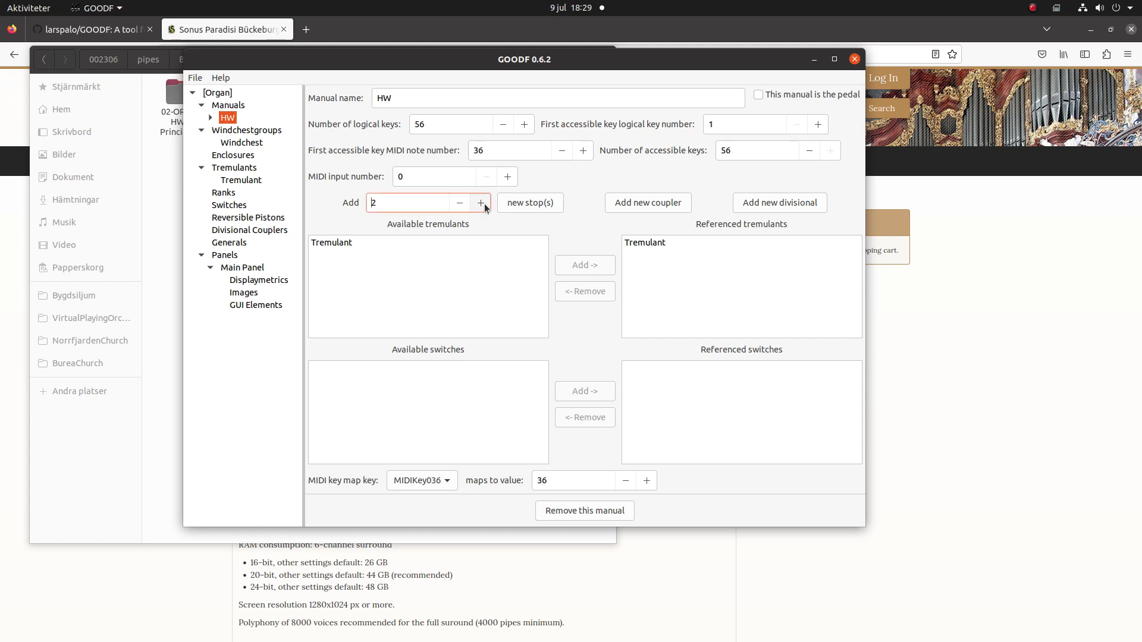
left_click(532, 204)
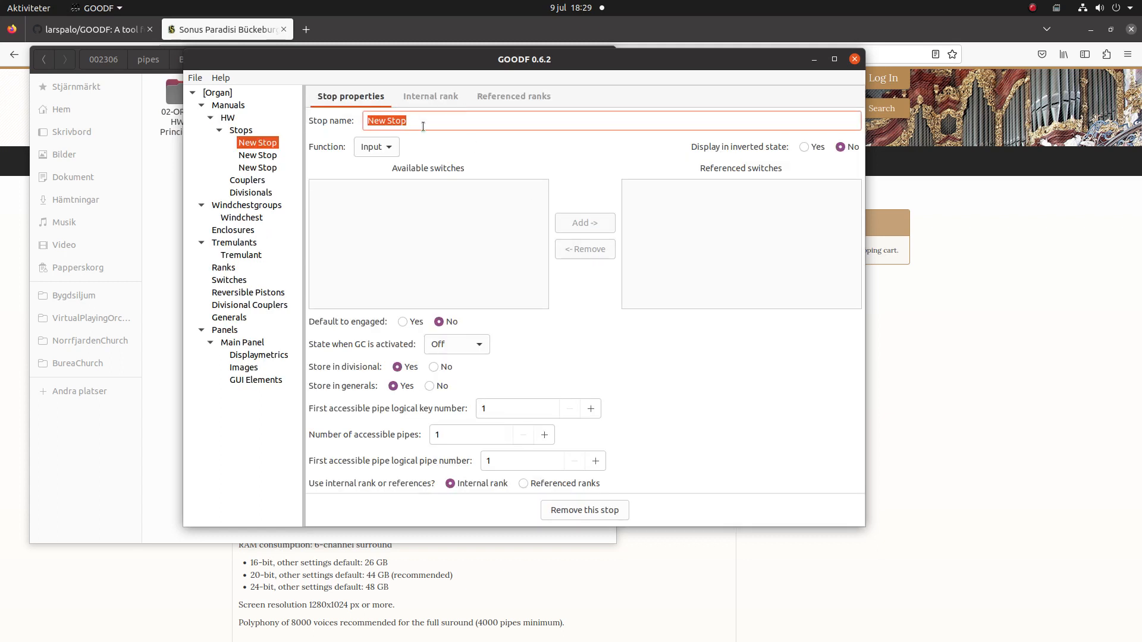
type("P")
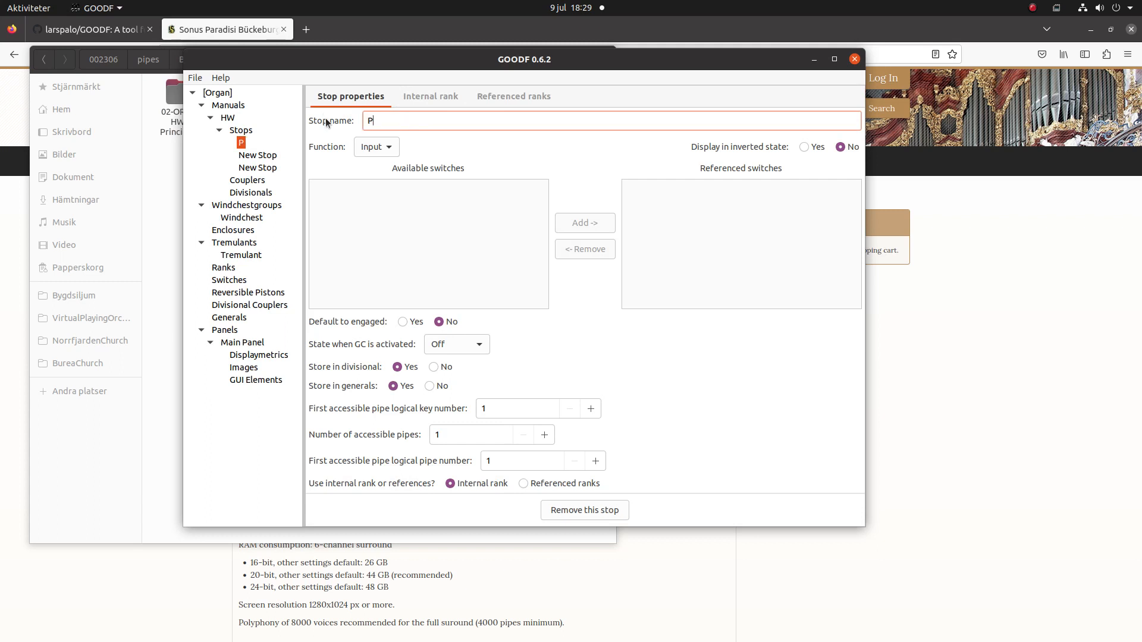
type("8 ORTF")
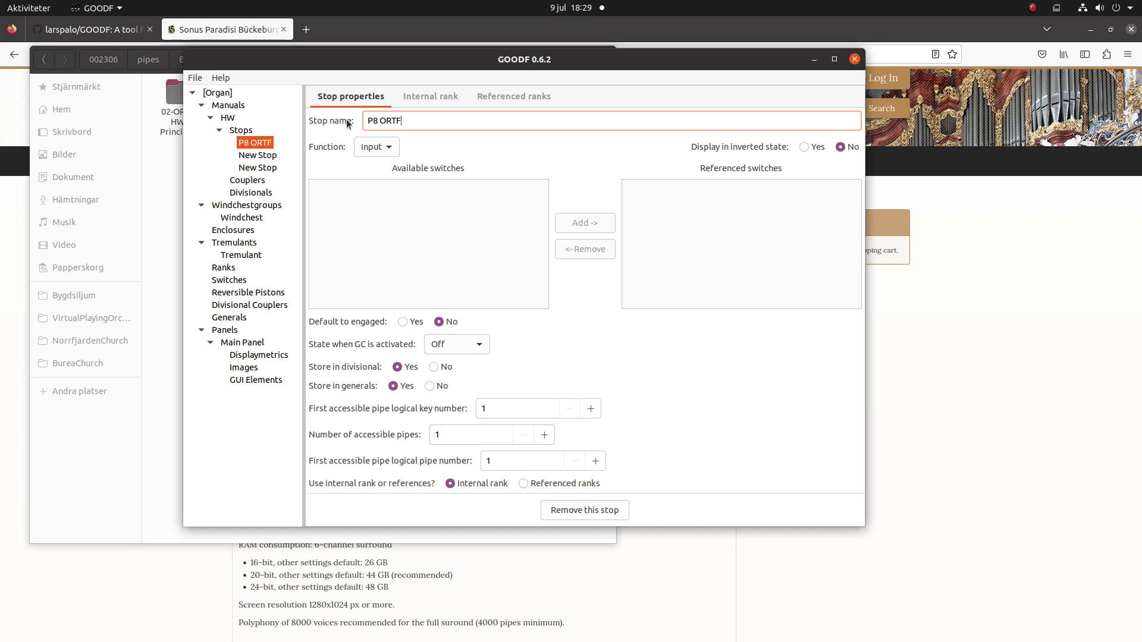
left_click(271, 156)
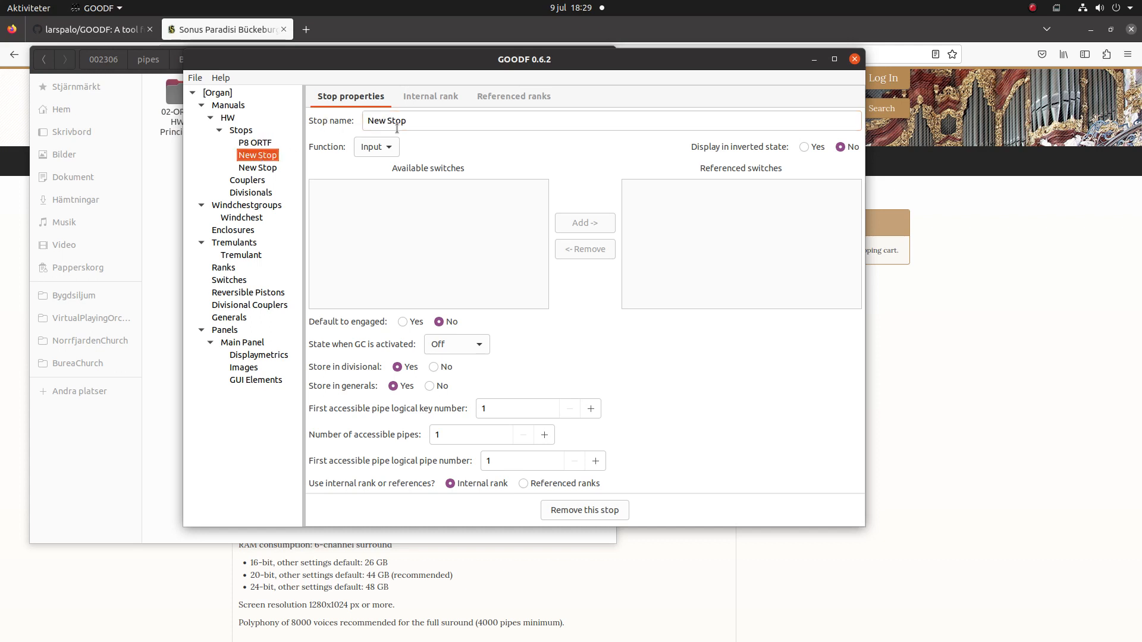
left_click_drag(432, 124, 266, 58)
type("P")
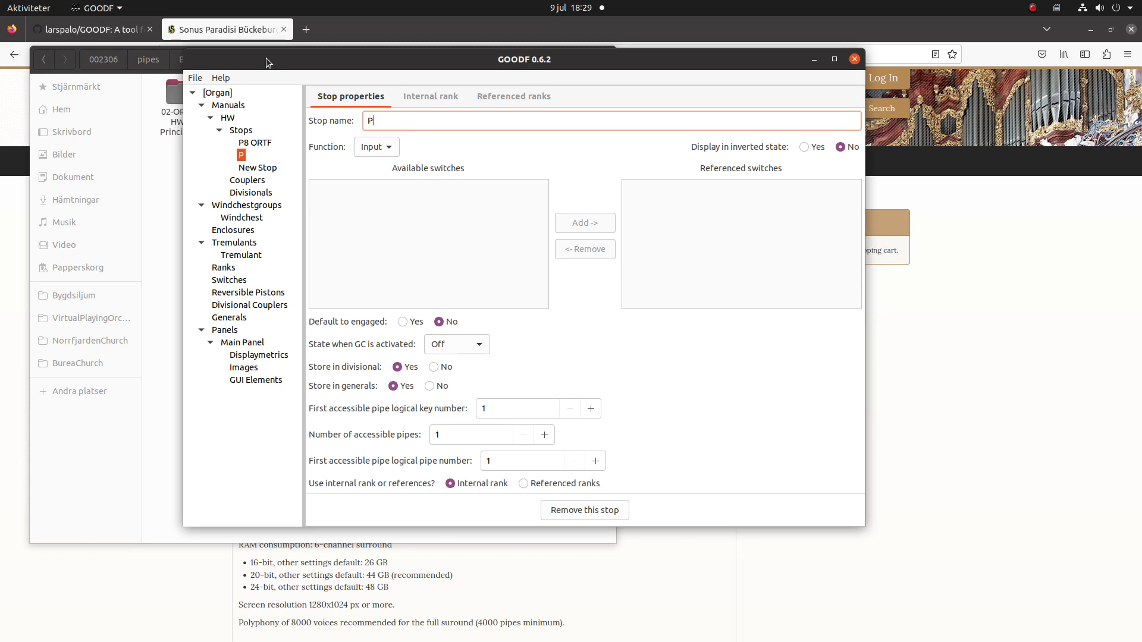
type("8 AB")
Name the third stop P8 Rear and open P8 ORTF's internal rank settings.
left_click_drag(268, 59, 460, 66)
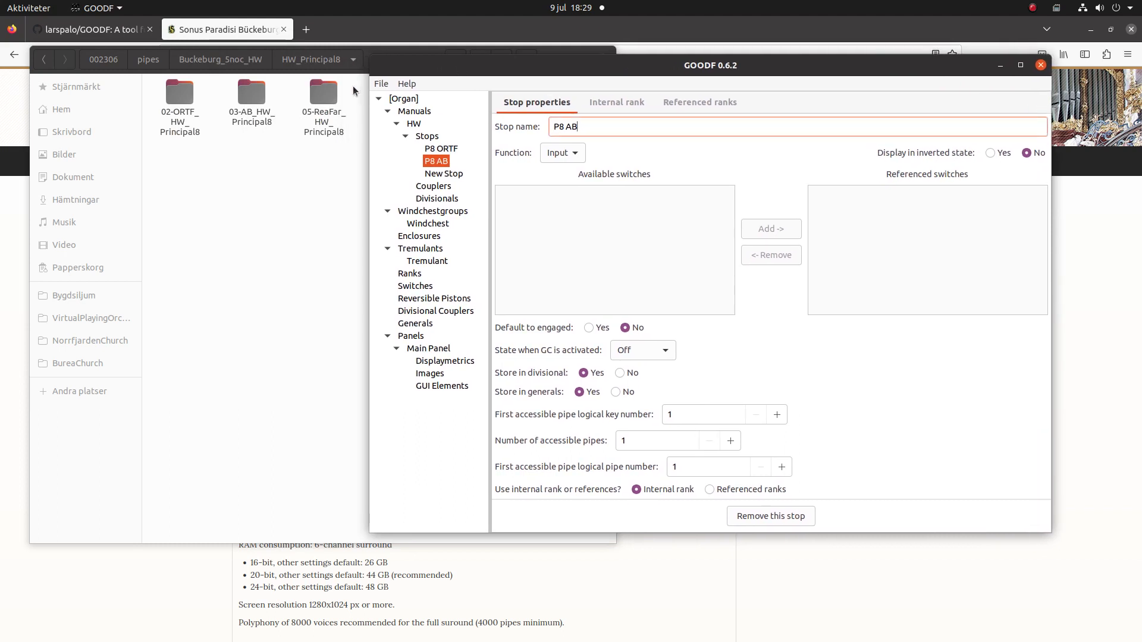
left_click(442, 173)
left_click(630, 125)
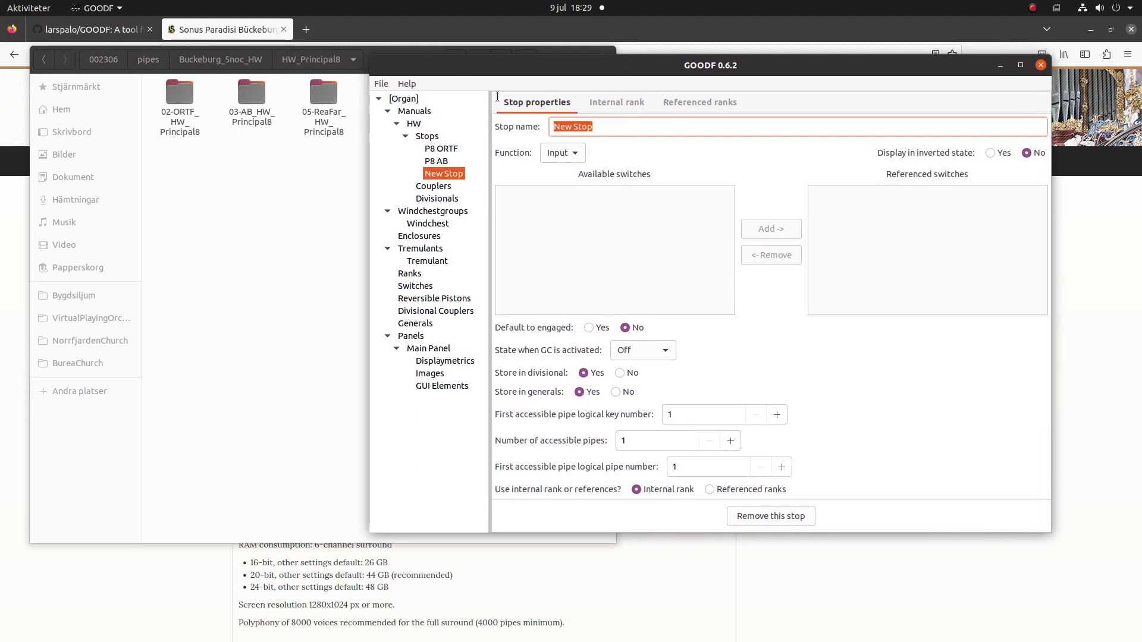
type("P8")
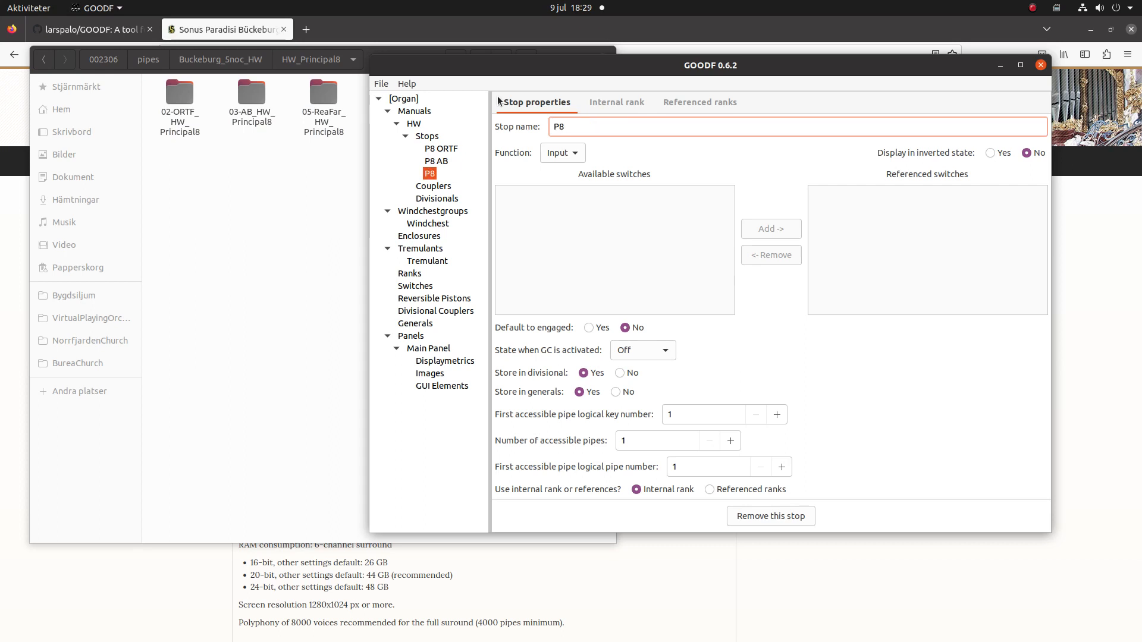
type(" Rear")
left_click(442, 149)
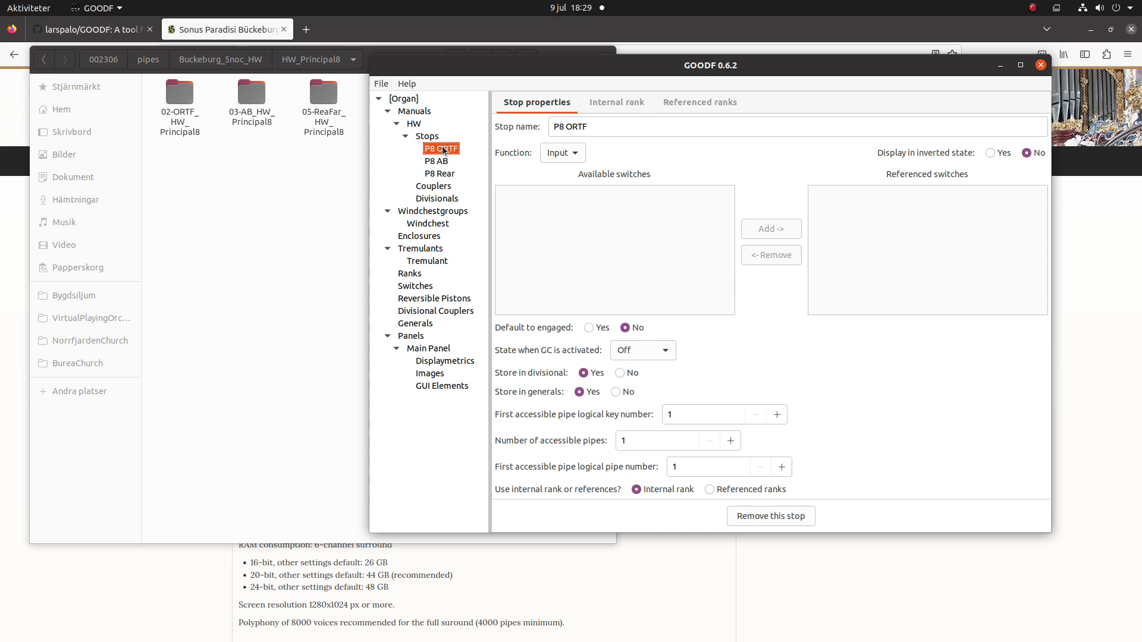
left_click(629, 102)
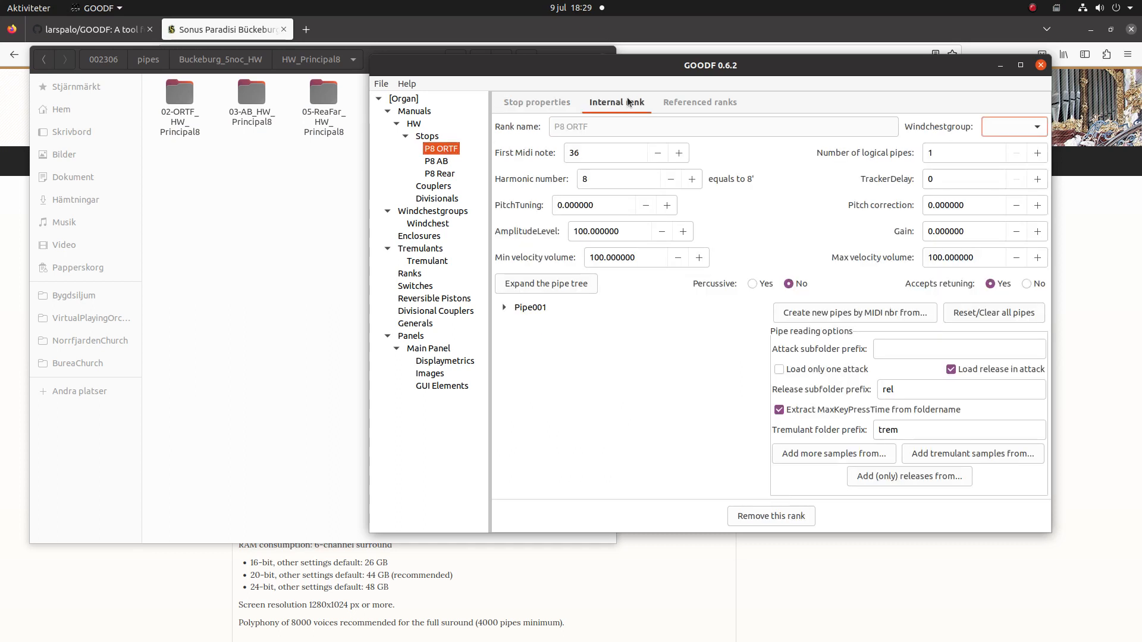
Put the P8 ORTF rank on the Windchest group with 56 logical pipes.
left_click_drag(719, 77, 622, 82)
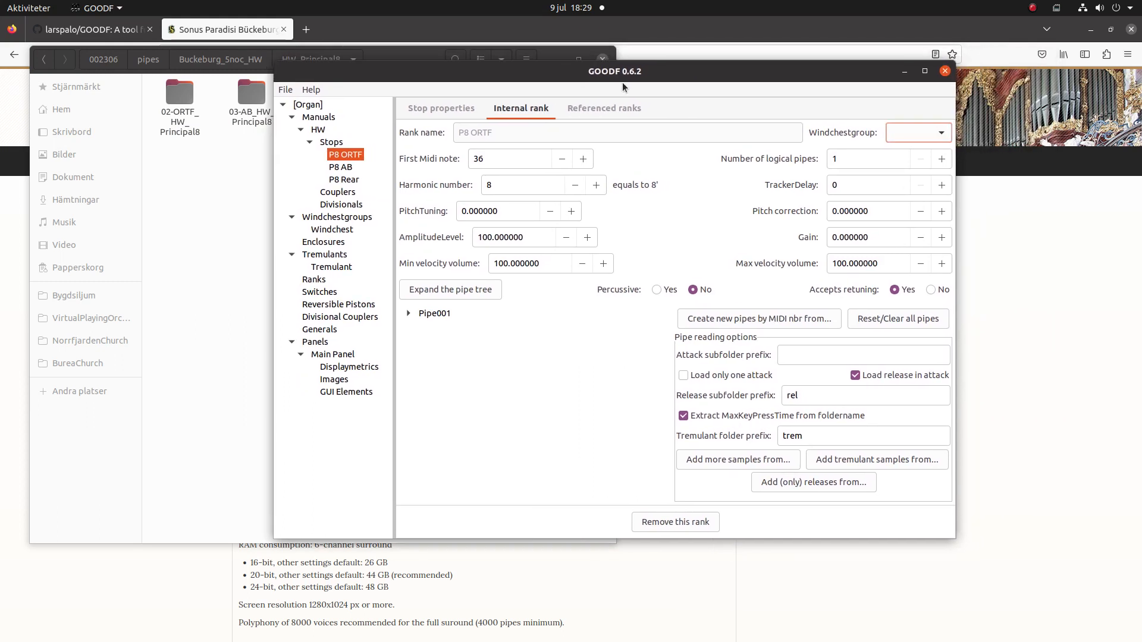
left_click(917, 135)
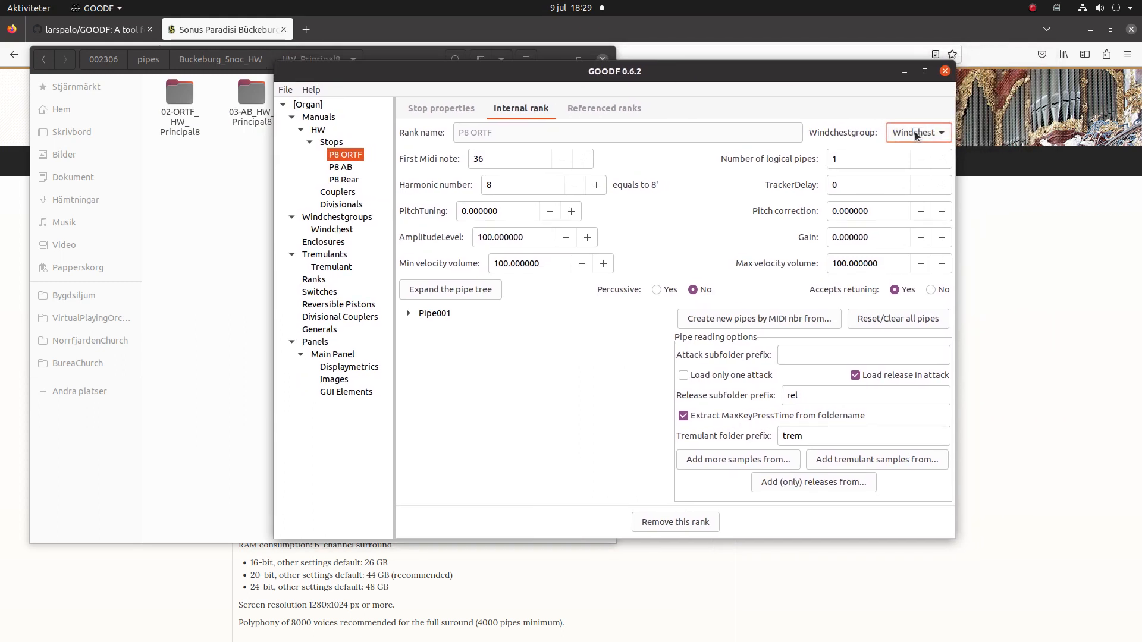
left_click(853, 161)
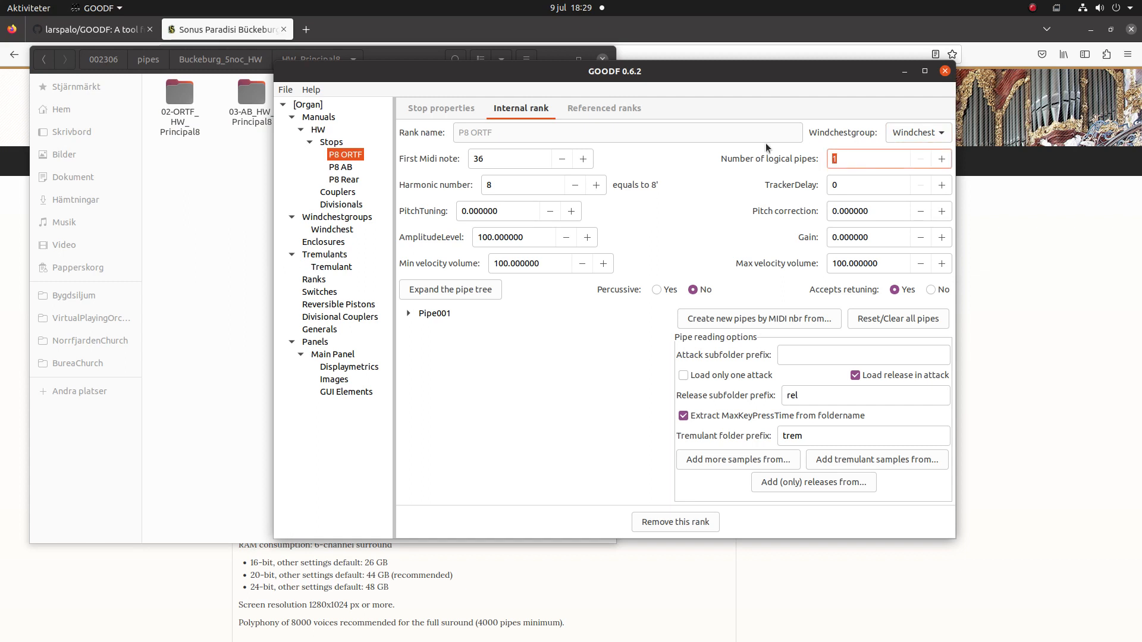
type("56")
key("Tab")
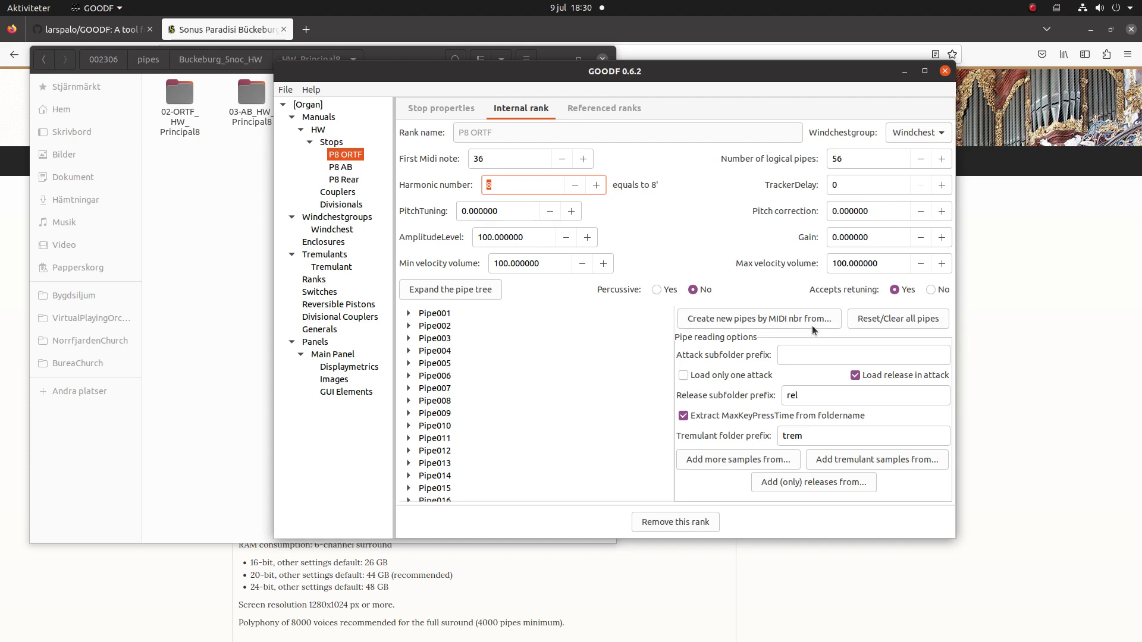
Turn off loading releases in attack samples and empty the tremulant folder prefix.
left_click(855, 375)
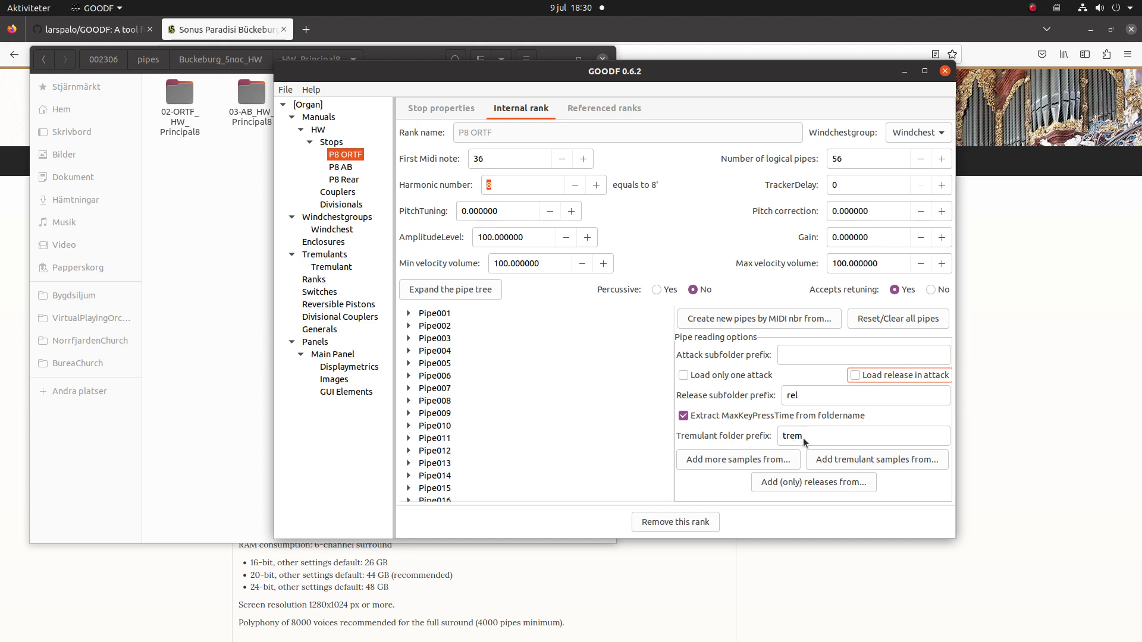
double_click(819, 437)
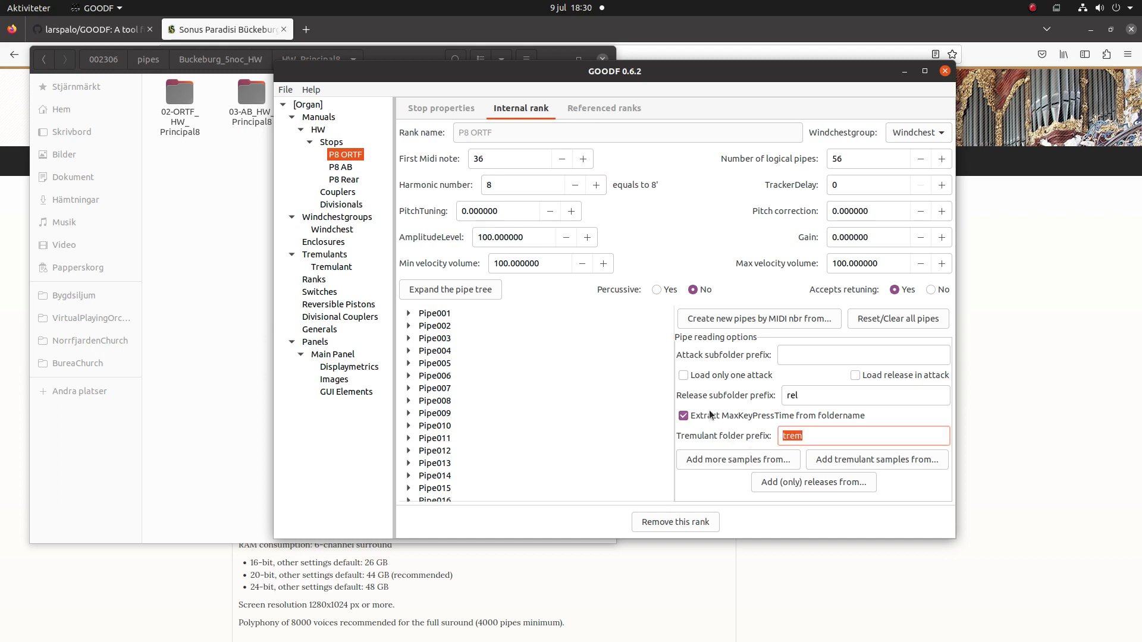
key("BackSpace")
left_click(806, 354)
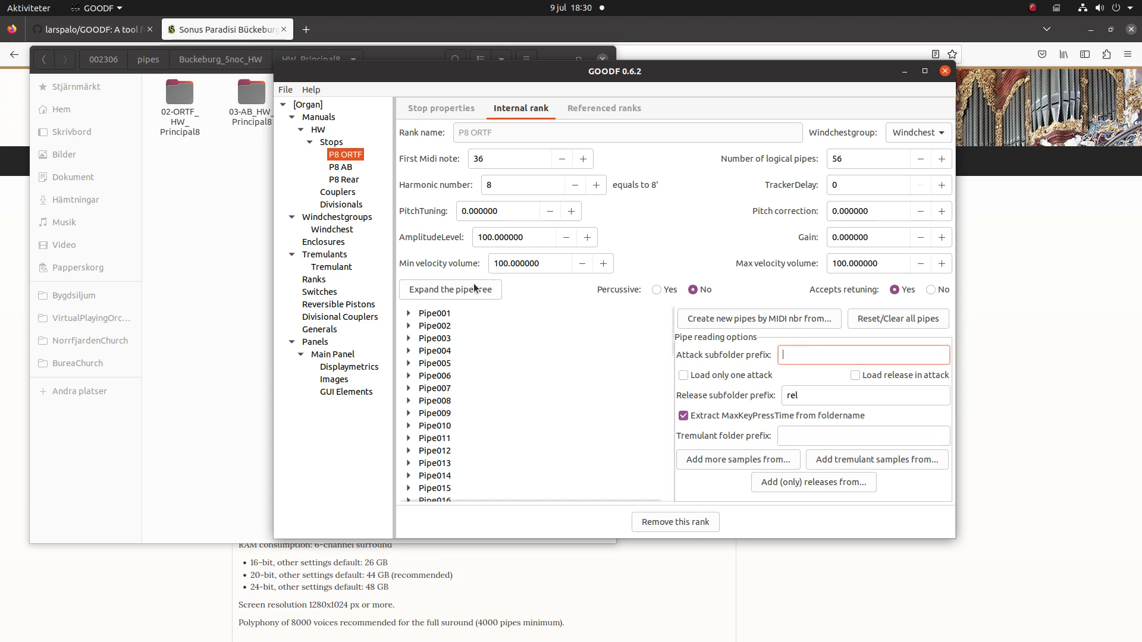
left_click(734, 318)
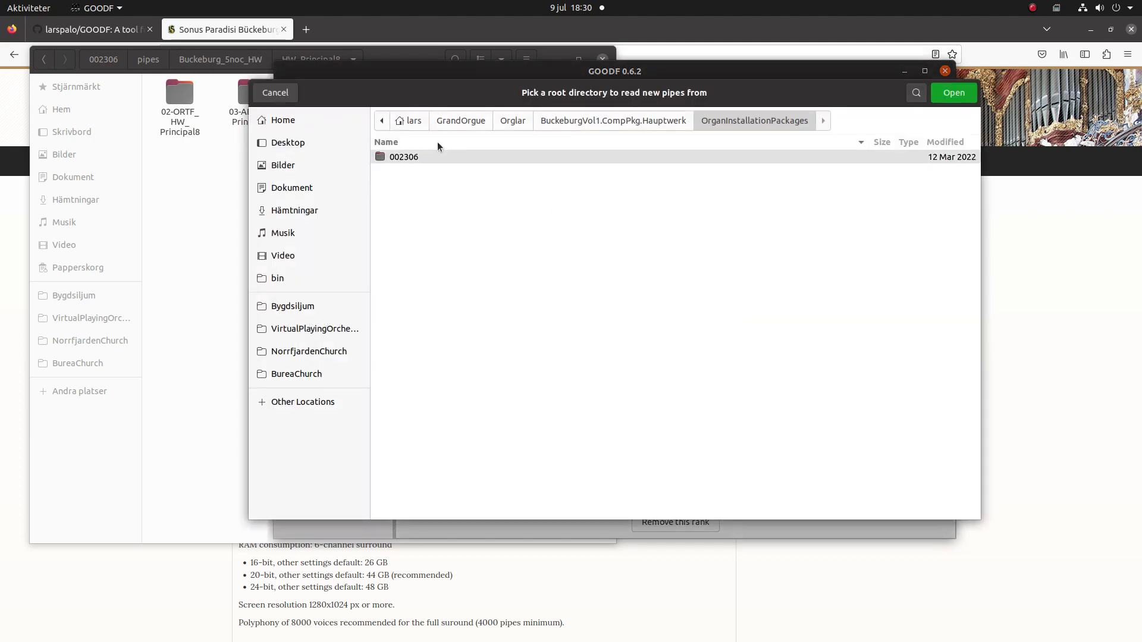
Build P8 ORTF's pipes from 002306/pipes/Buckeburg_5noc_HW/HW_Principal8/02-ORTF_HW_Principal8 and expand the pipe tree.
double_click(414, 157)
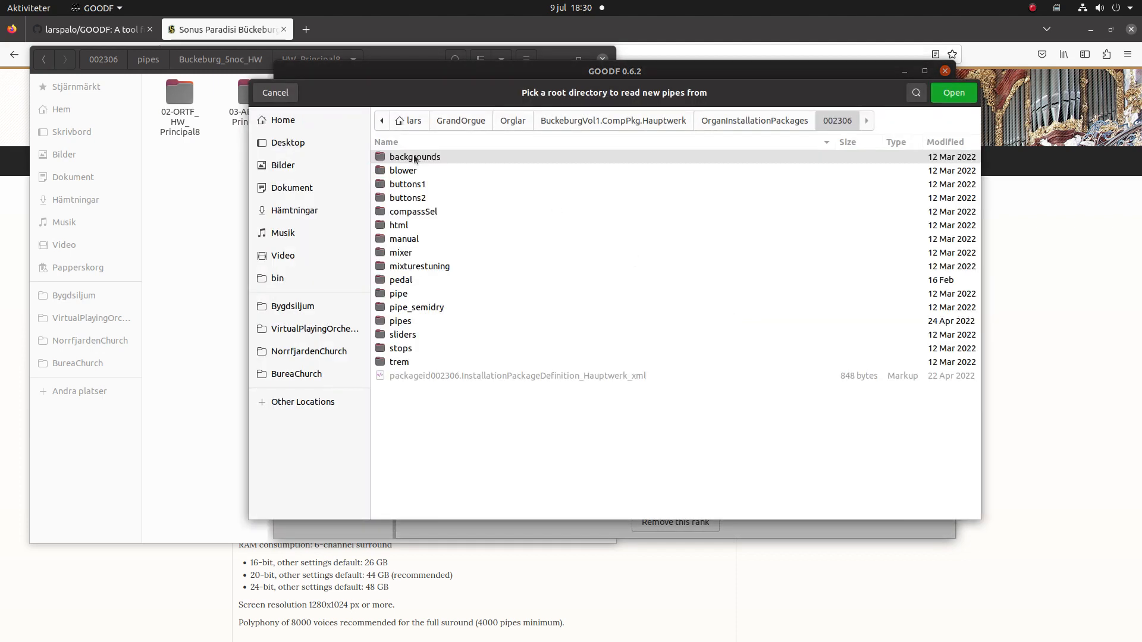
double_click(407, 321)
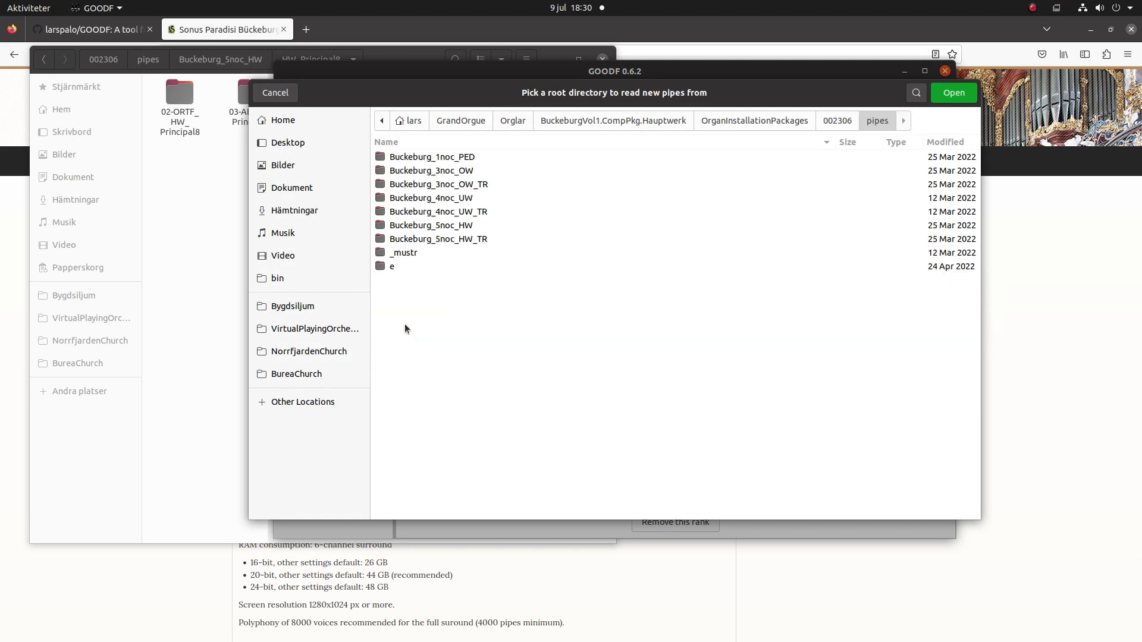
double_click(414, 227)
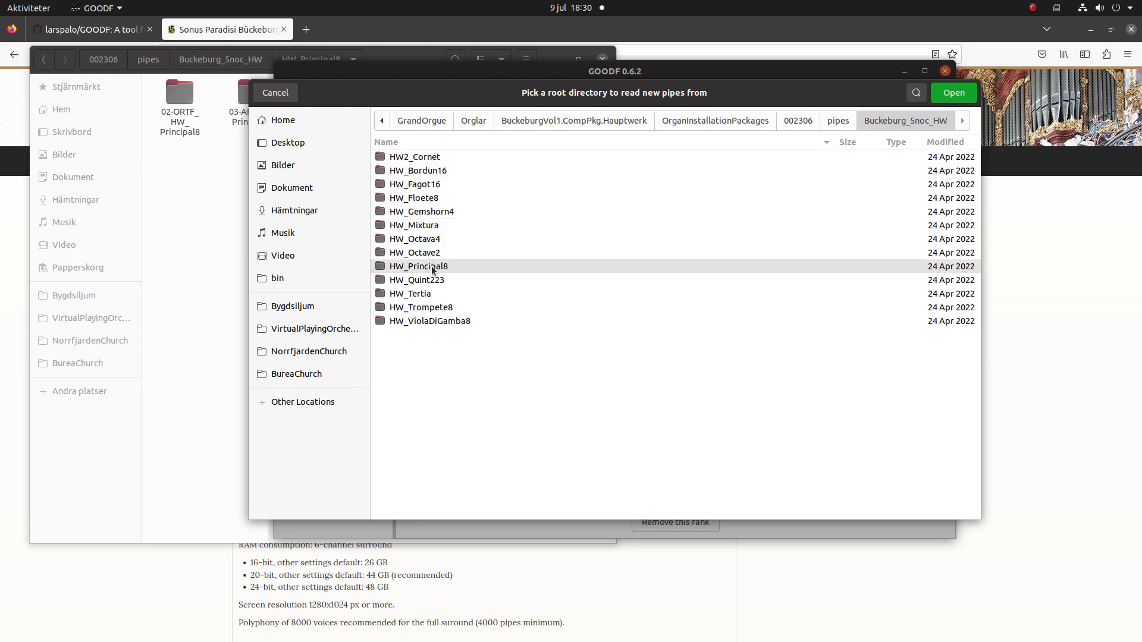
double_click(433, 268)
double_click(411, 158)
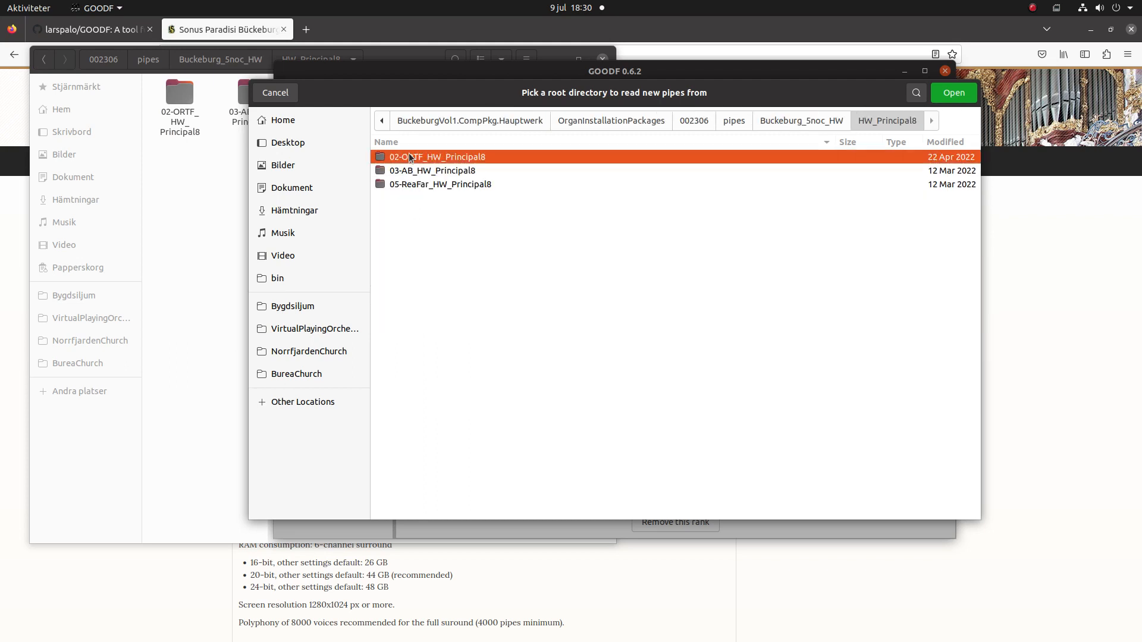
left_click(952, 93)
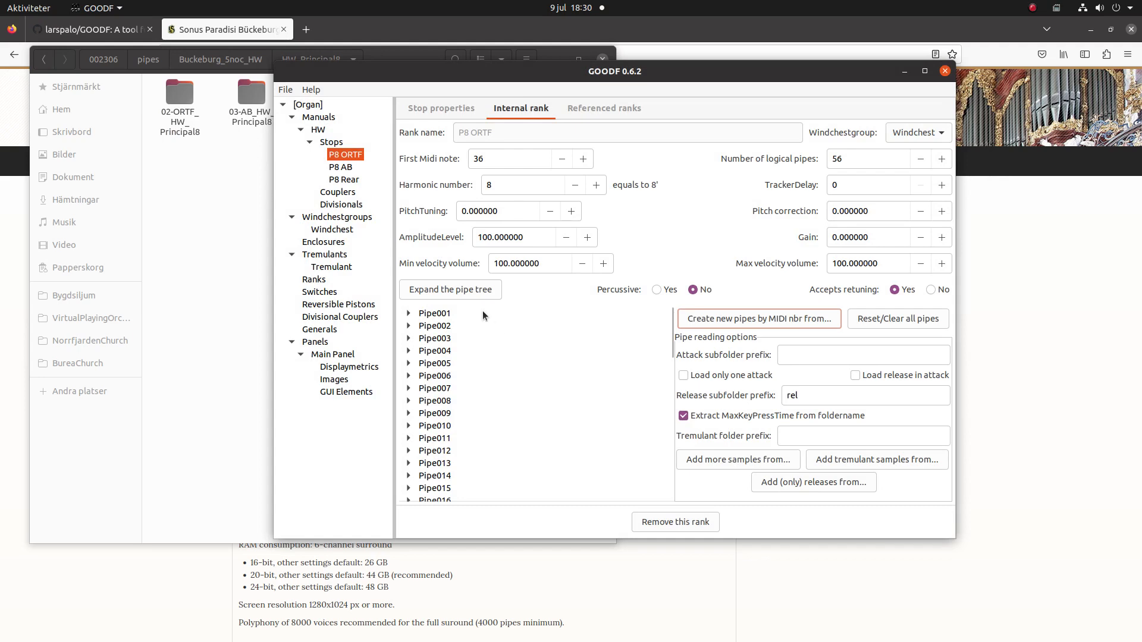
left_click(452, 291)
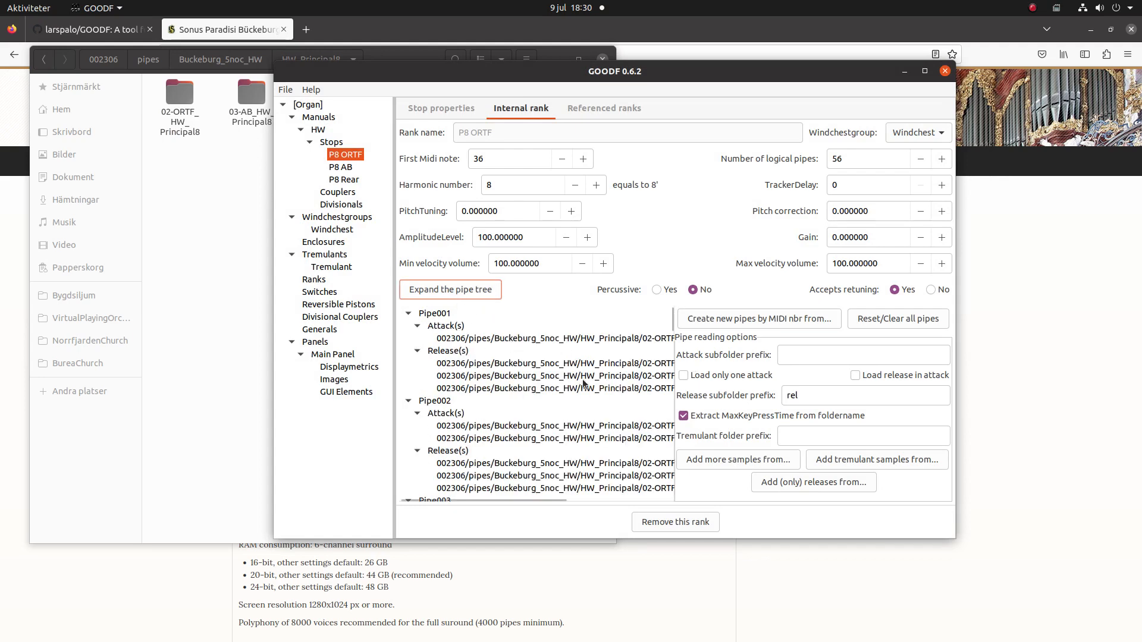
Add P8 ORTF tremulant samples from Buckeburg_5noc_HW_TR/HW_Principal8/02-ORTF_HW_Principal8_tr and verify the pipe tree.
left_click(877, 462)
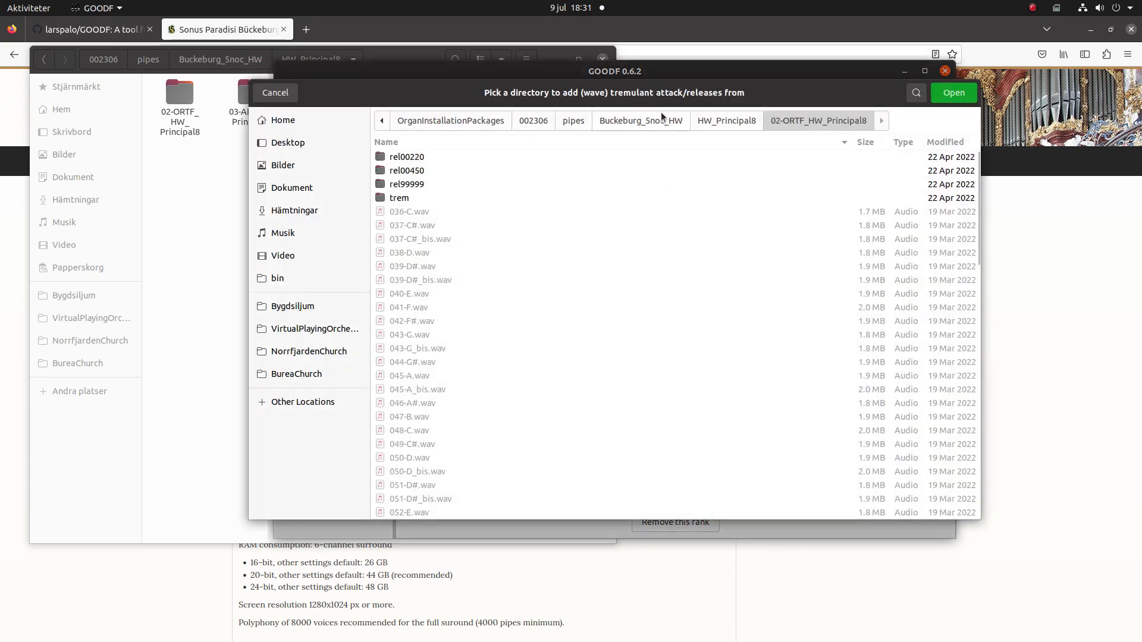
left_click(580, 120)
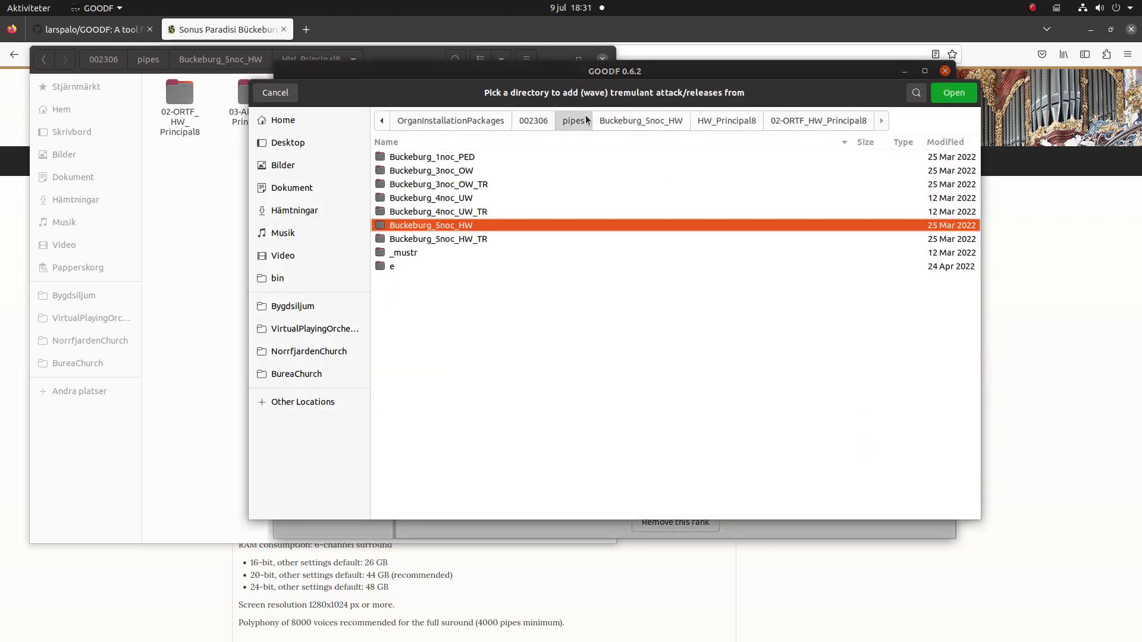
double_click(452, 238)
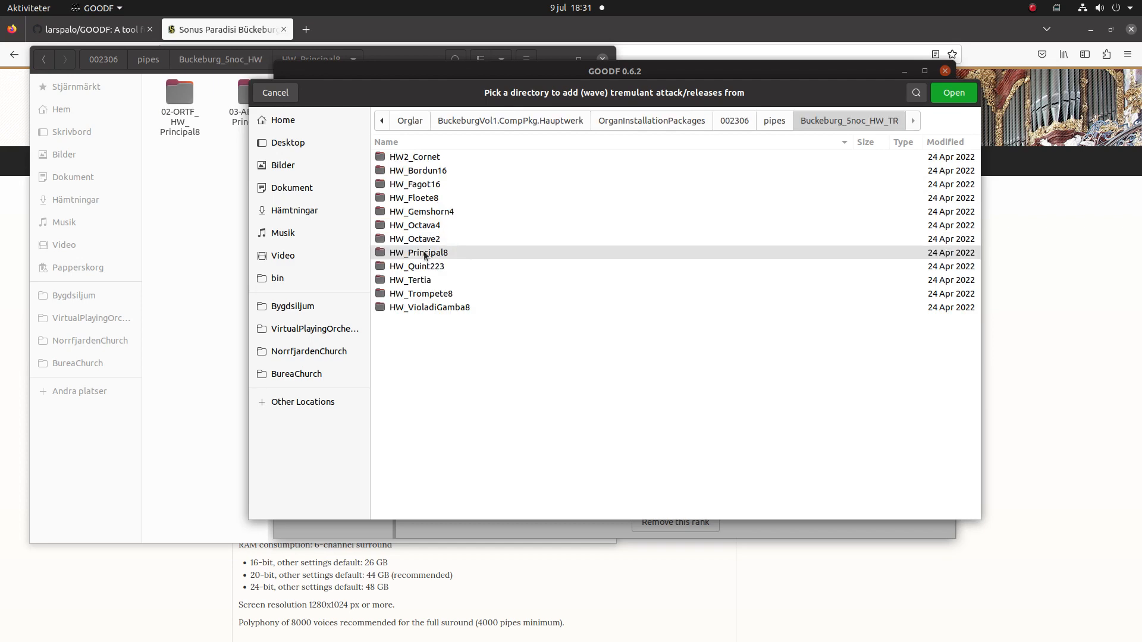
double_click(424, 253)
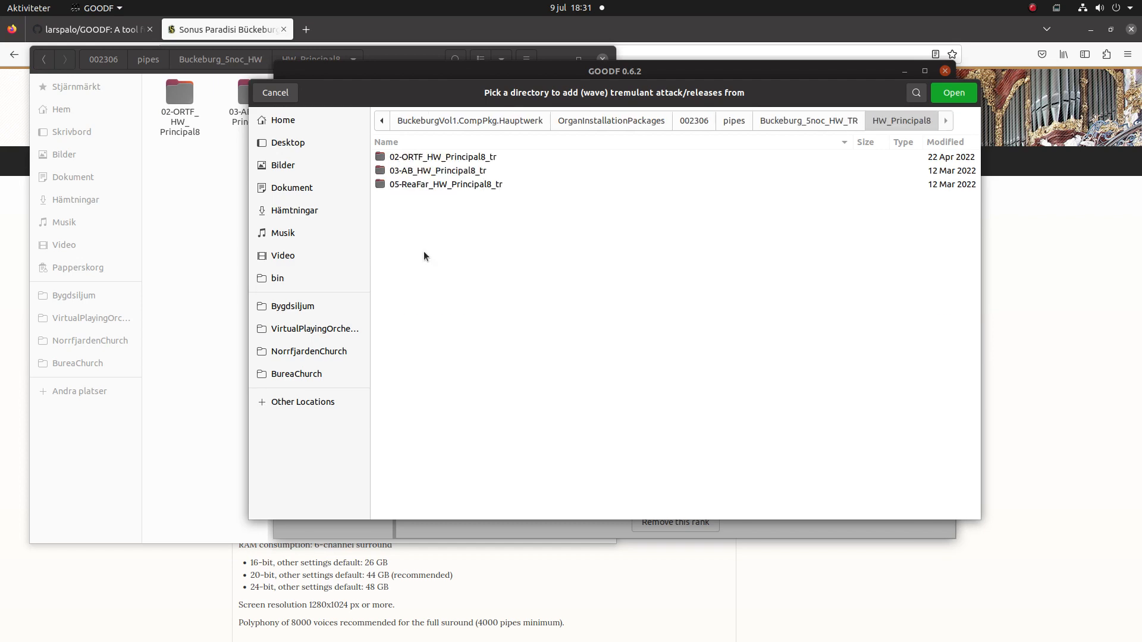
double_click(434, 157)
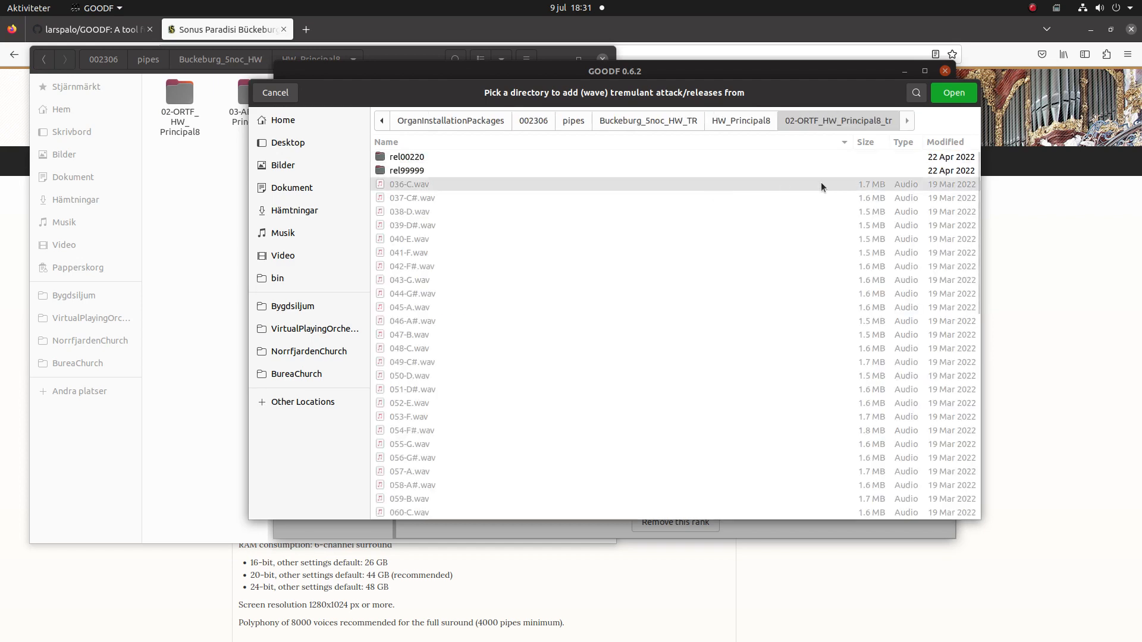
left_click(952, 93)
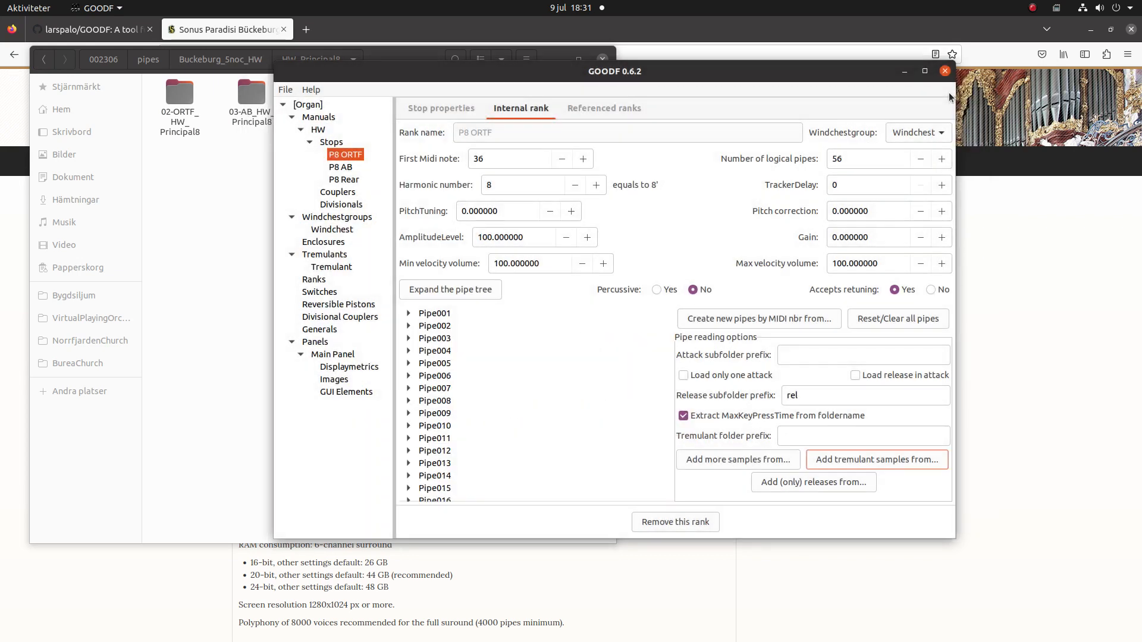
left_click(447, 290)
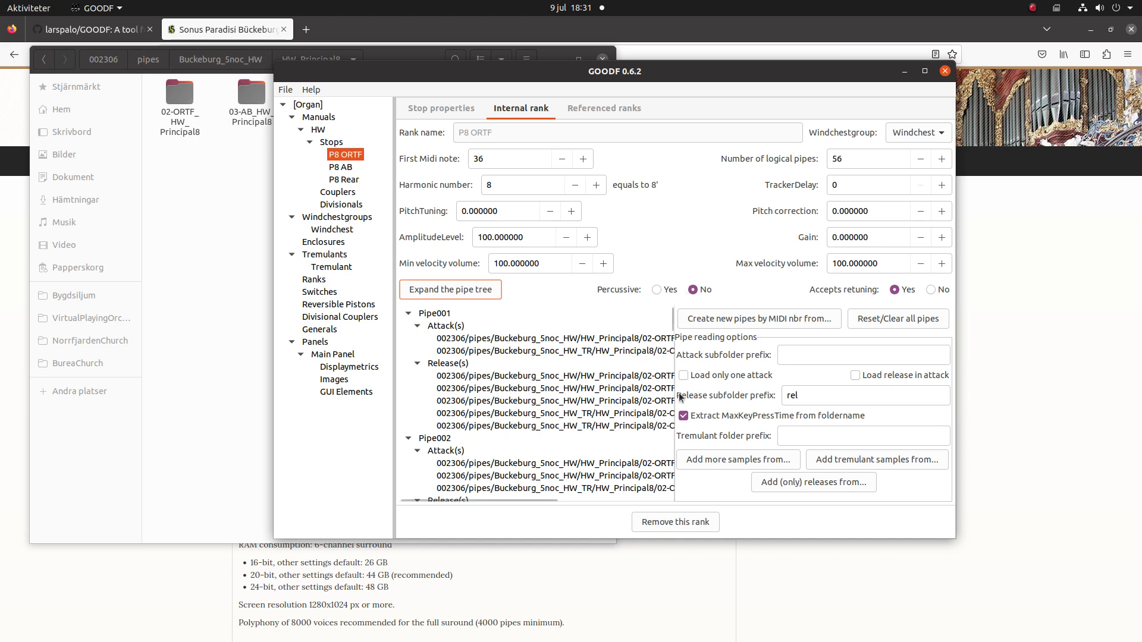
left_click(336, 167)
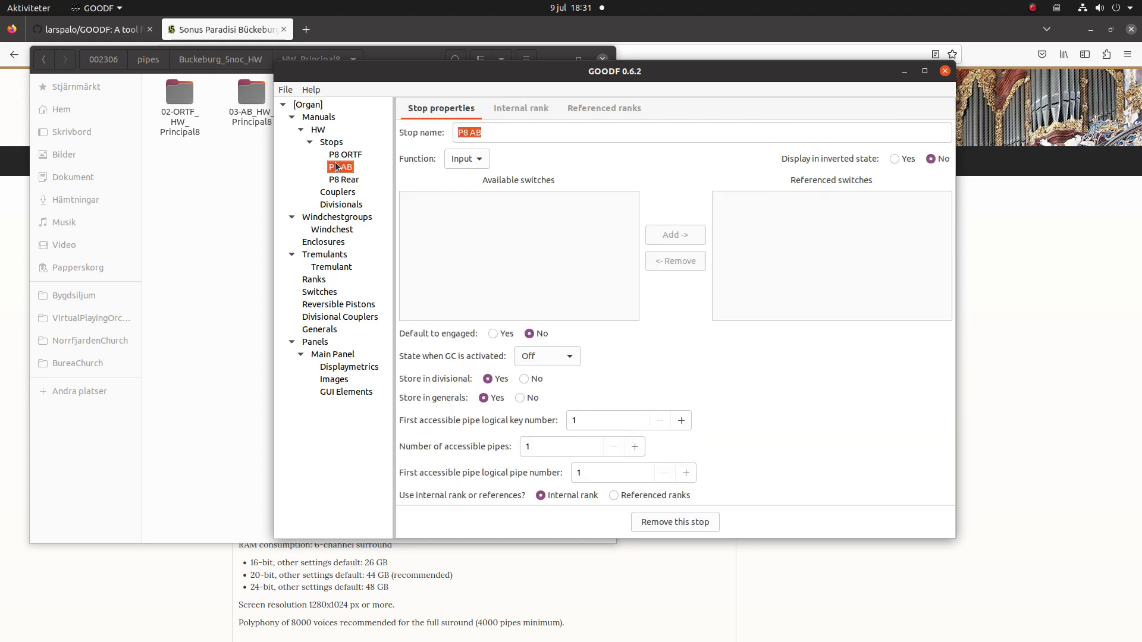
Put P8 AB's internal rank on the Windchest group with 56 logical pipes.
left_click(508, 108)
left_click(905, 139)
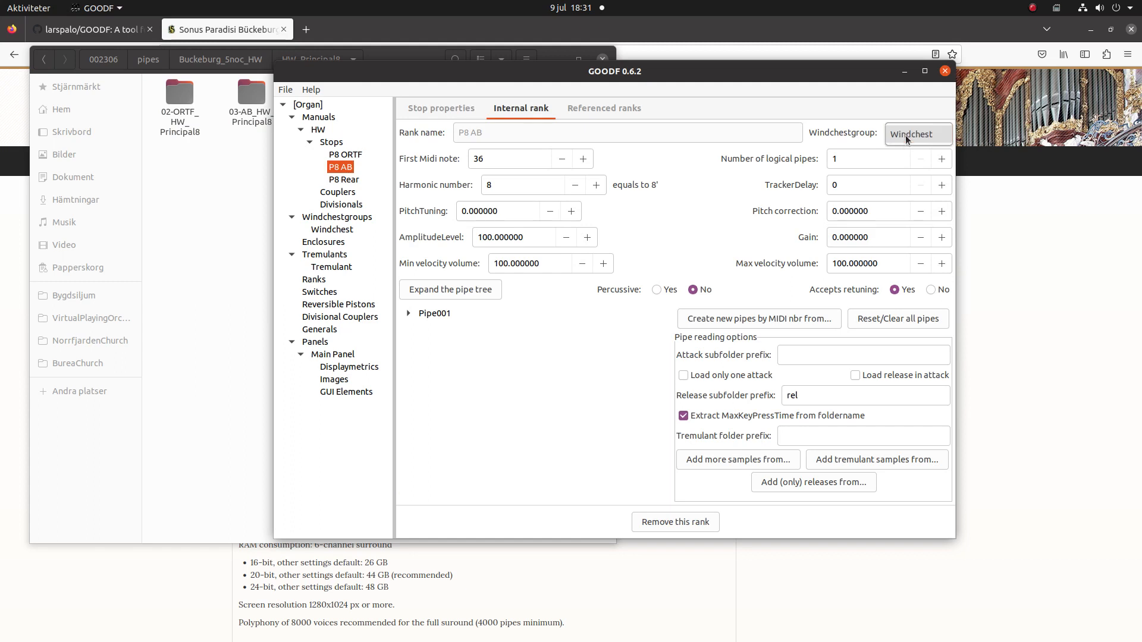
left_click(902, 140)
key("Tab")
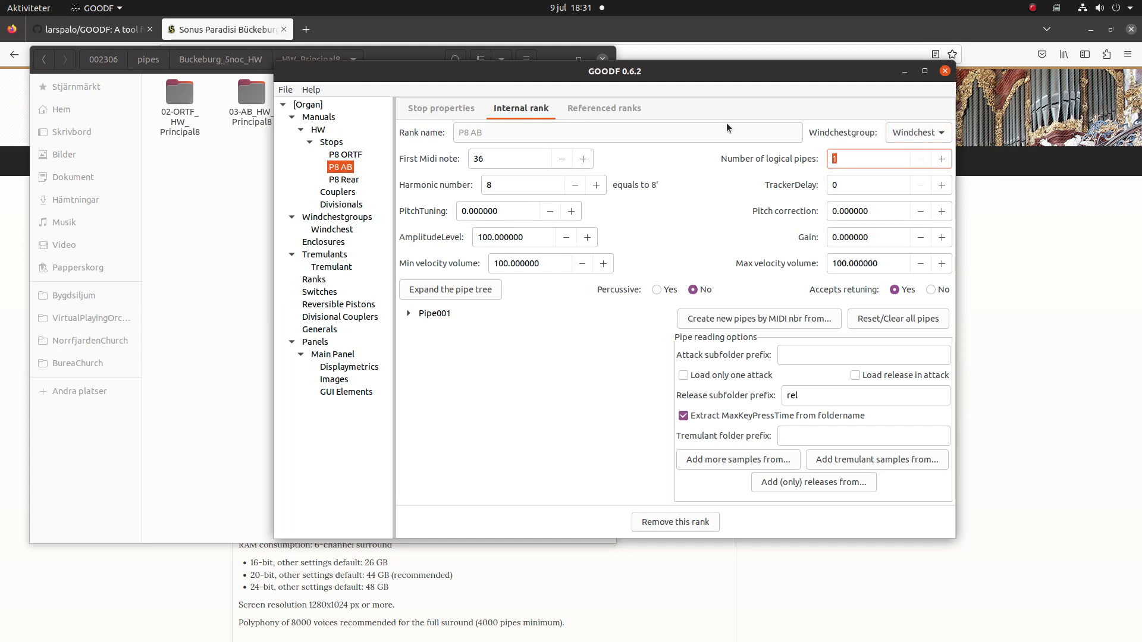
type("56")
key("Tab")
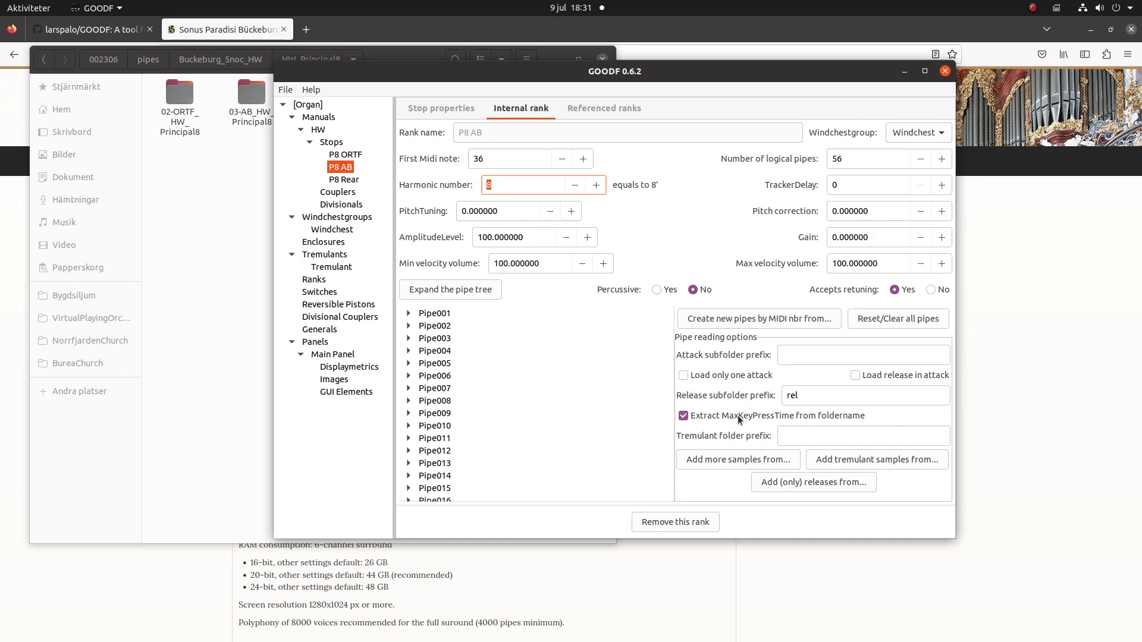
Create P8 AB's pipes from the 03-AB_HW_Principal8 sample folder.
left_click(750, 318)
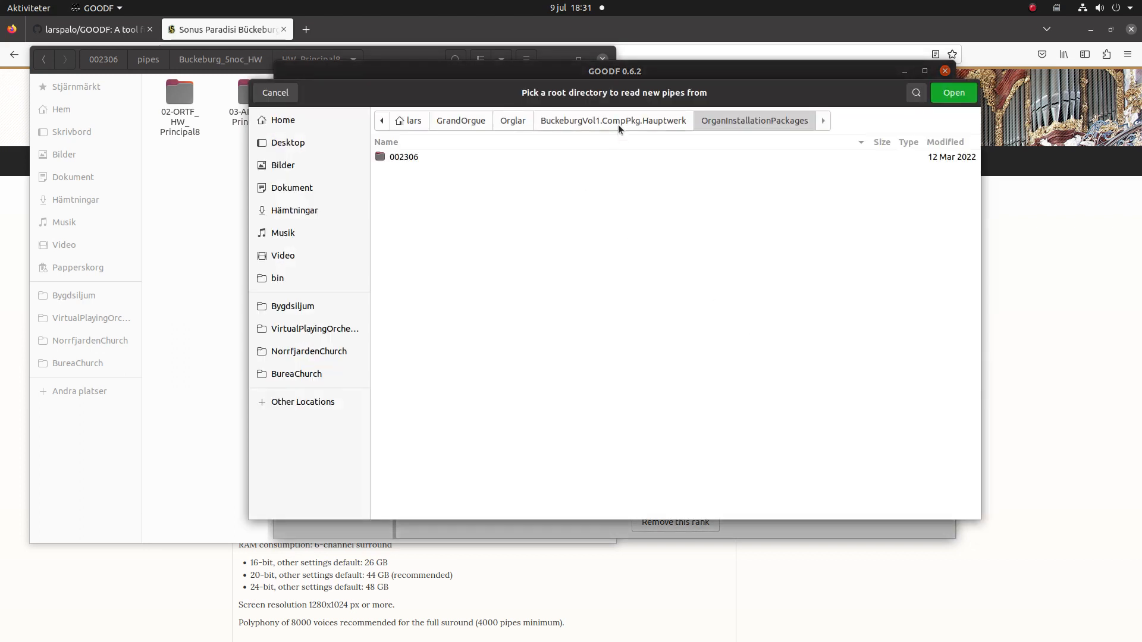
double_click(444, 156)
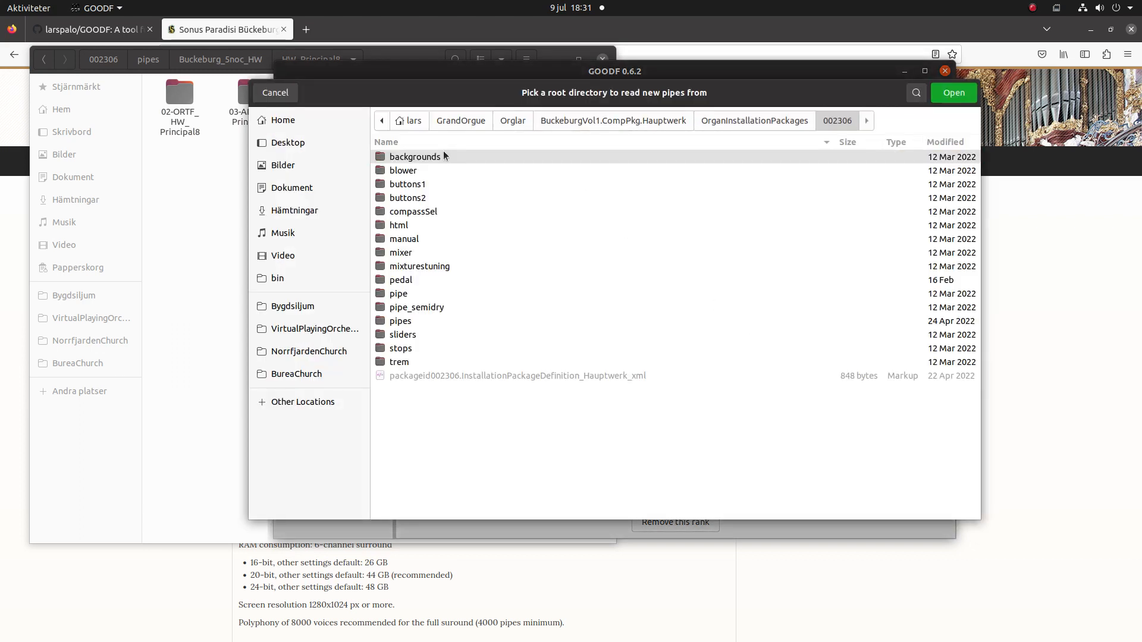
double_click(428, 321)
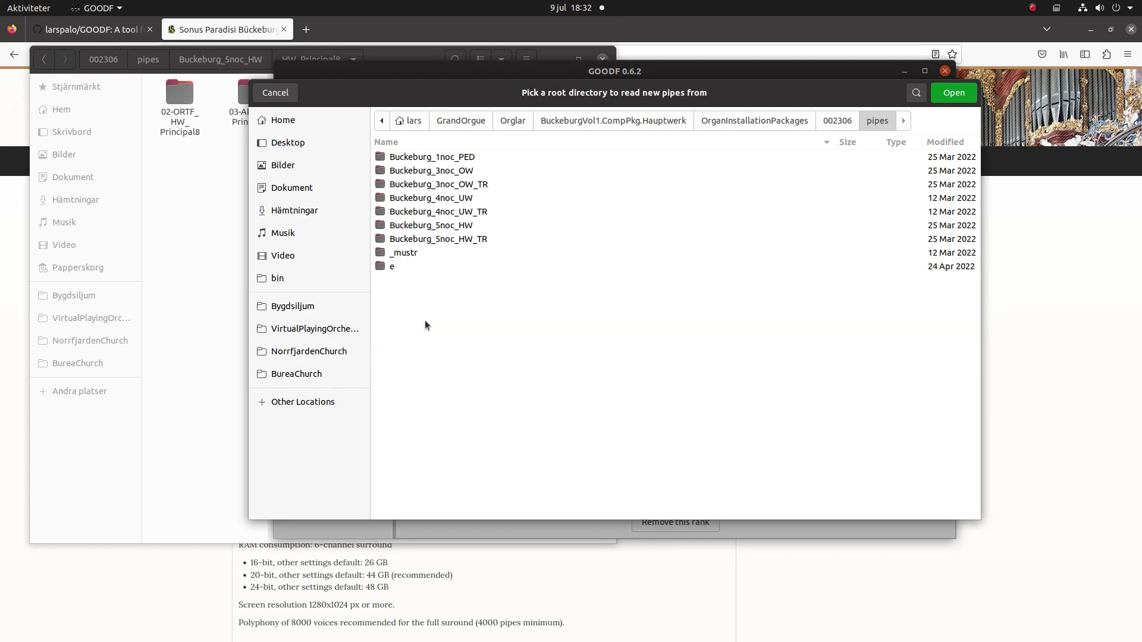
left_click(436, 226)
double_click(436, 226)
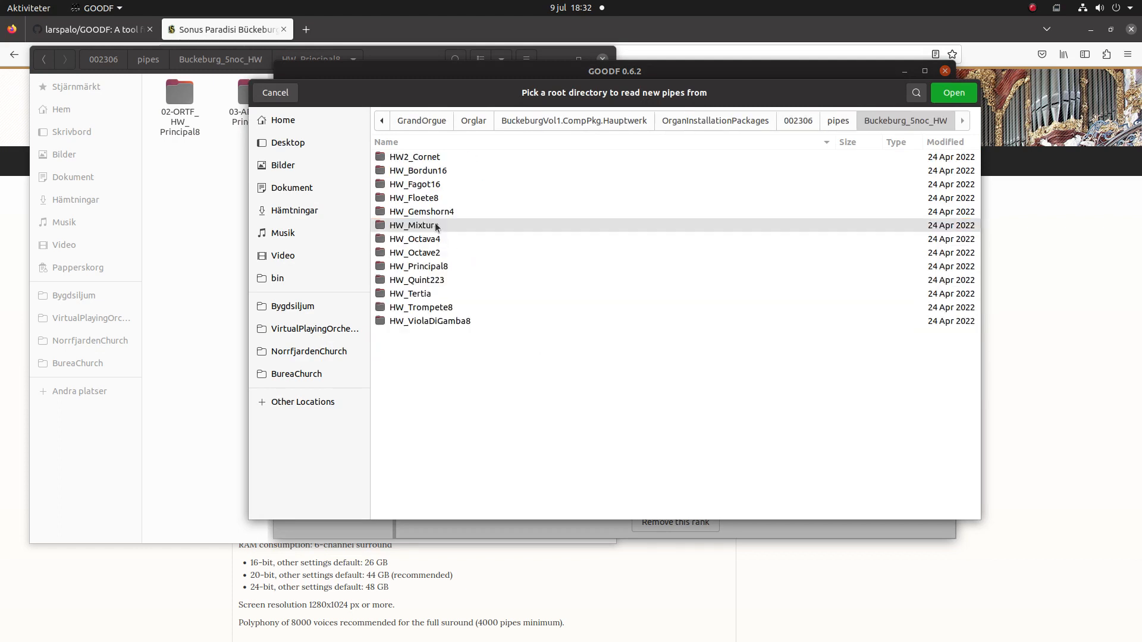
double_click(422, 267)
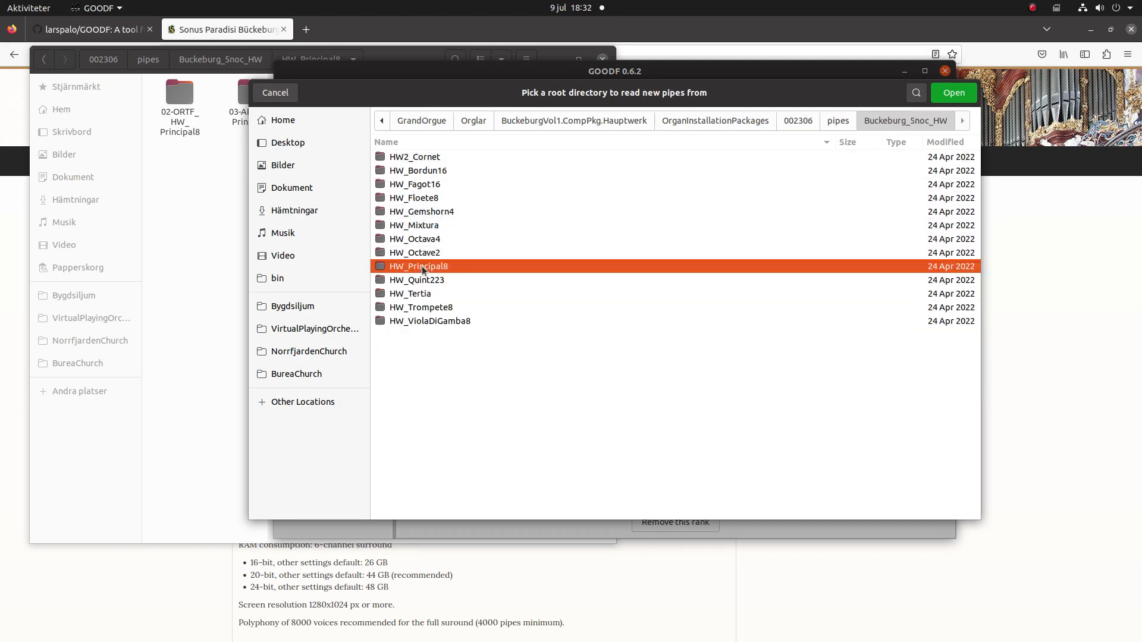
left_click(448, 170)
double_click(447, 171)
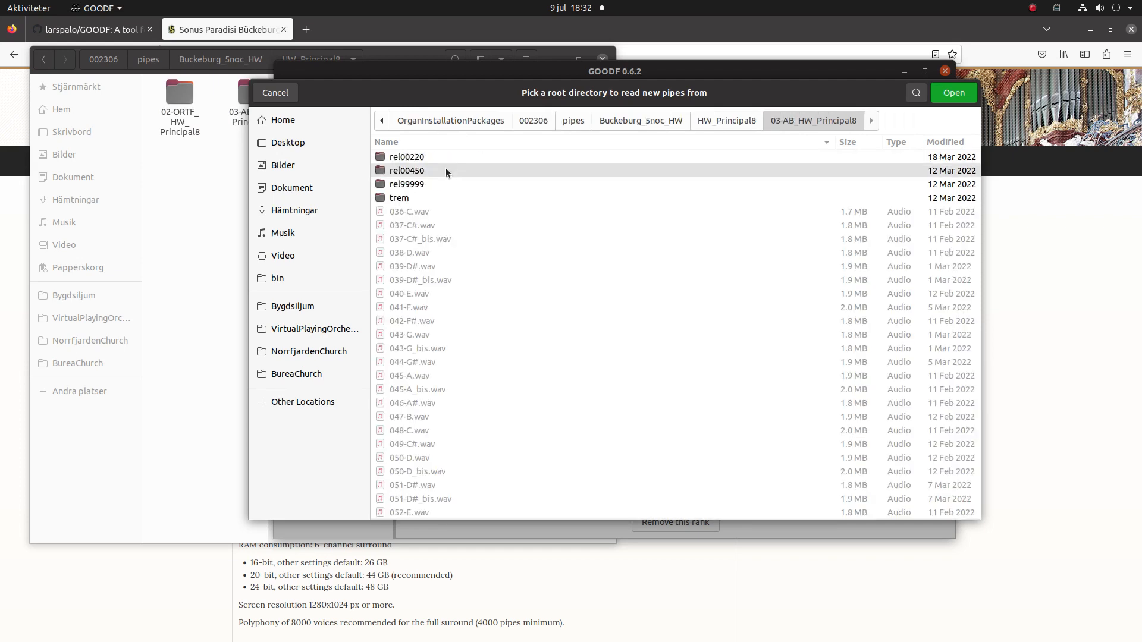
left_click(954, 94)
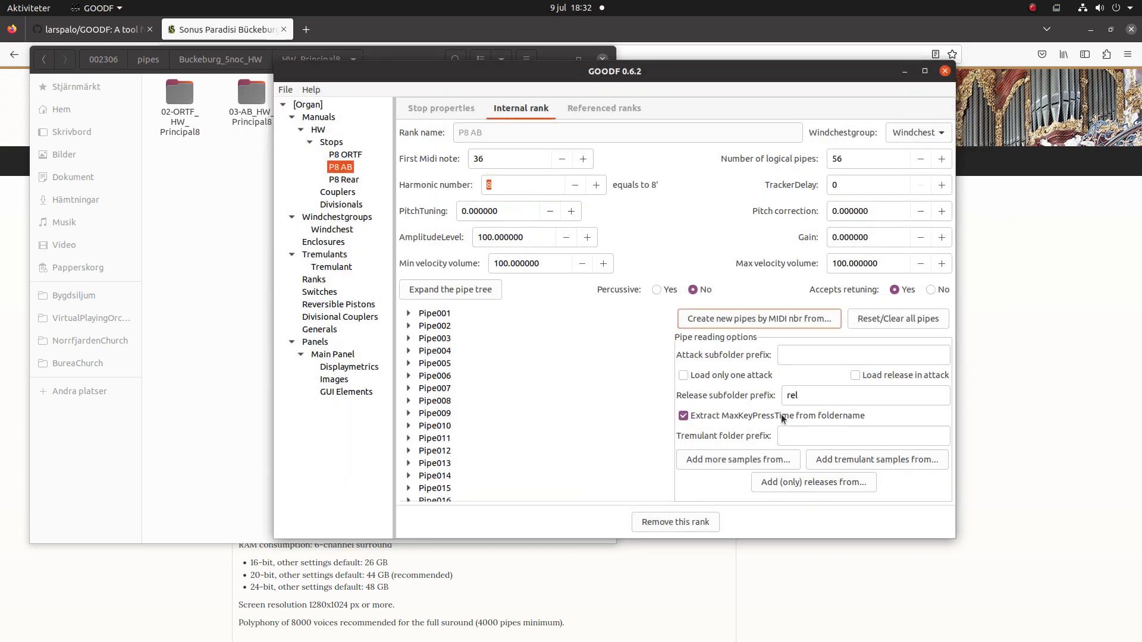
Add P8 AB tremulant samples from 03-AB_HW_Principal8_tr, then show P8 Rear's internal rank.
left_click(887, 463)
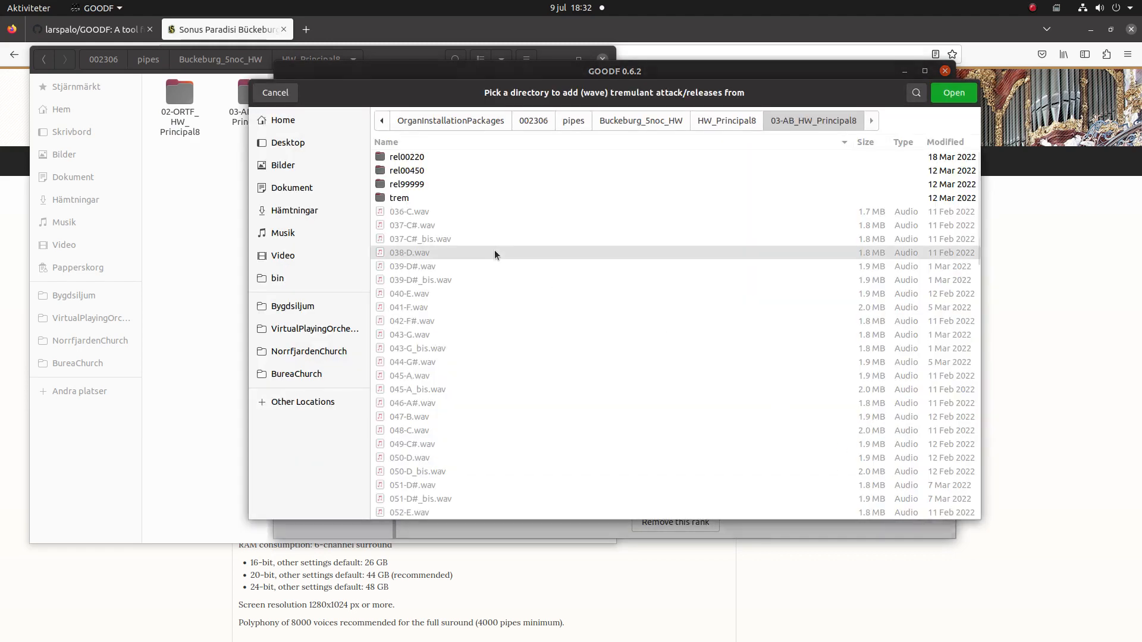
left_click(570, 121)
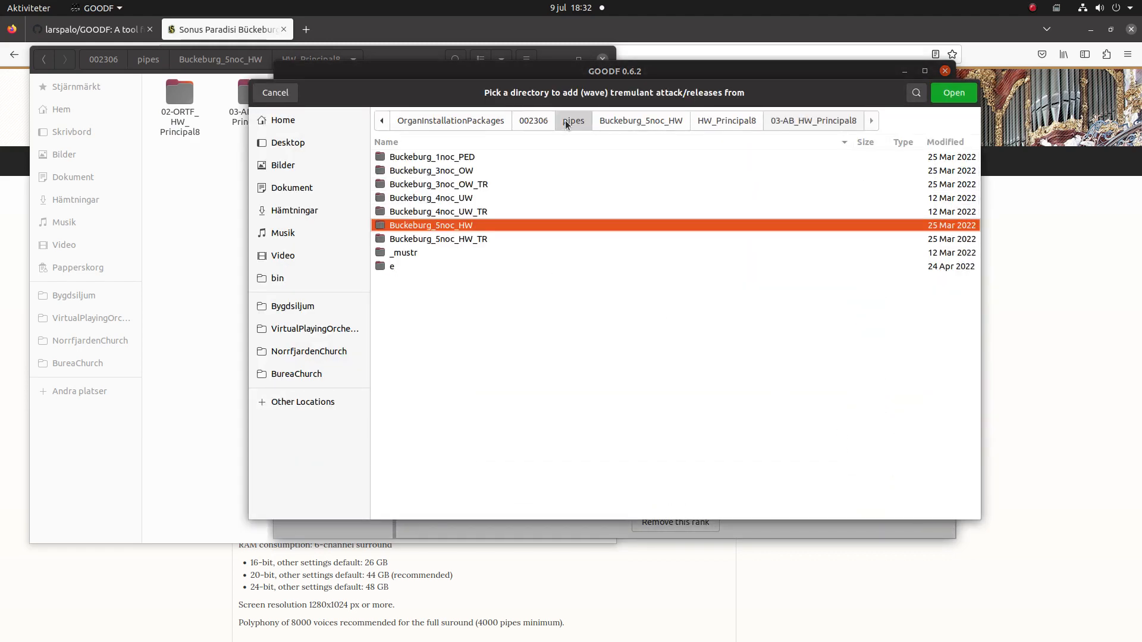
double_click(448, 239)
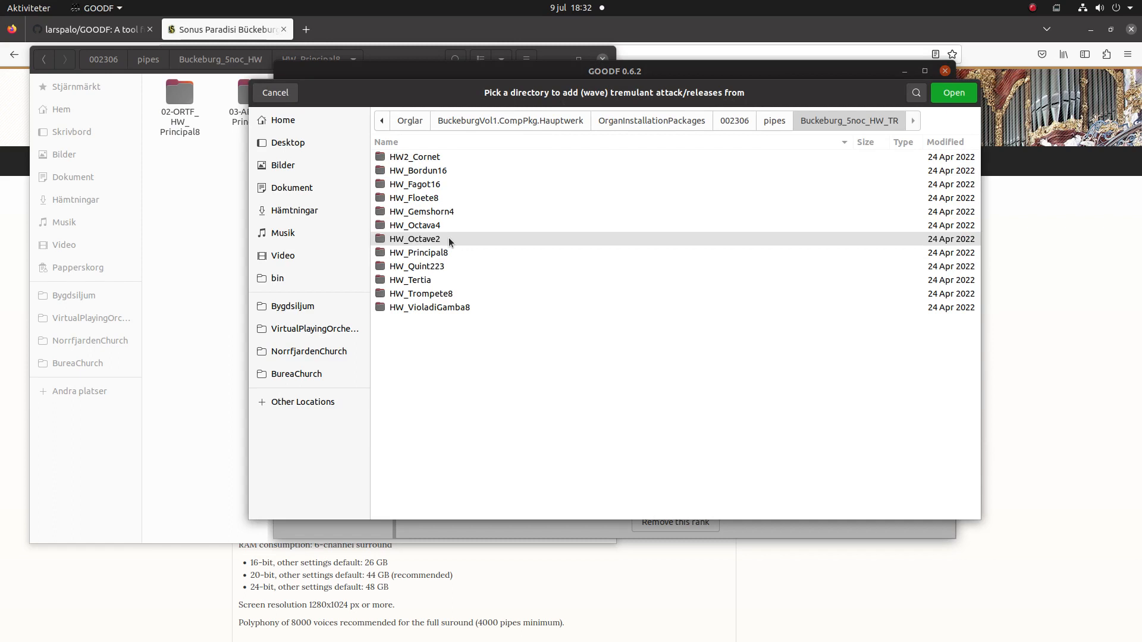
double_click(422, 254)
double_click(438, 171)
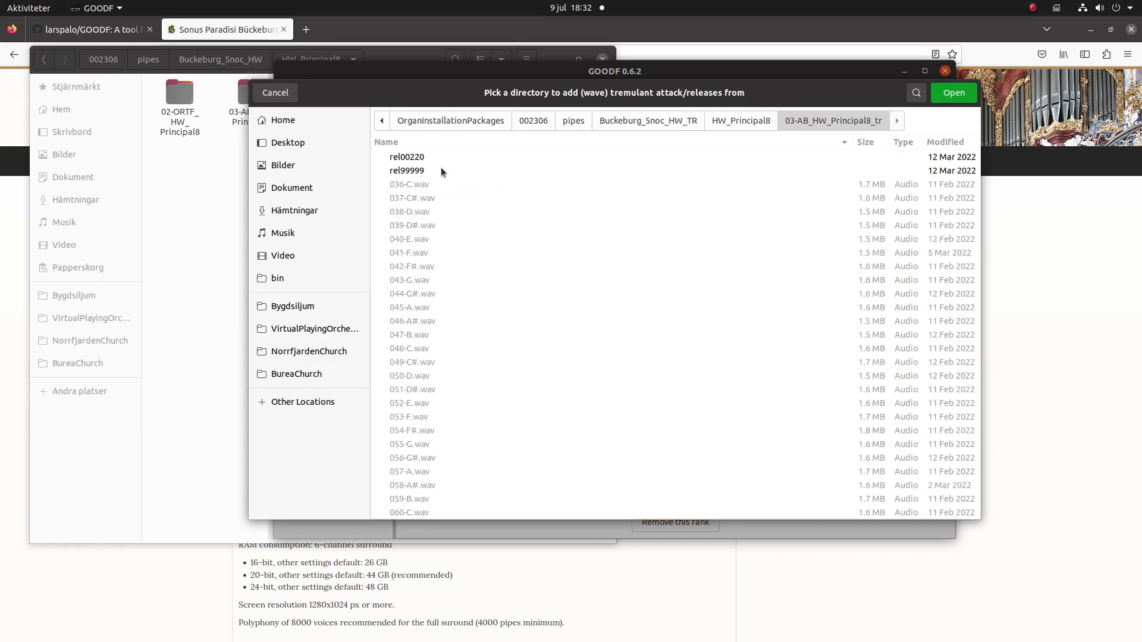
left_click(952, 94)
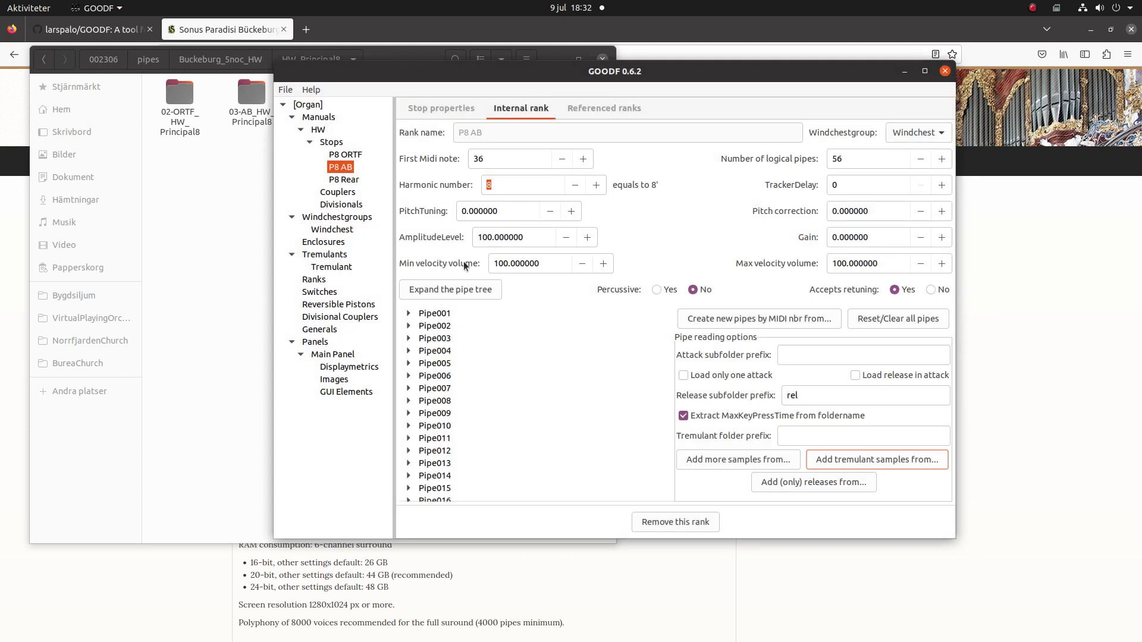
left_click(438, 290)
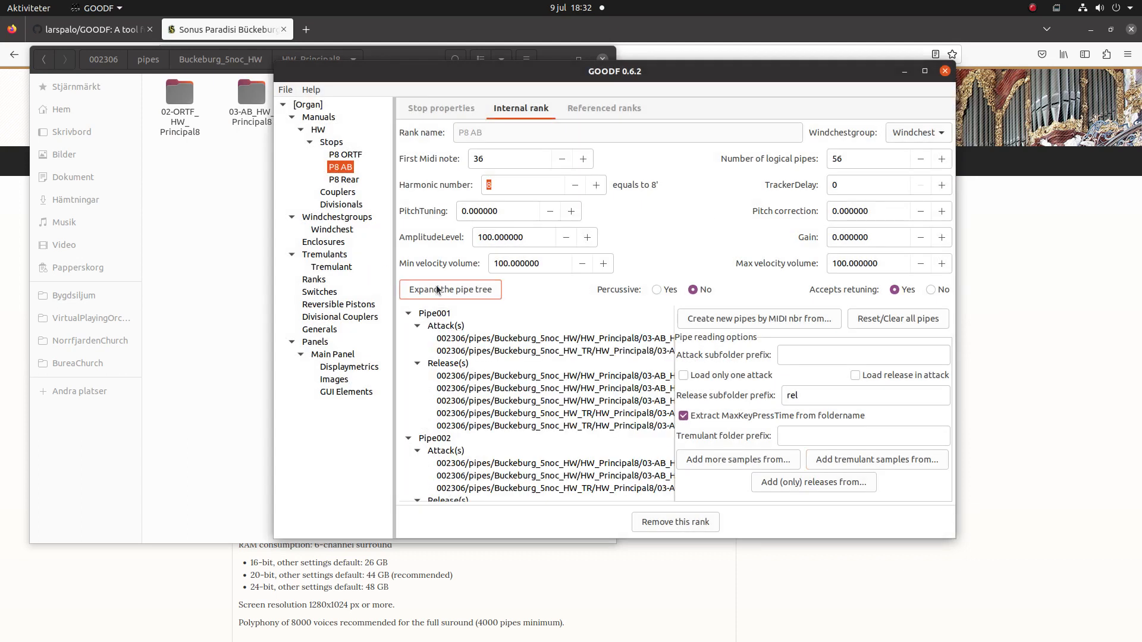
left_click(345, 180)
left_click(521, 108)
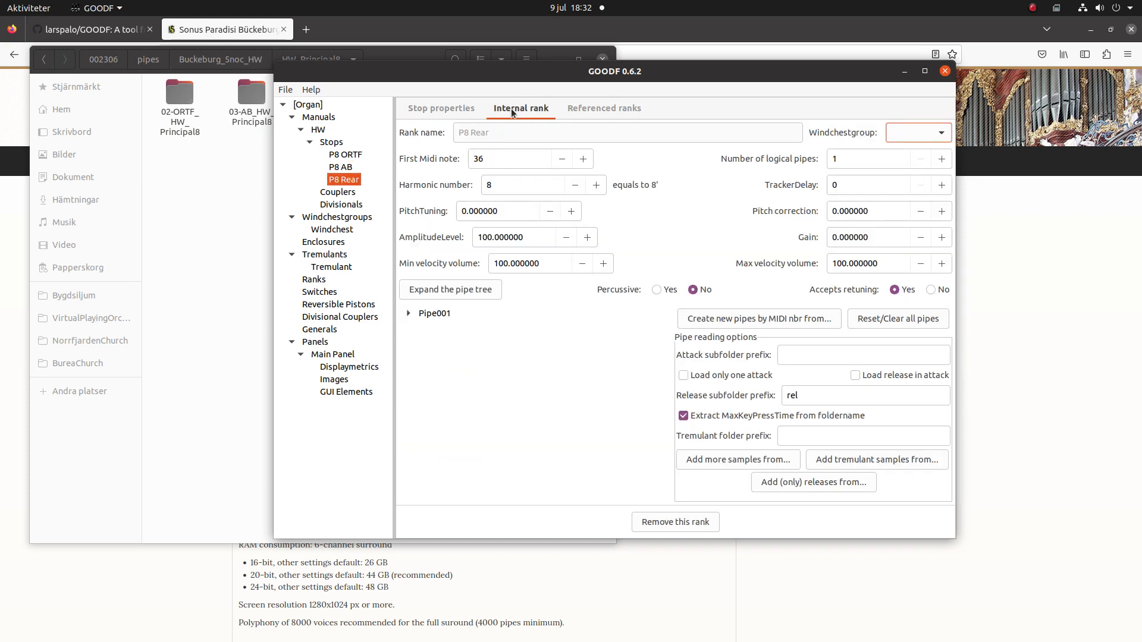
Assign P8 Rear's rank to the Windchest group with 56 logical pipes.
left_click(901, 134)
left_click(900, 135)
double_click(869, 155)
type("56")
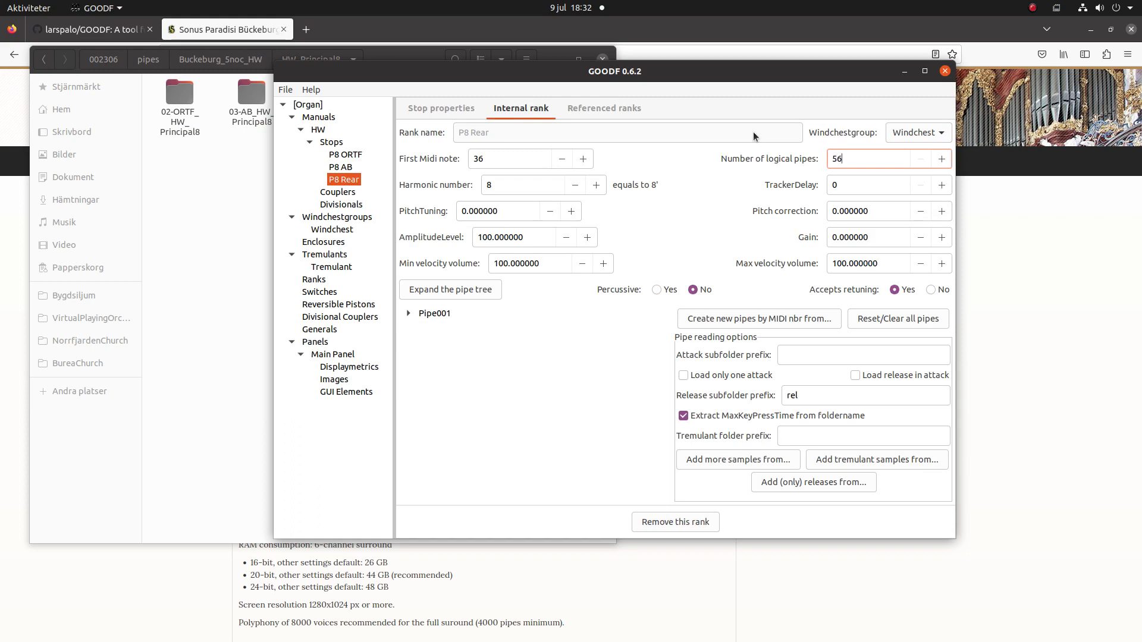
key("Tab")
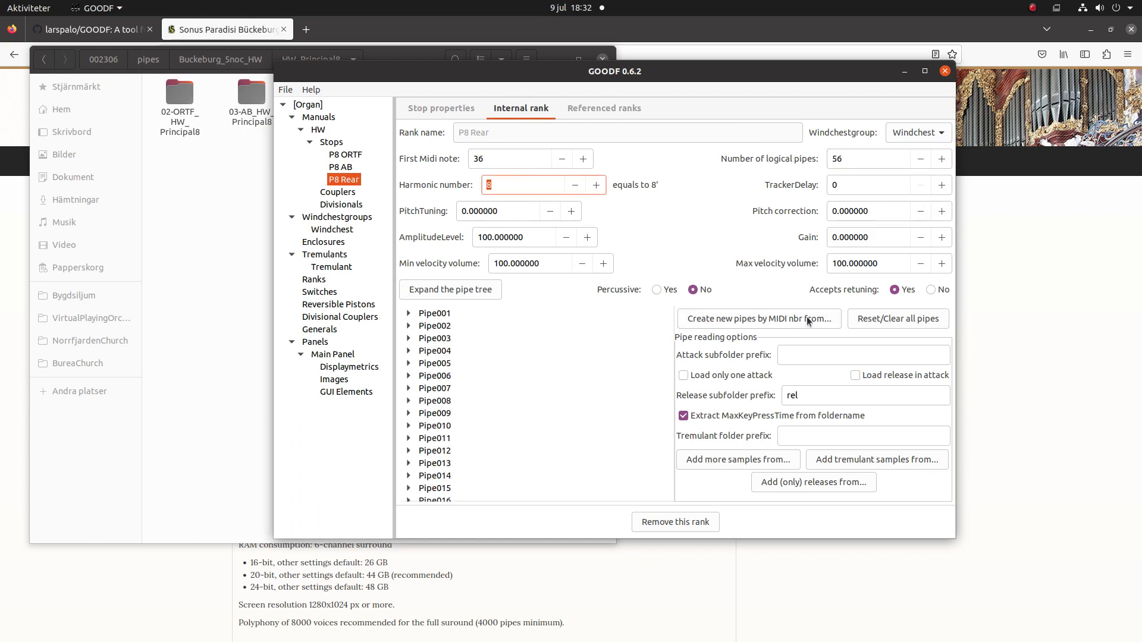
Create P8 Rear's pipes from the 05-ReaFar_HW_Principal8 sample folder.
left_click(806, 319)
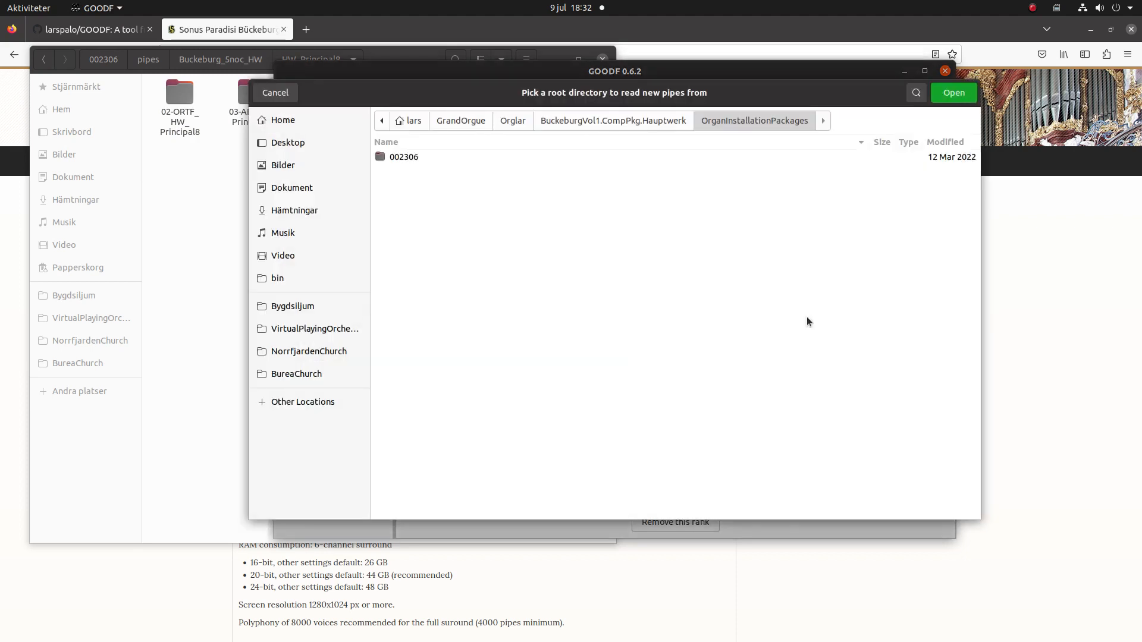
double_click(420, 157)
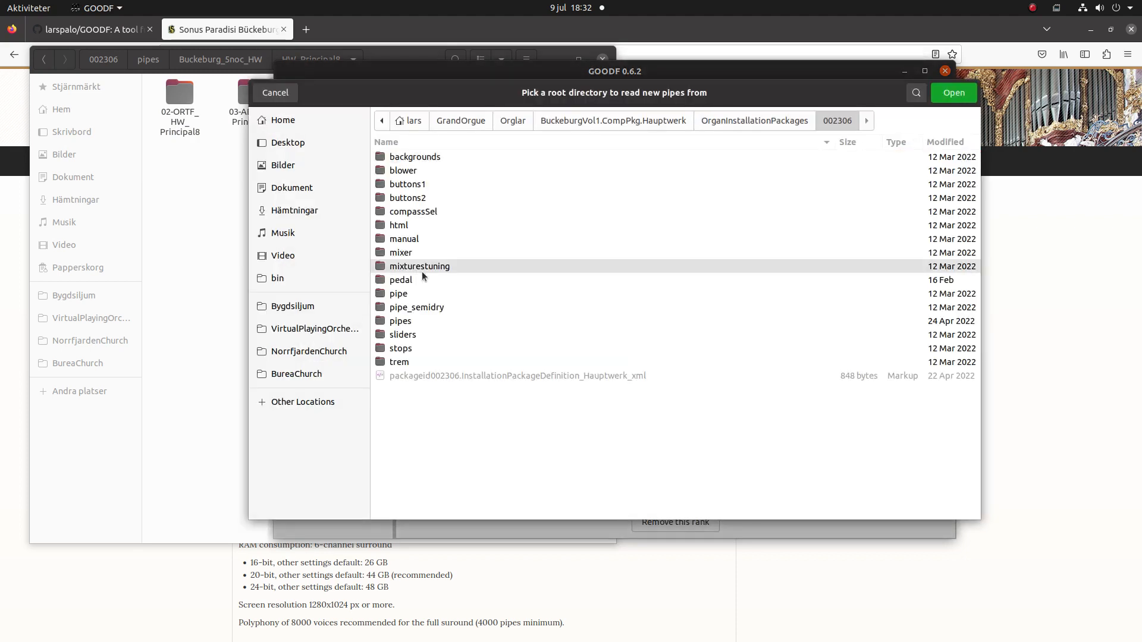
double_click(402, 321)
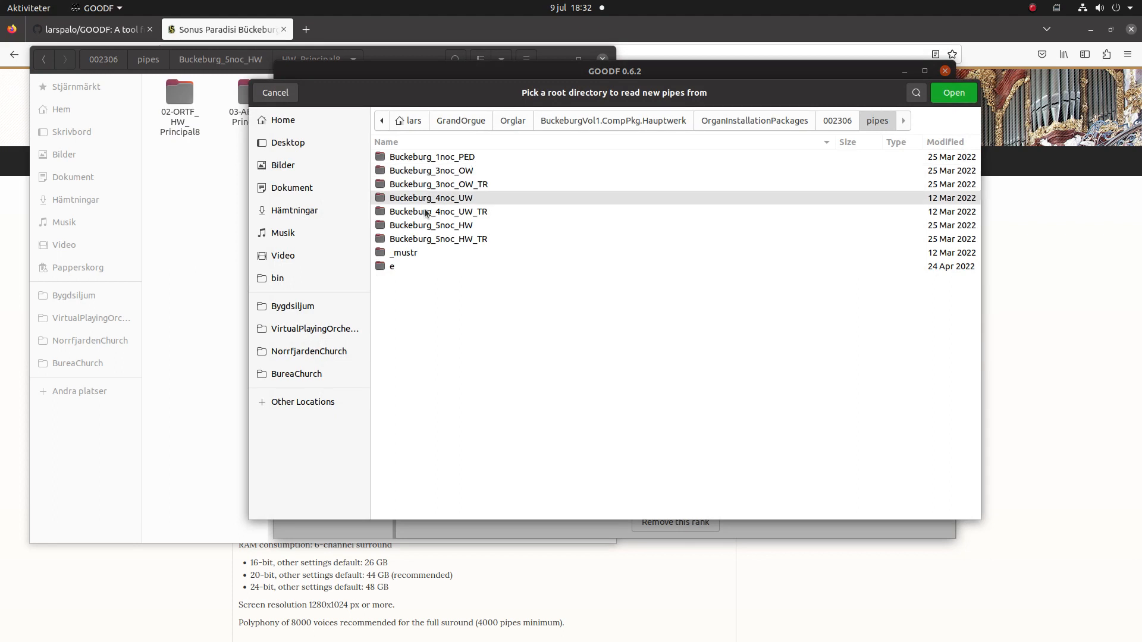
double_click(422, 226)
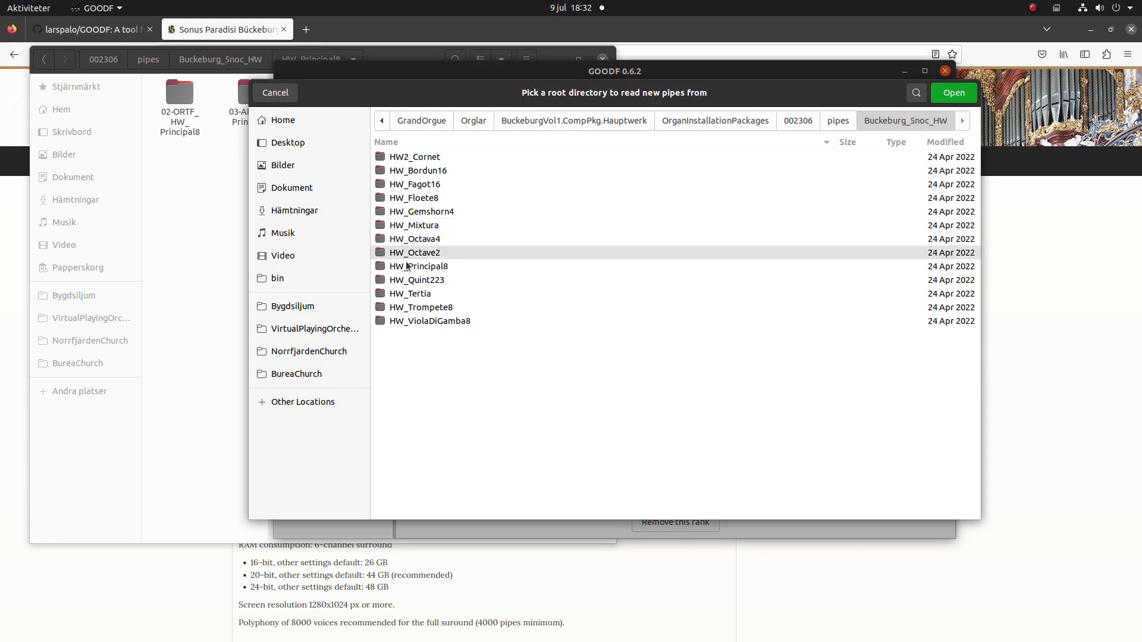
double_click(404, 267)
double_click(434, 184)
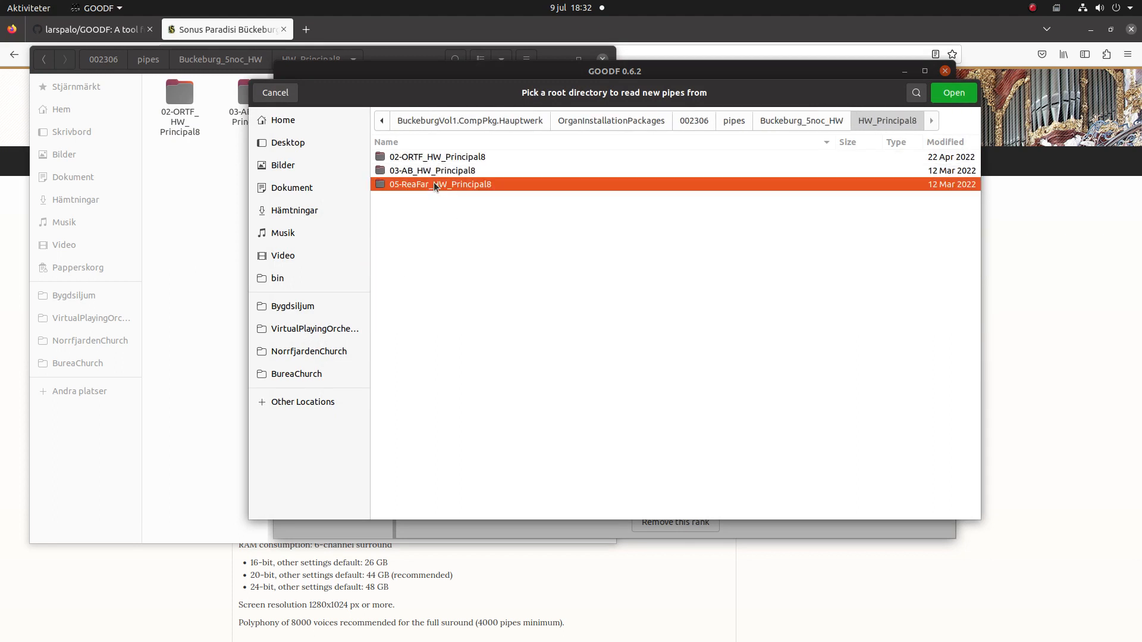
left_click(952, 94)
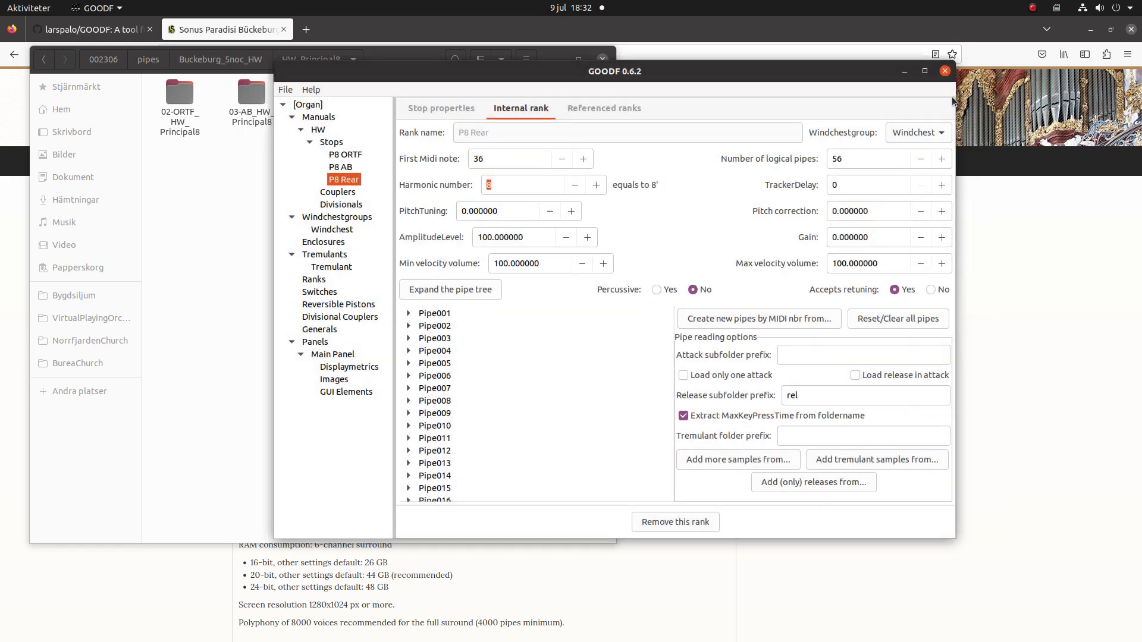
Add tremulant samples to P8 Rear's rank from Buckeburg_5noc_HW_TR/HW_Principal8/05-ReaFar_HW_Principal8_tr.
left_click(868, 459)
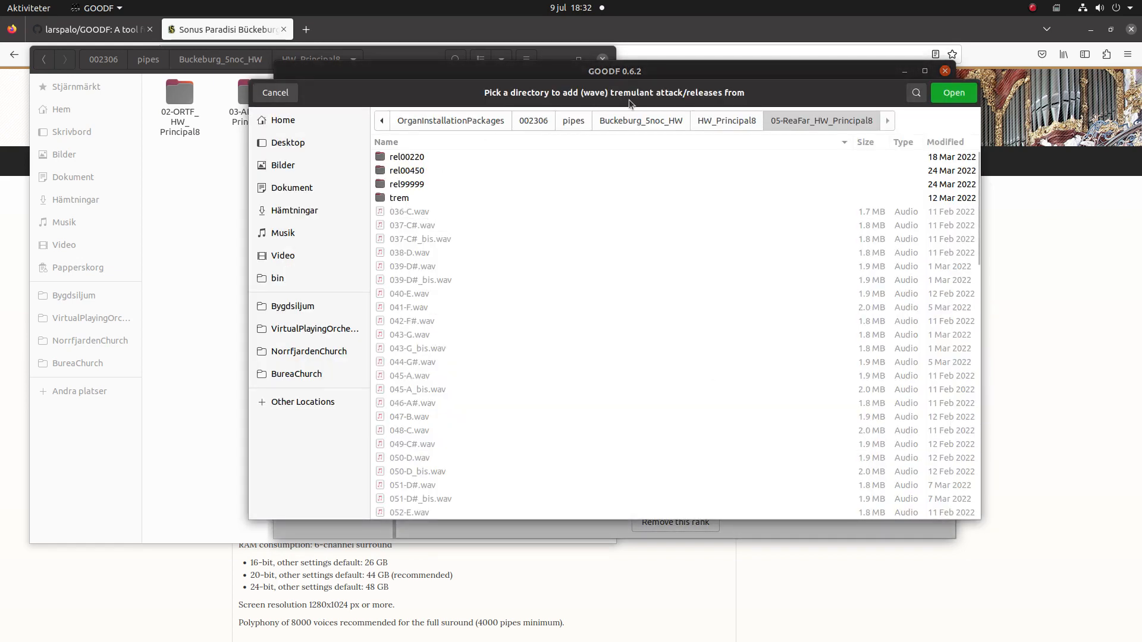
left_click(564, 122)
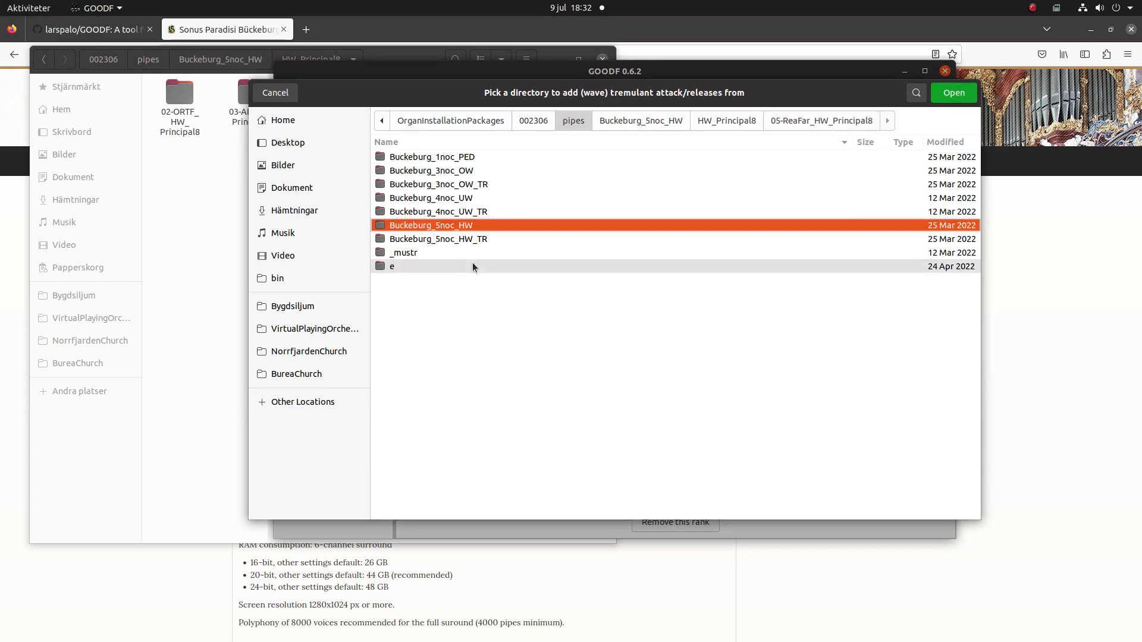
double_click(469, 239)
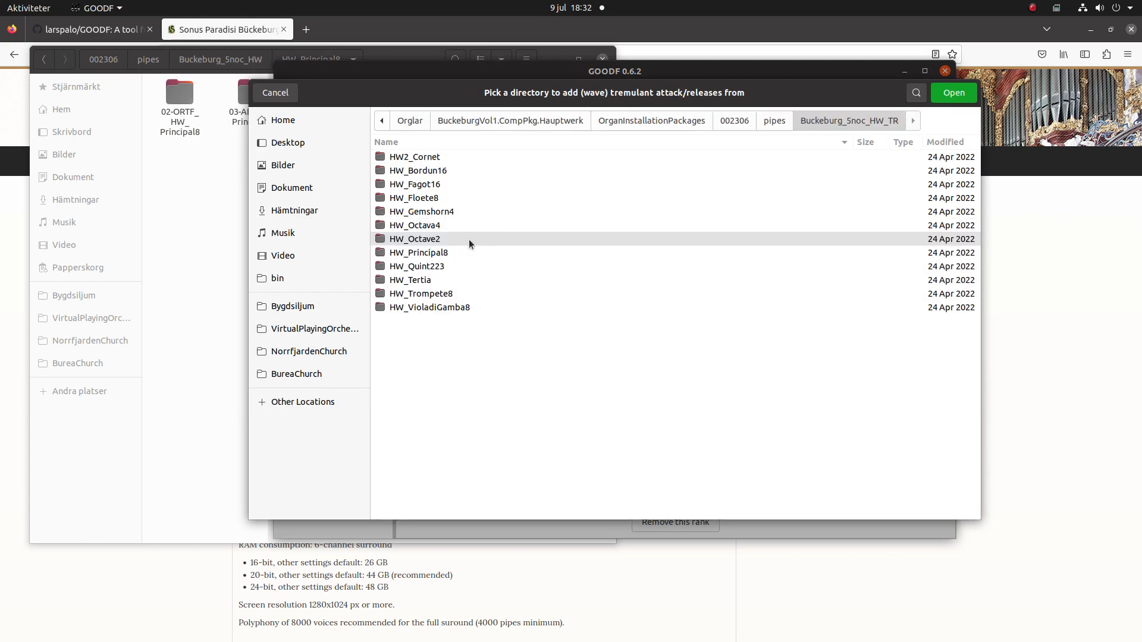
double_click(412, 252)
double_click(426, 183)
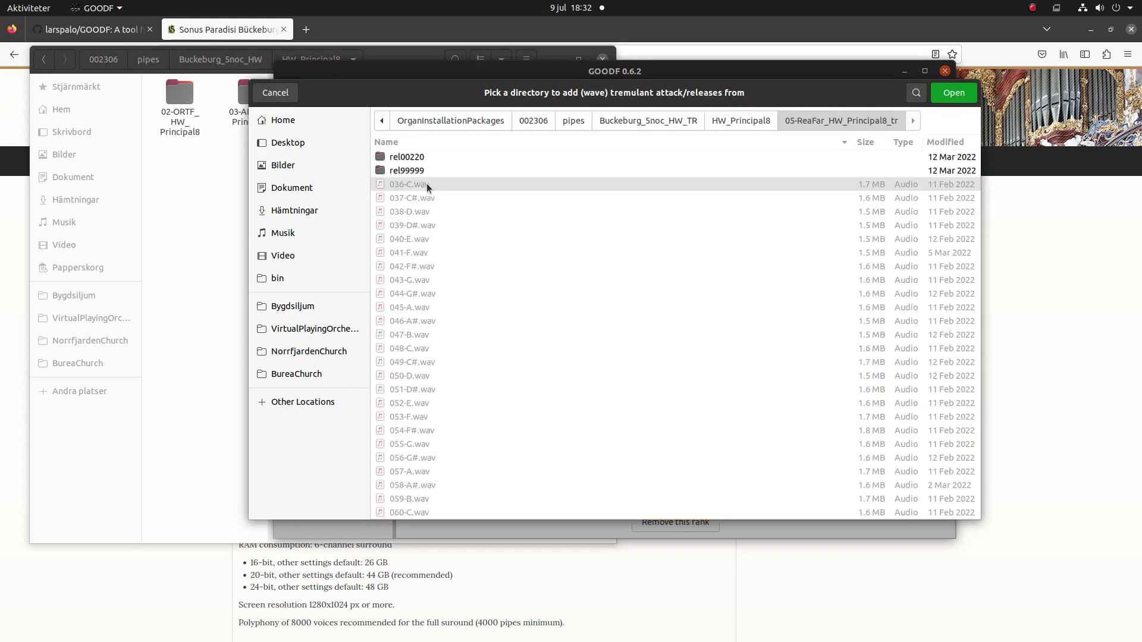
left_click(957, 98)
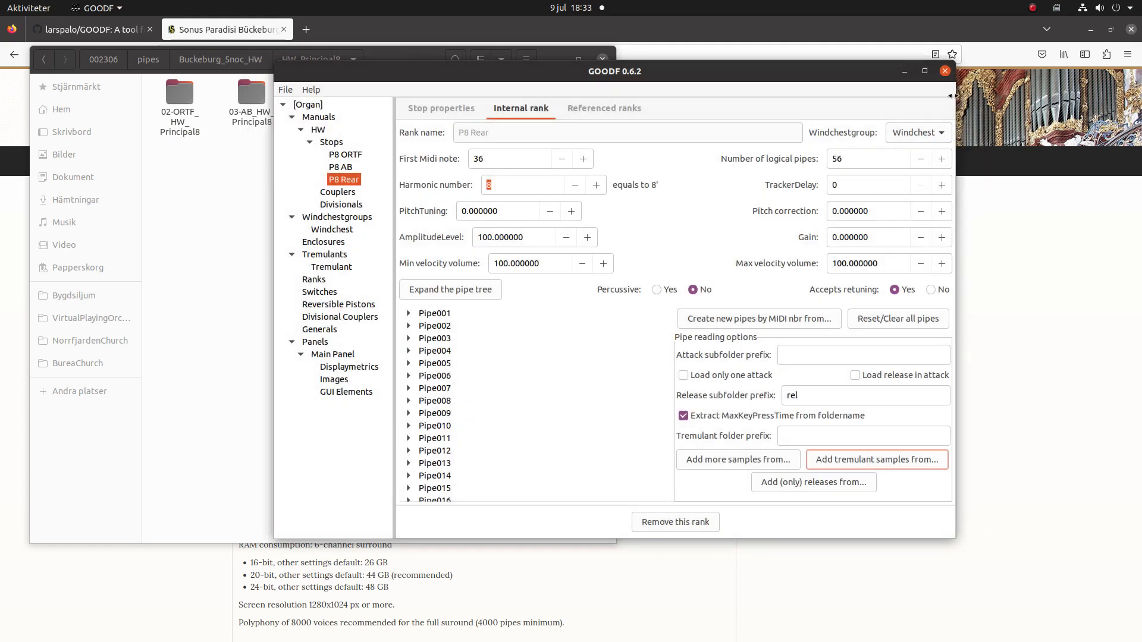
Expand P8 Rear's pipes to check their attack and release sample paths, then select Main Panel.
left_click(420, 289)
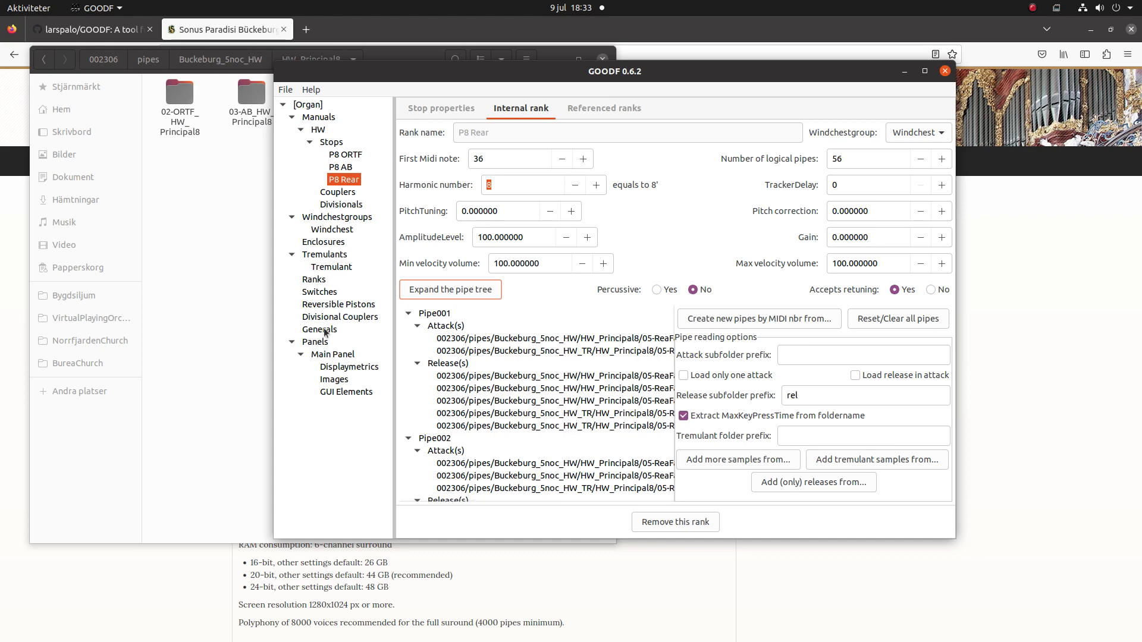
left_click(321, 356)
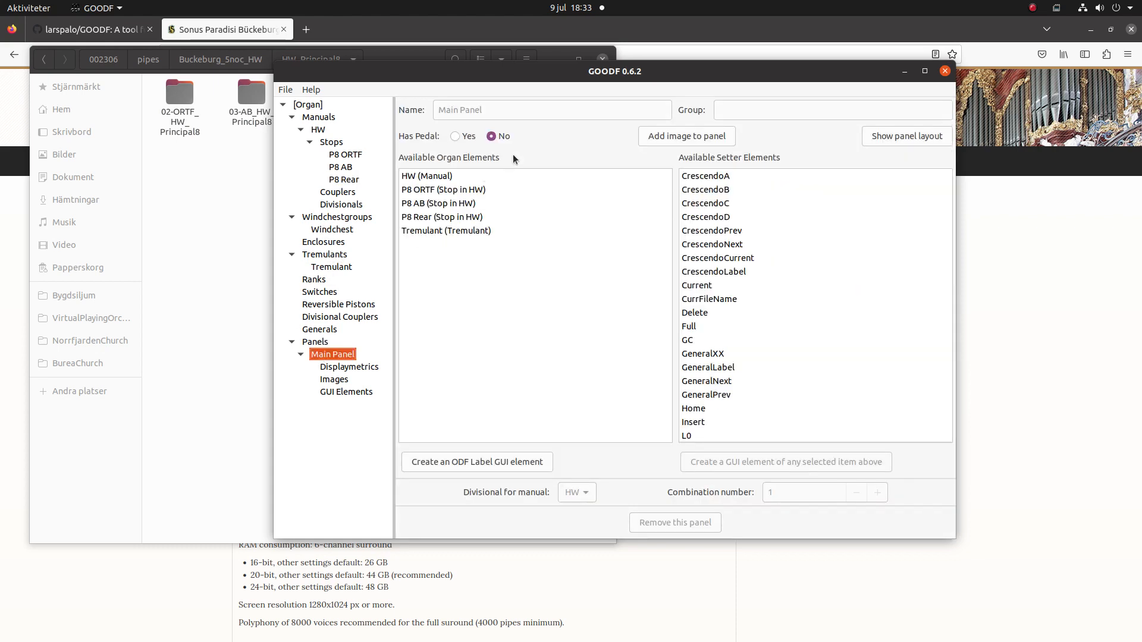
Set Main Panel display metrics to drawstop background 15, console background 16 and 3 drawstop rows.
left_click(325, 369)
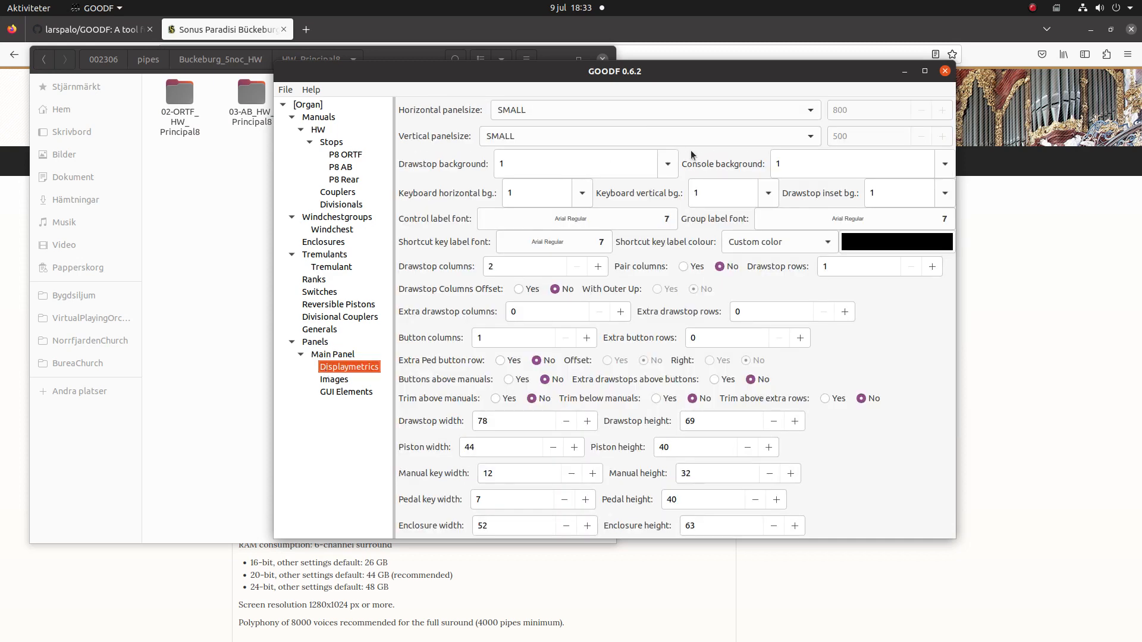
left_click(668, 164)
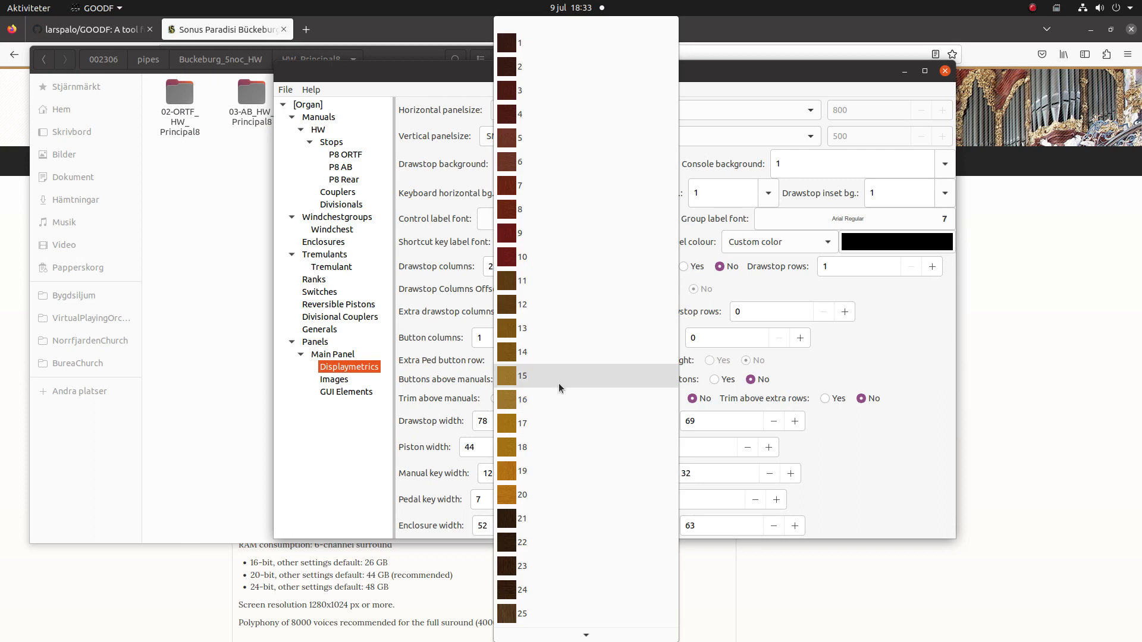
left_click(558, 379)
left_click(940, 173)
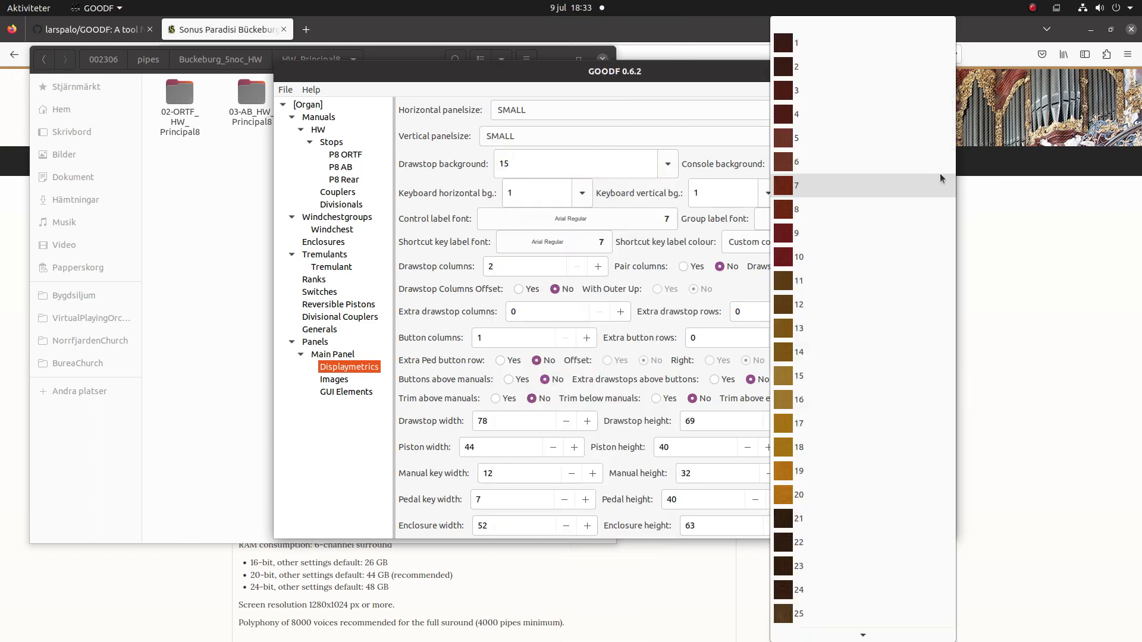
left_click(793, 395)
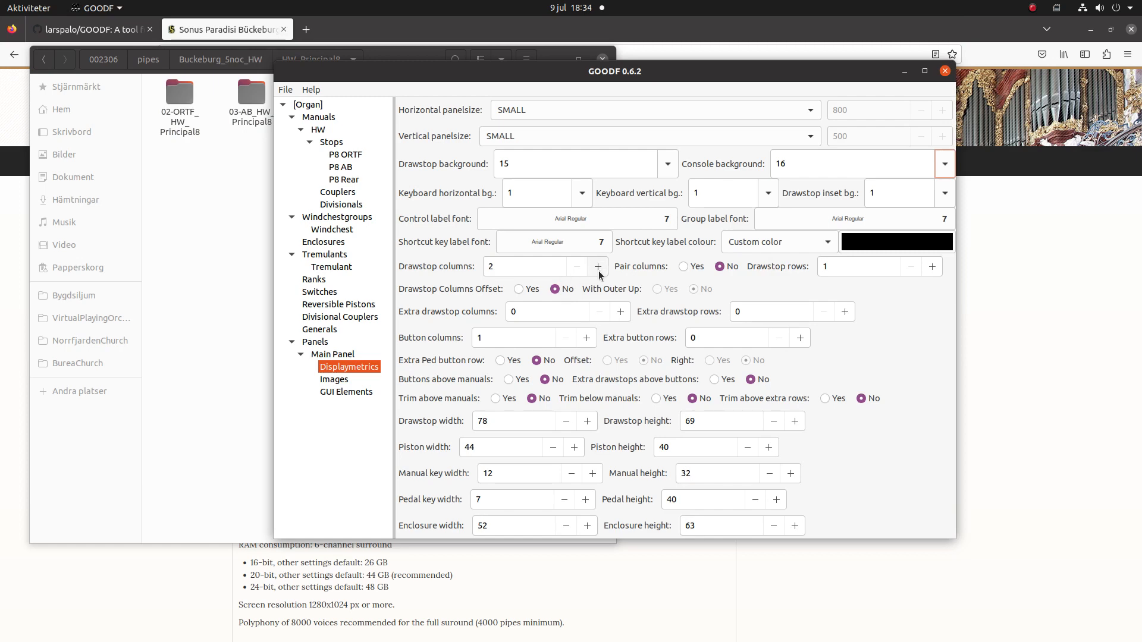
left_click(932, 267)
left_click(932, 267)
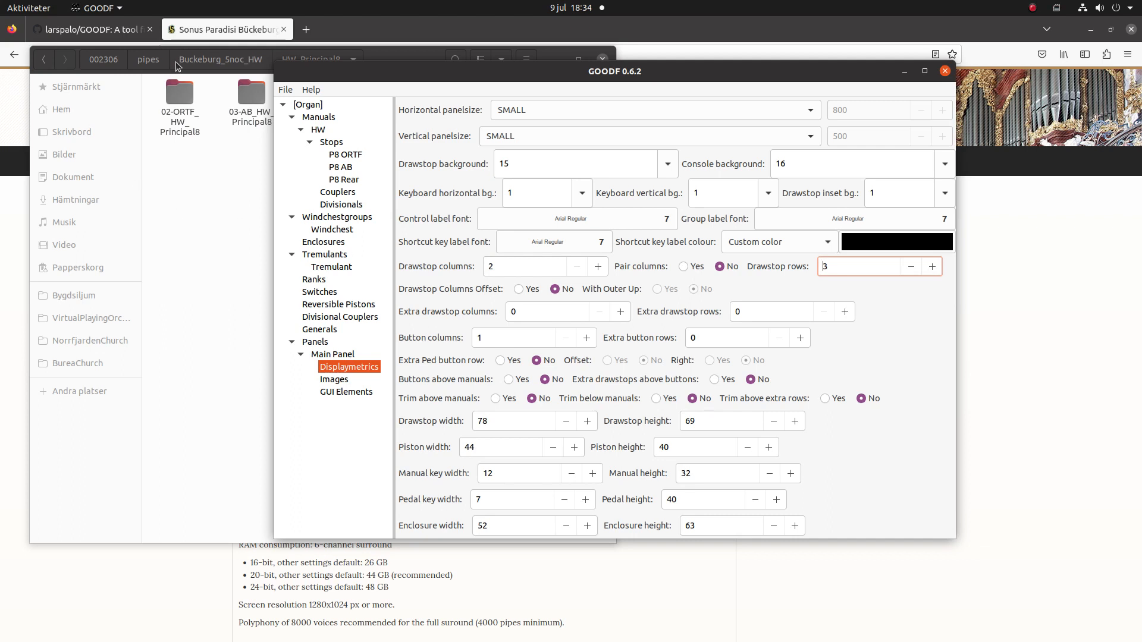
left_click(329, 355)
left_click(464, 176)
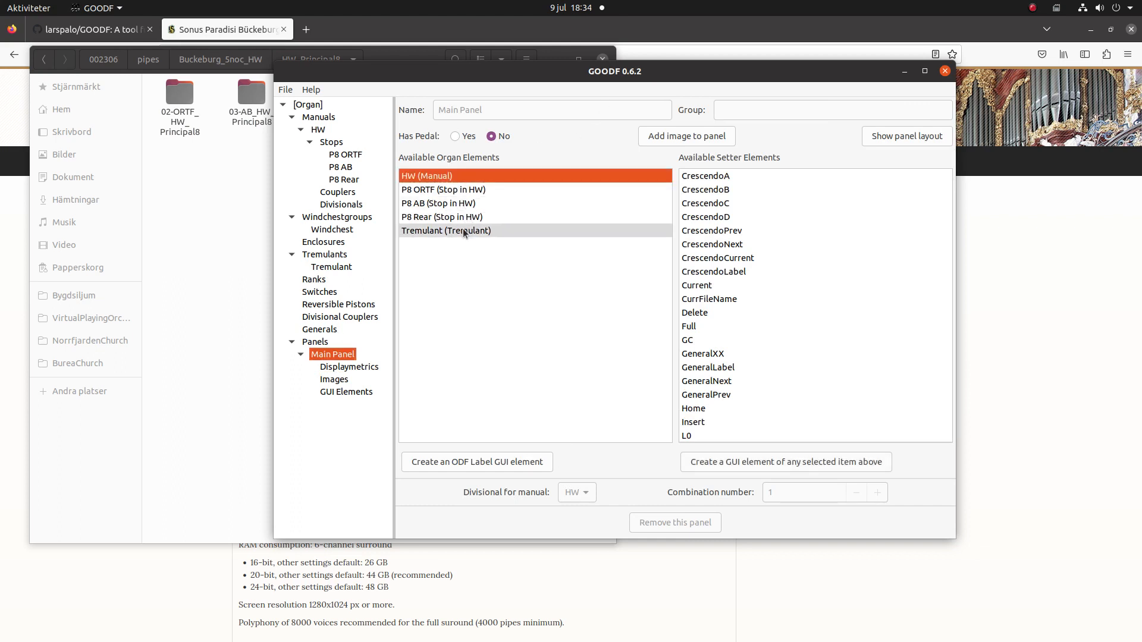
Create Main Panel GUI elements for HW, the three P8 stops and the Tremulant.
left_click(462, 230, "shift")
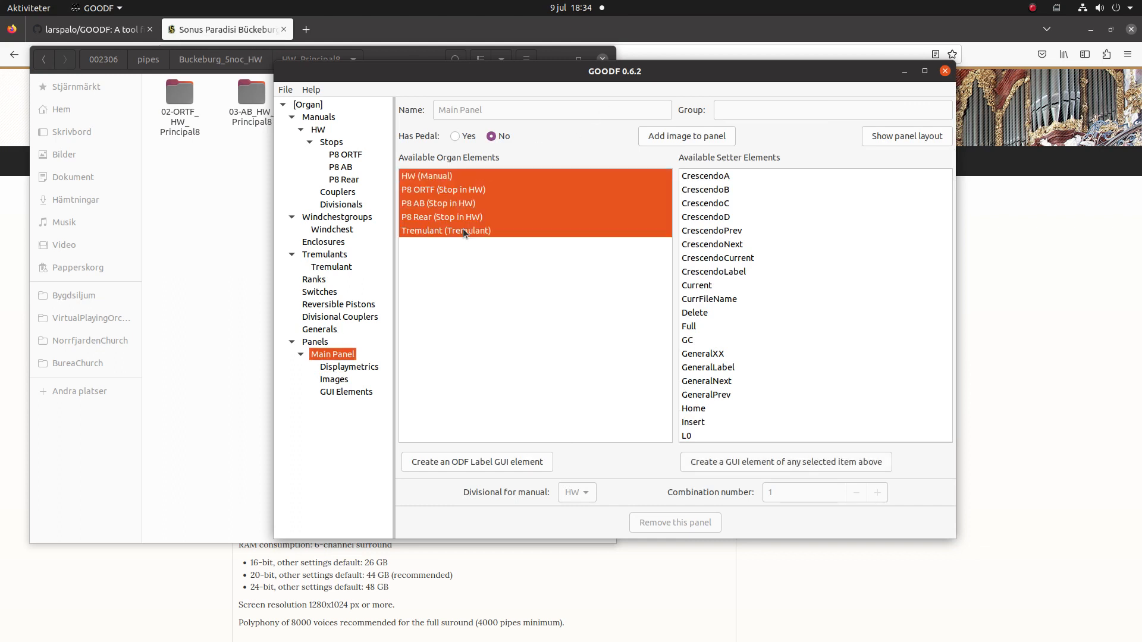
left_click(741, 458)
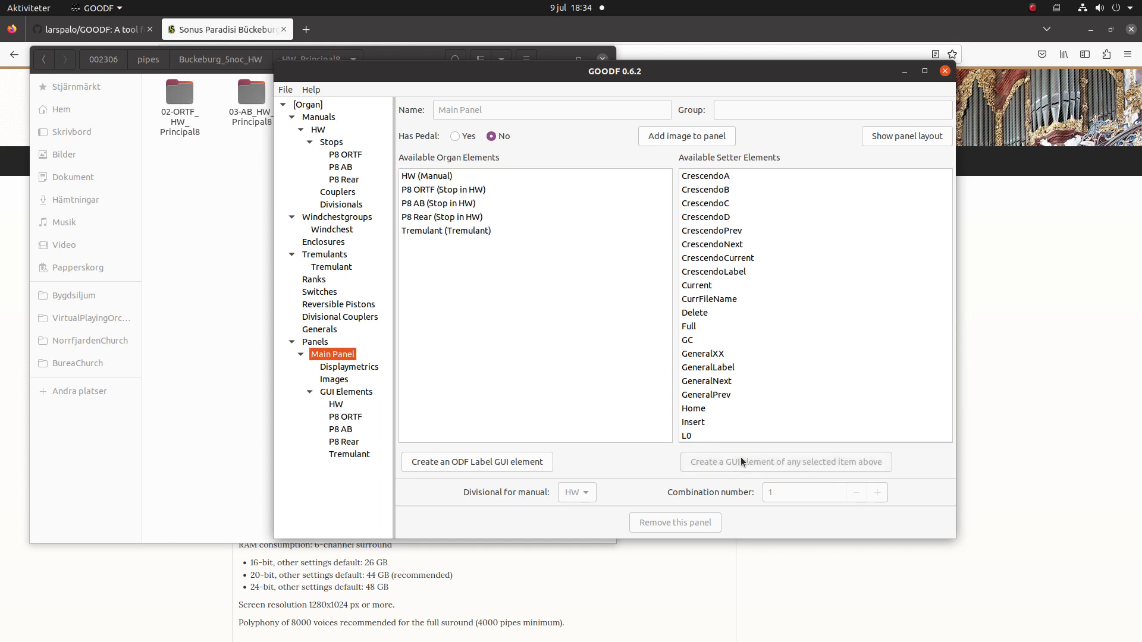
left_click(342, 417)
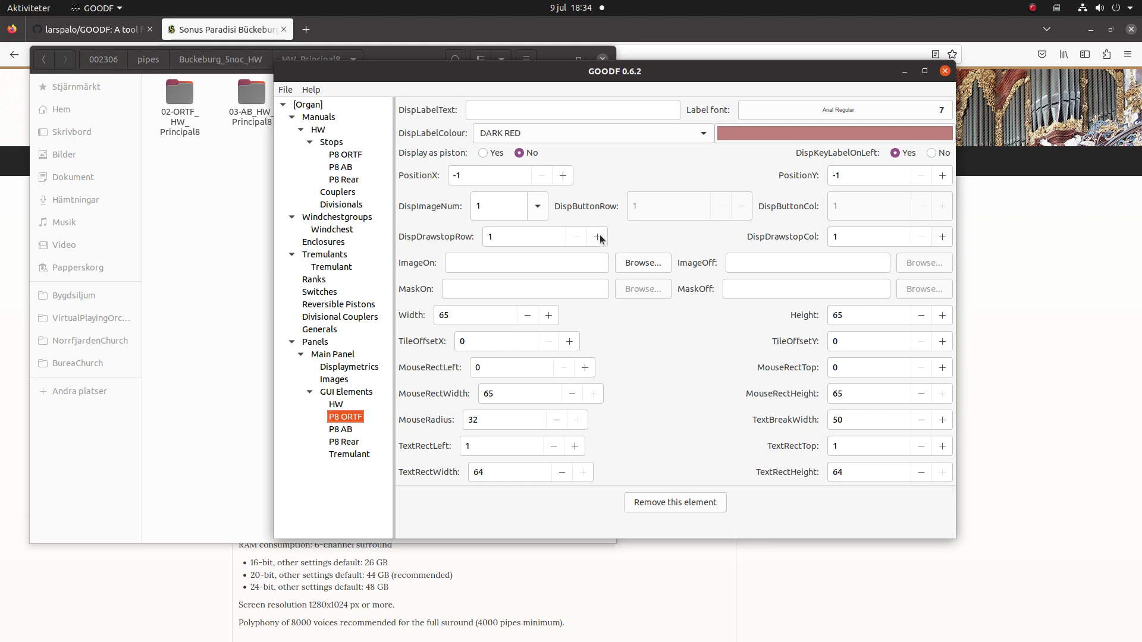
left_click(362, 431)
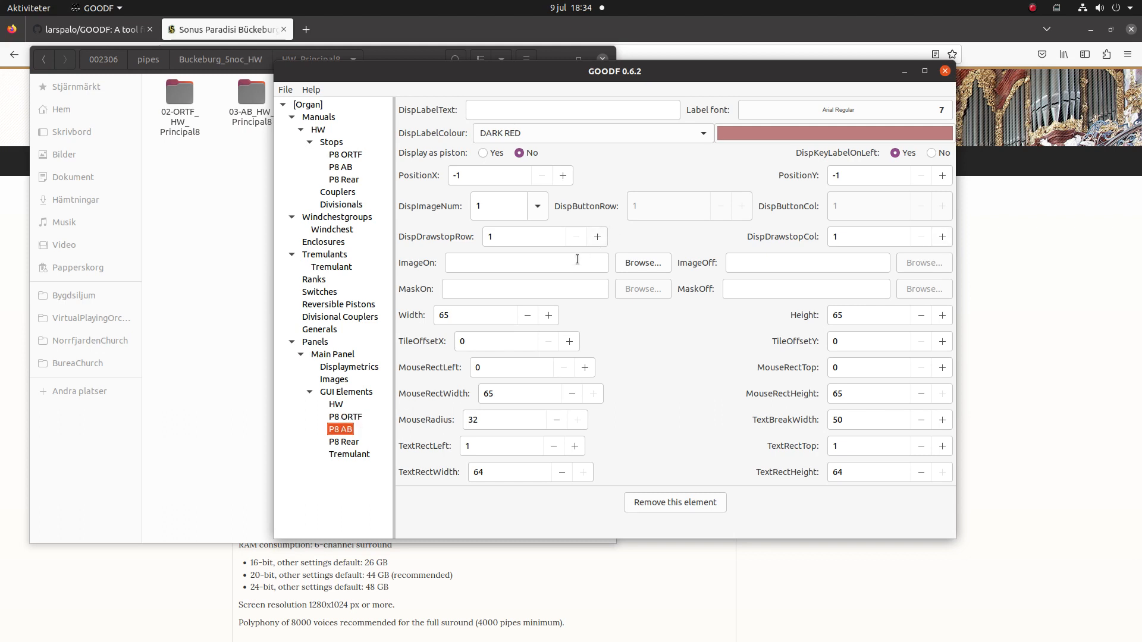
Place P8 Rear in drawstop row 2 and Tremulant in column 2, then preview the layout.
left_click(344, 443)
left_click(598, 237)
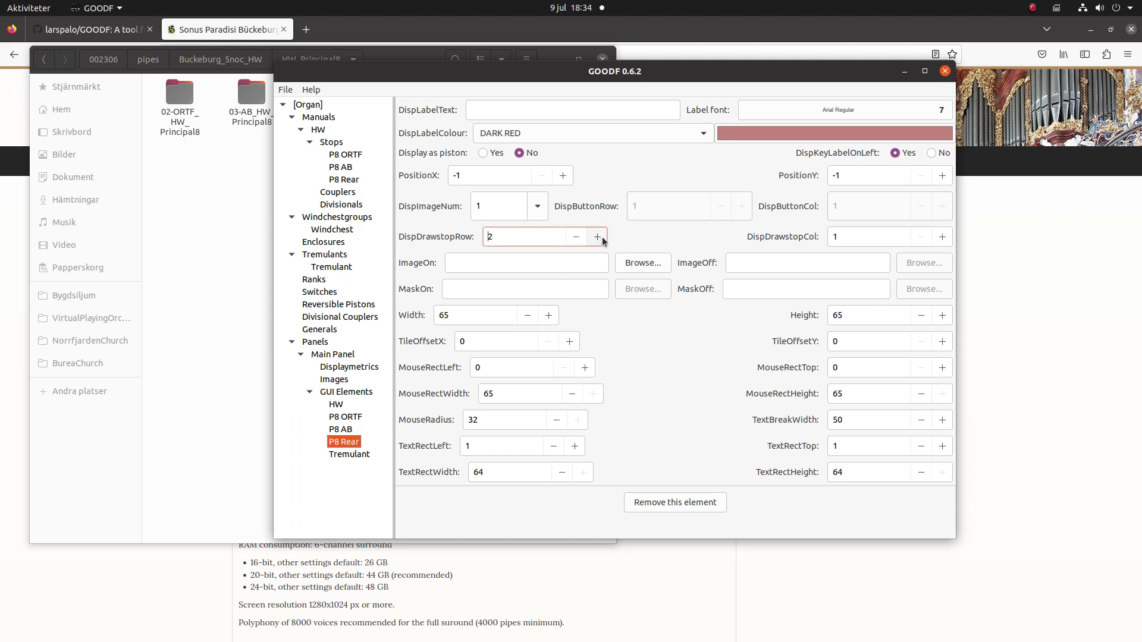
left_click(352, 456)
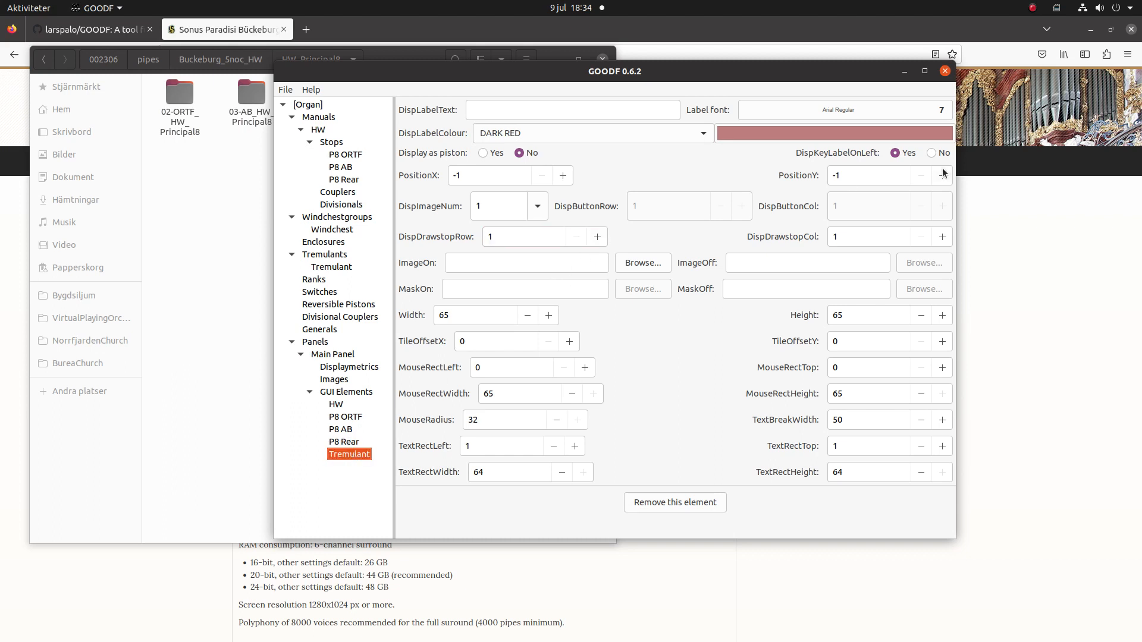
left_click(940, 236)
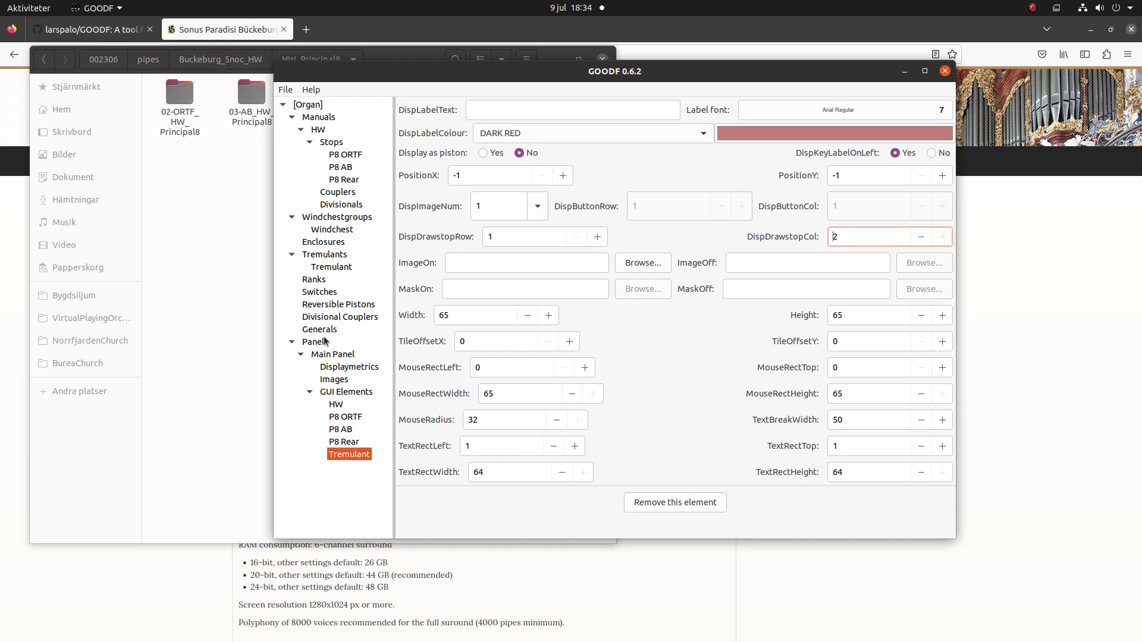
left_click(330, 357)
left_click(887, 145)
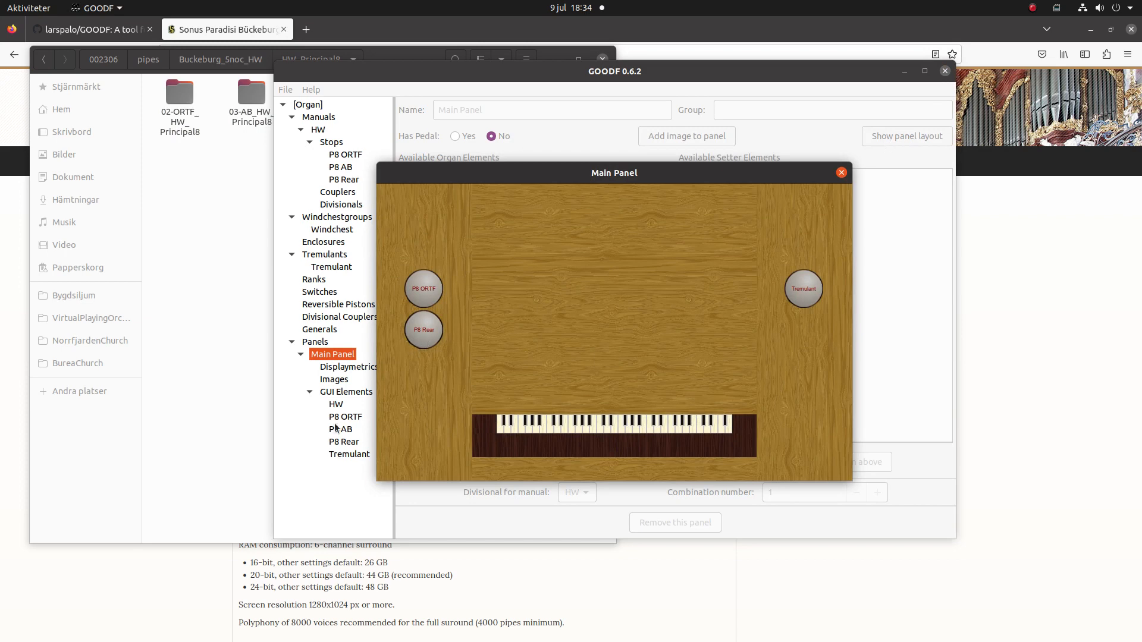
Raise P8 Rear to drawstop row 3 so all three P8 stops stack, then close the preview.
left_click_drag(544, 172, 810, 160)
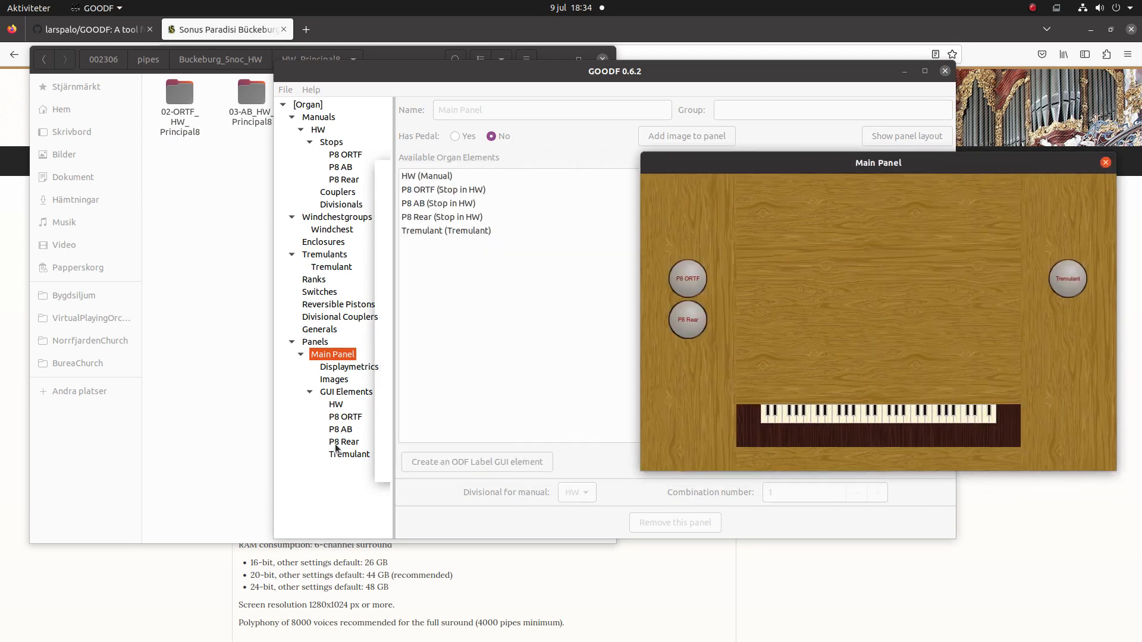
left_click(330, 432)
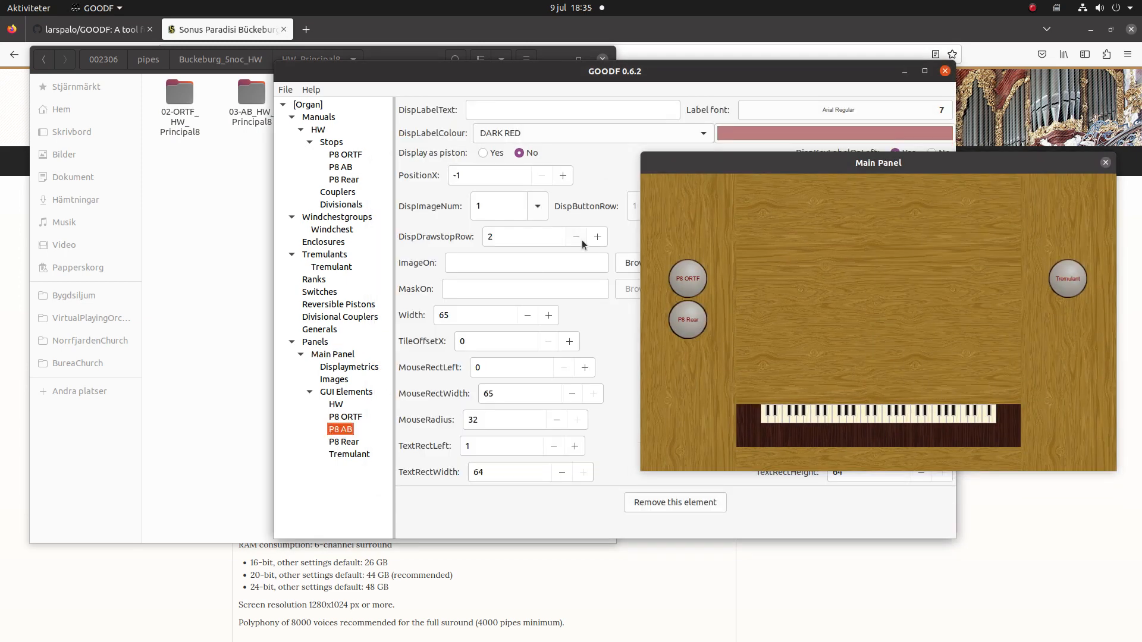
left_click(342, 443)
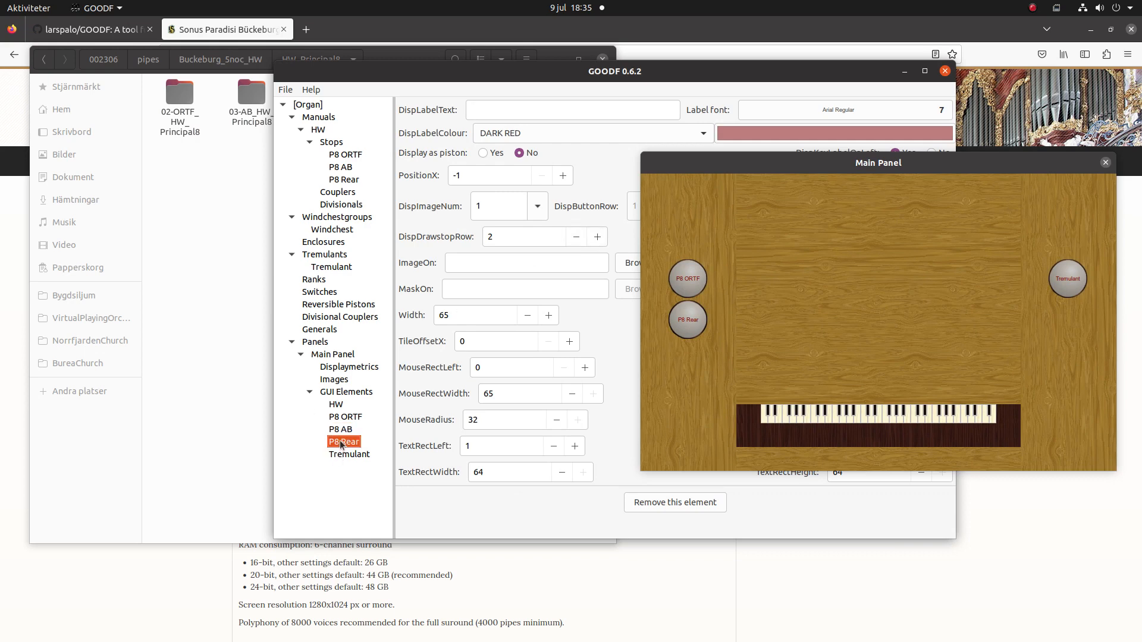
left_click(602, 241)
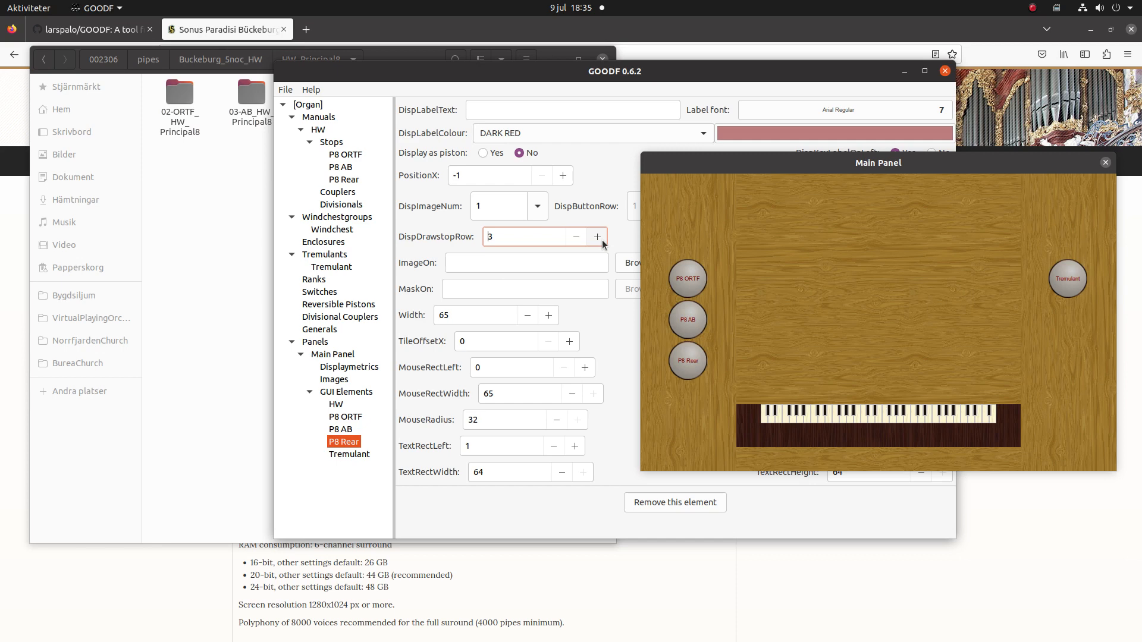
left_click(1106, 164)
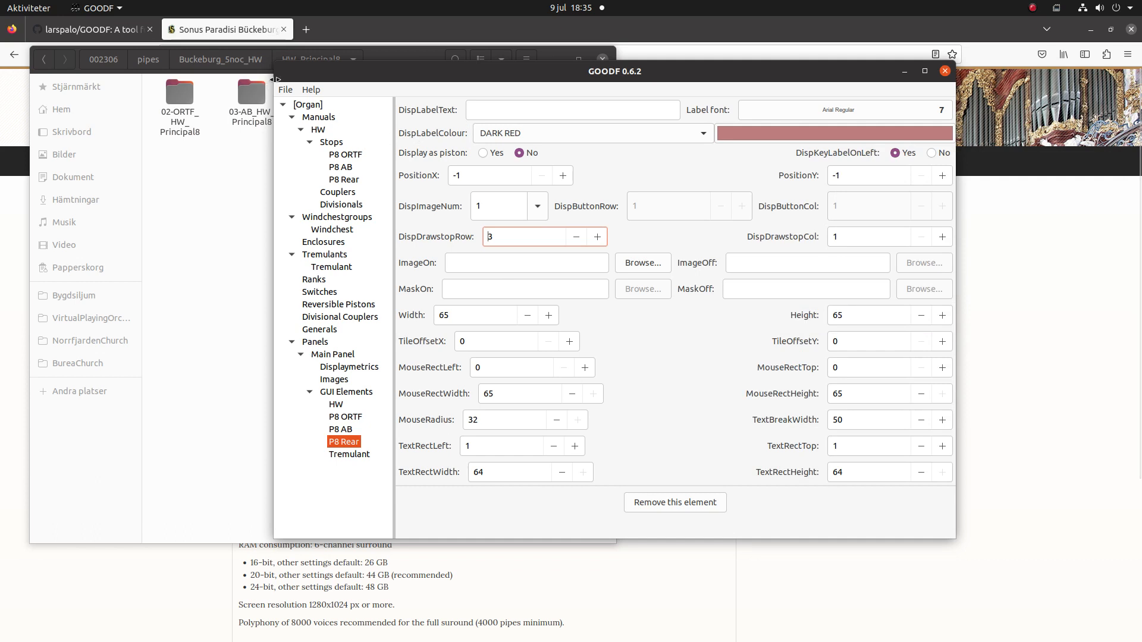
Write the organ definition file BuckeburgTest.organ and switch to GrandOrgue.
left_click(285, 90)
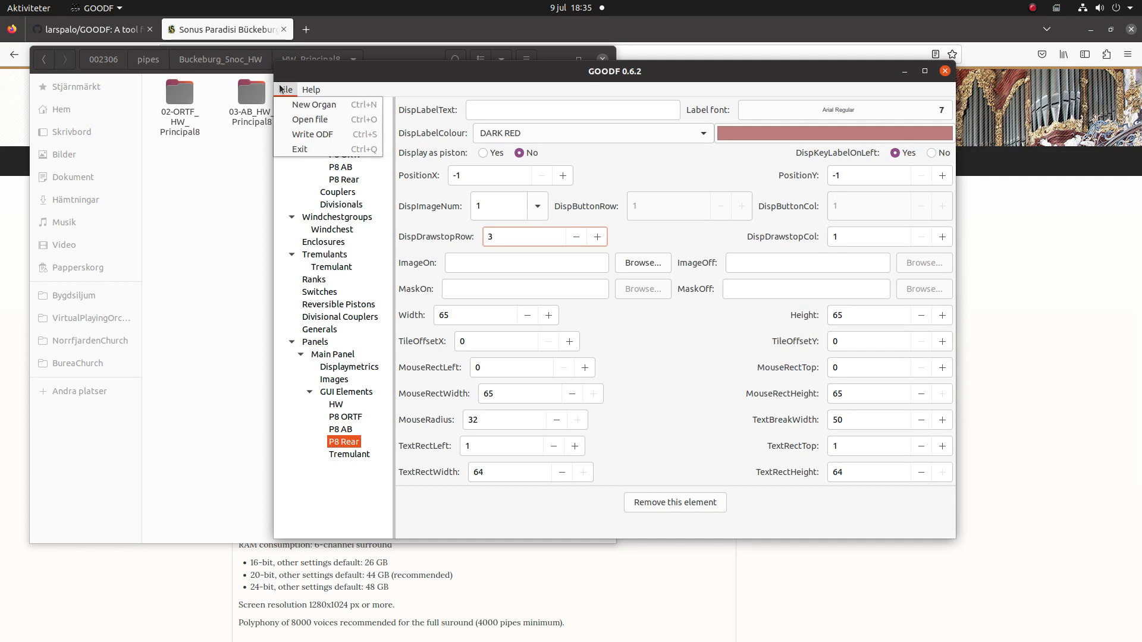
left_click(315, 137)
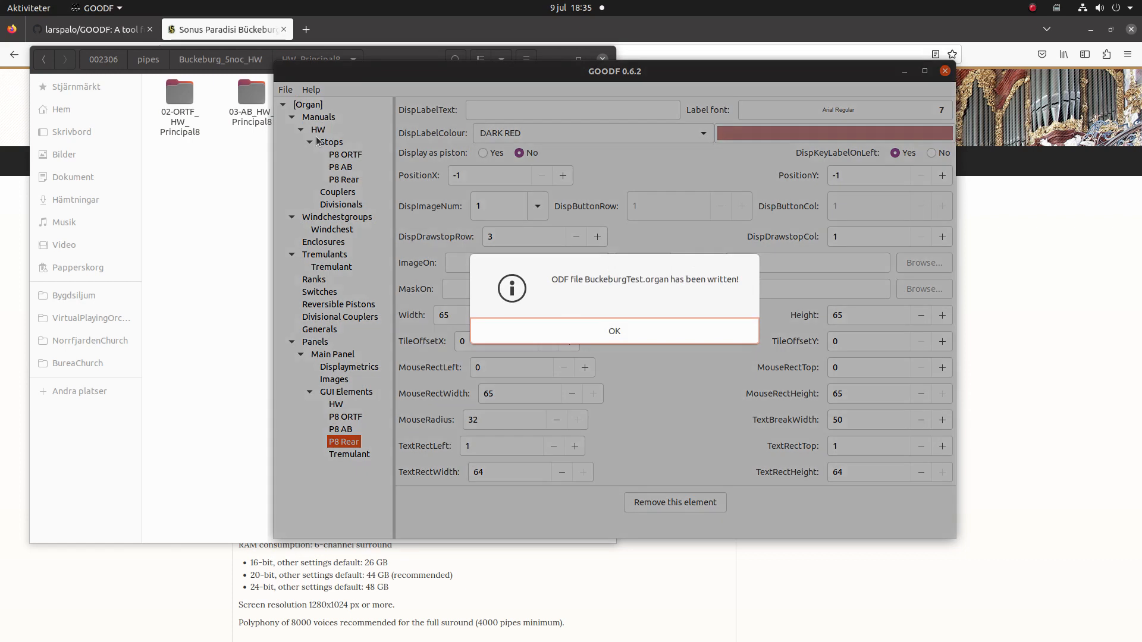
left_click(641, 327)
mouse_move(12, 365)
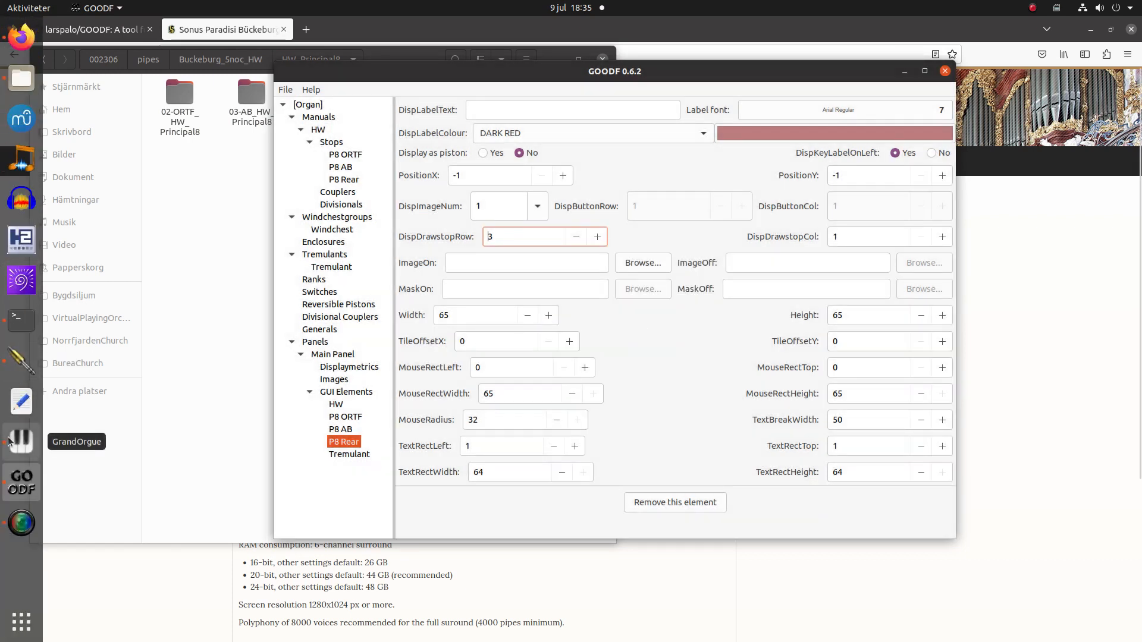
left_click(15, 457)
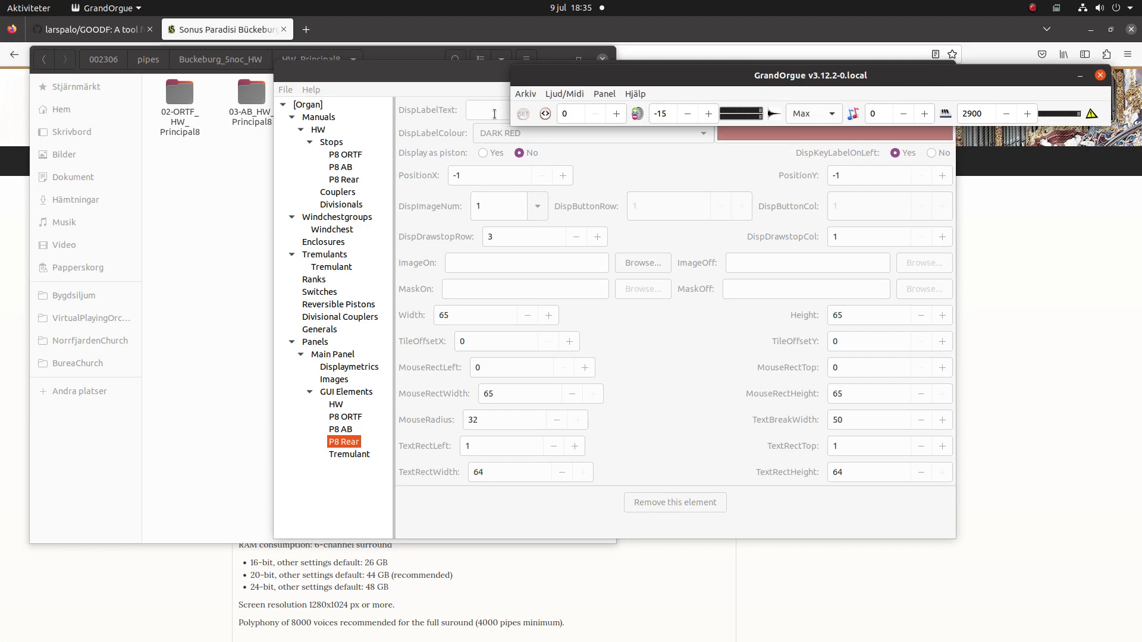
Open BuckeburgTest.organ from BuckeburgVol1.CompPkg.Hauptwerk/OrganInstallationPackages in GrandOrgue.
left_click(525, 94)
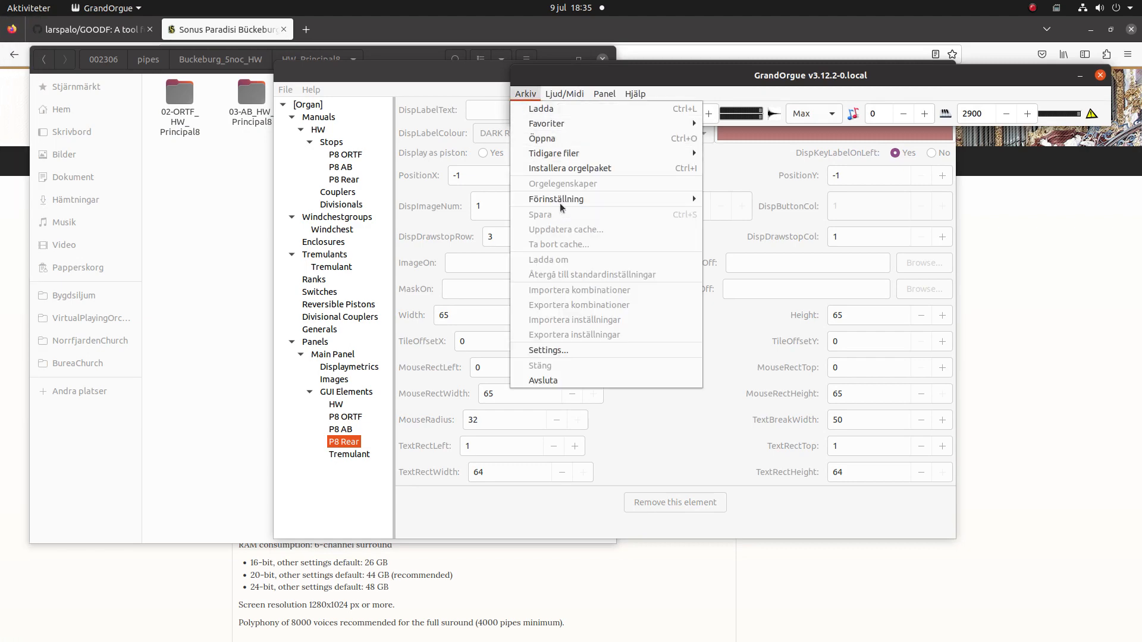
left_click(557, 138)
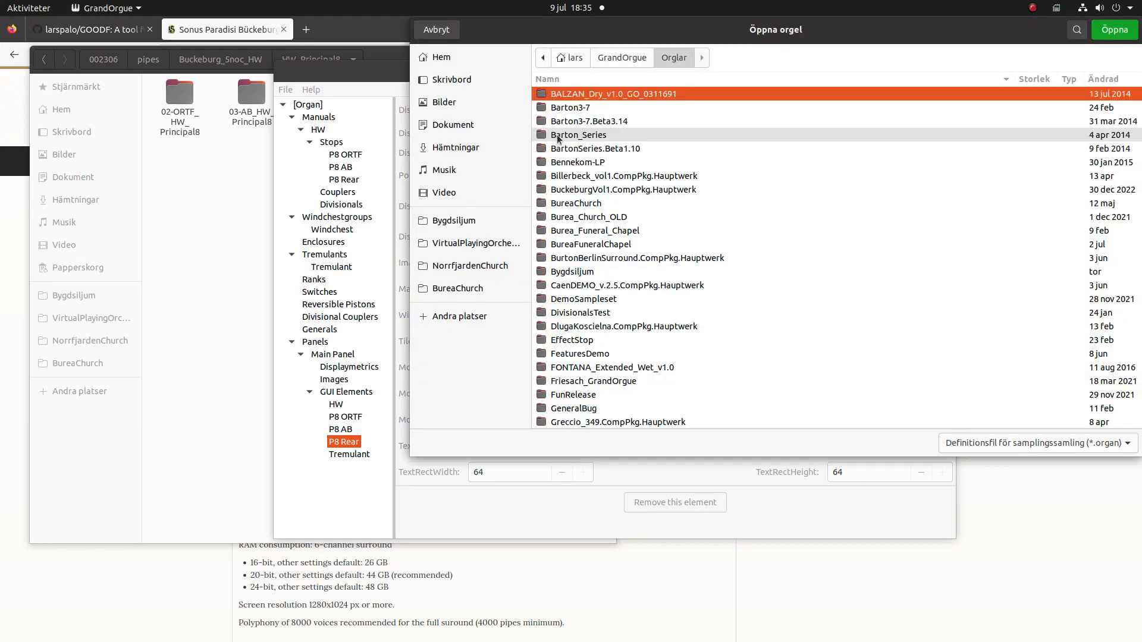
left_click(599, 190)
double_click(599, 191)
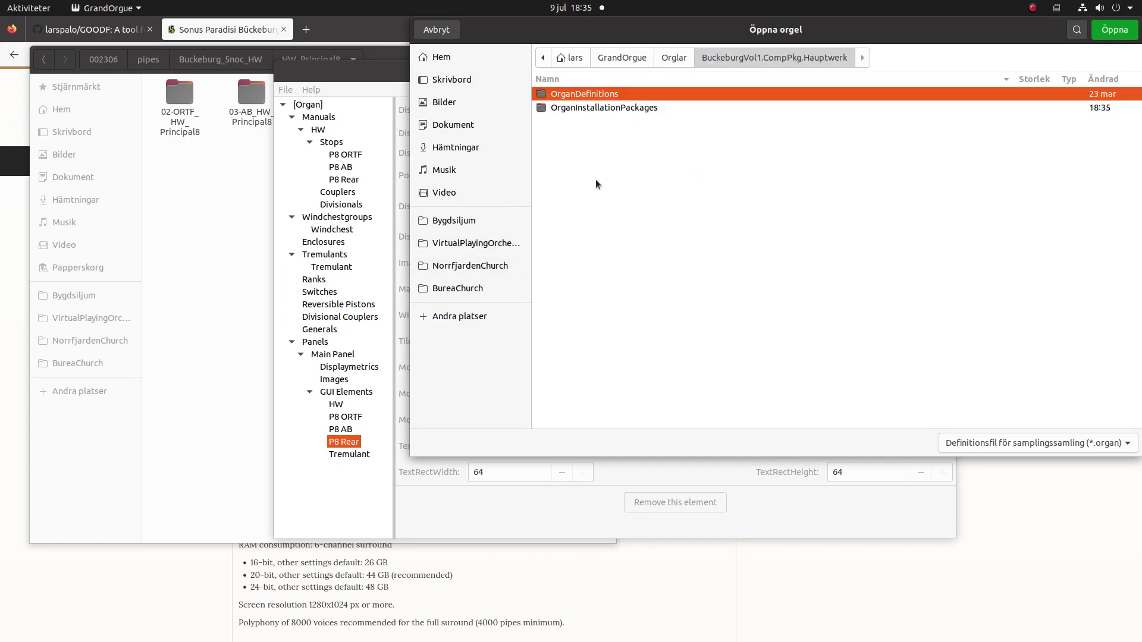
double_click(586, 107)
left_click(585, 107)
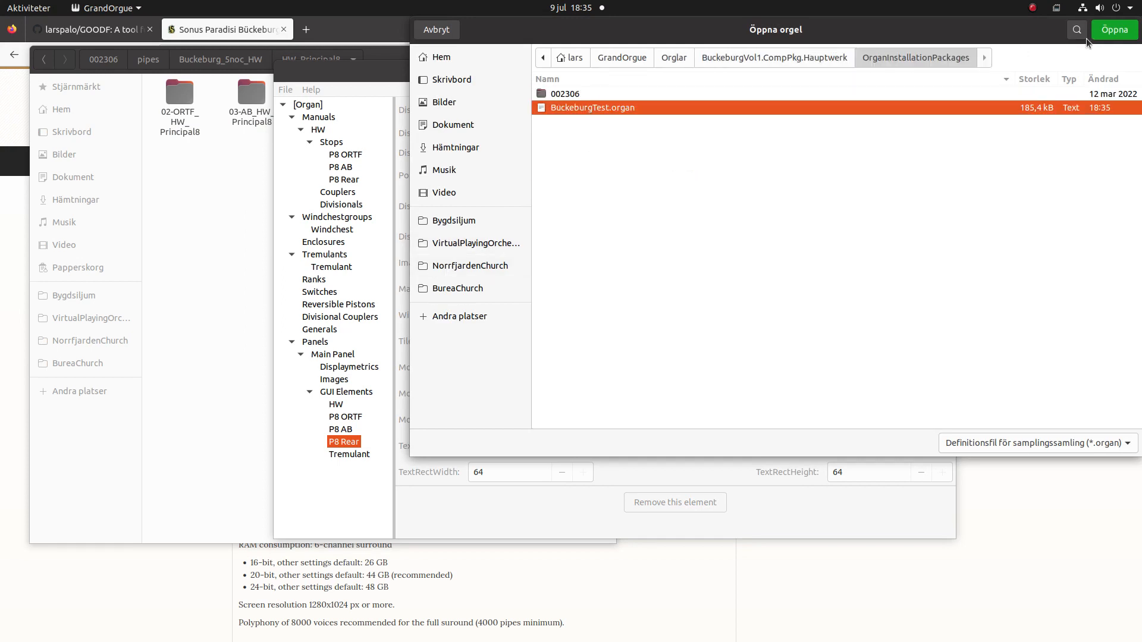
left_click(1111, 31)
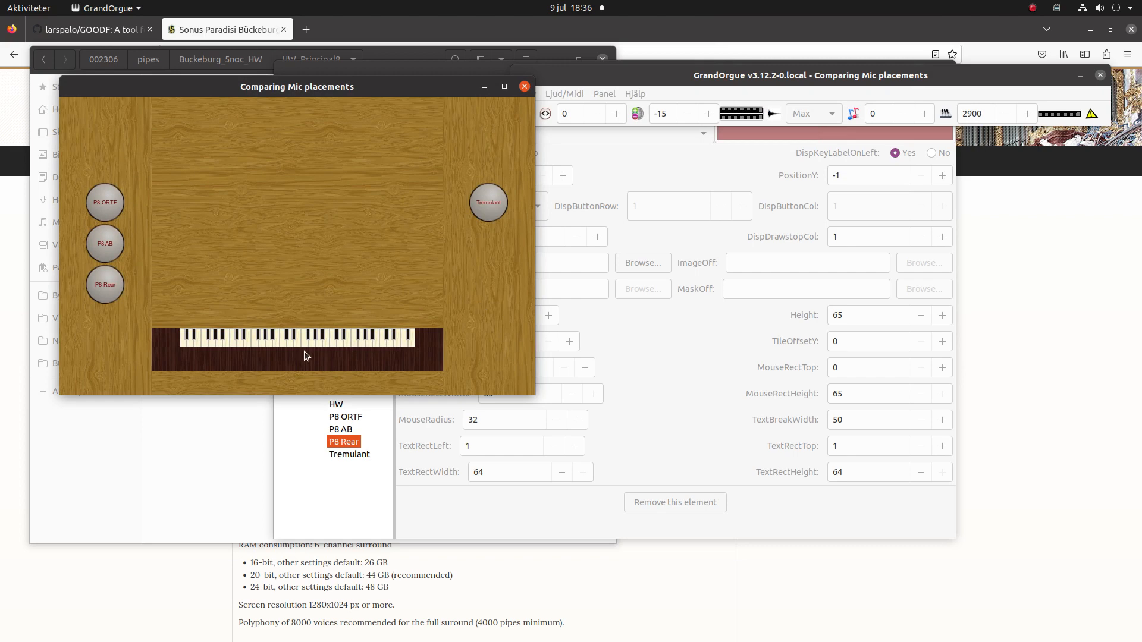
Assign the external MIDI keyboard to the HW manual by detecting its key events.
right_click(284, 347)
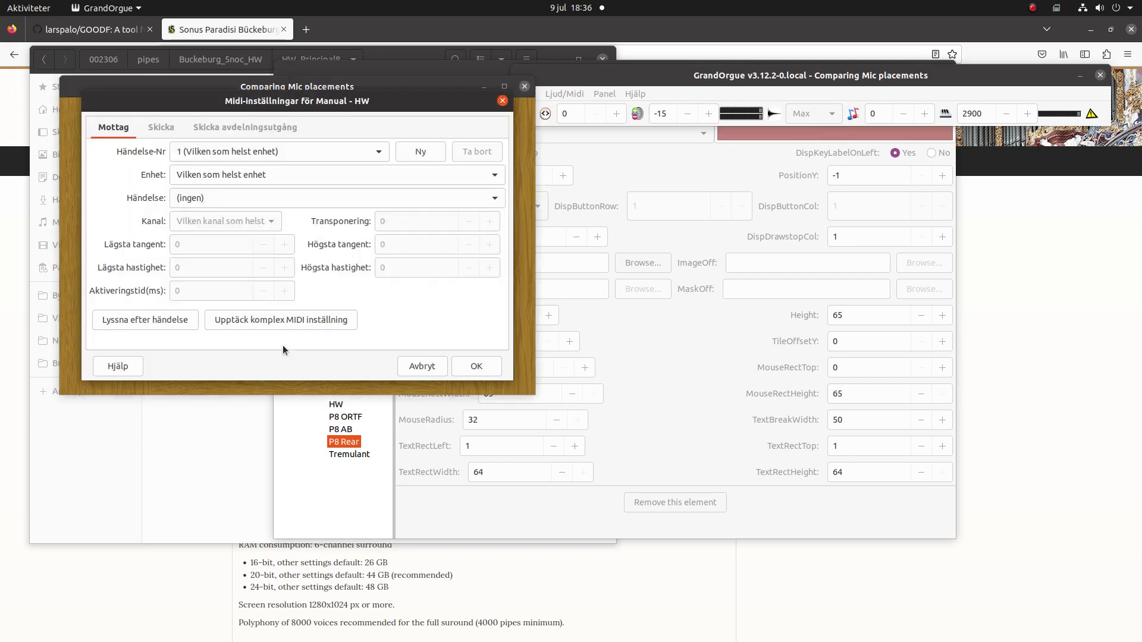
left_click(152, 323)
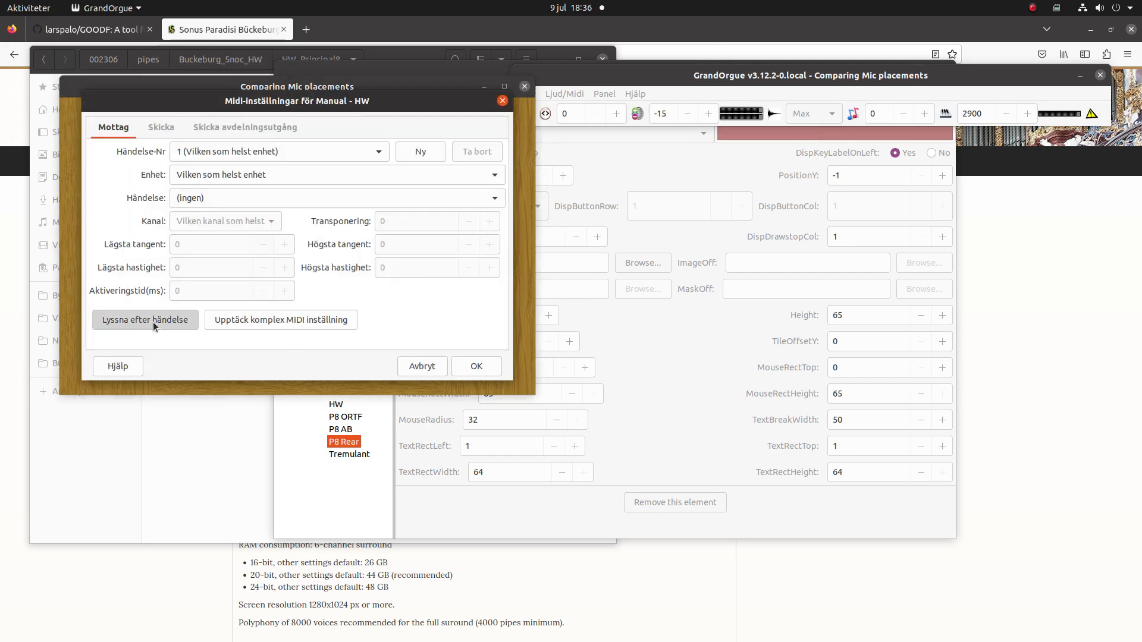
left_click(478, 366)
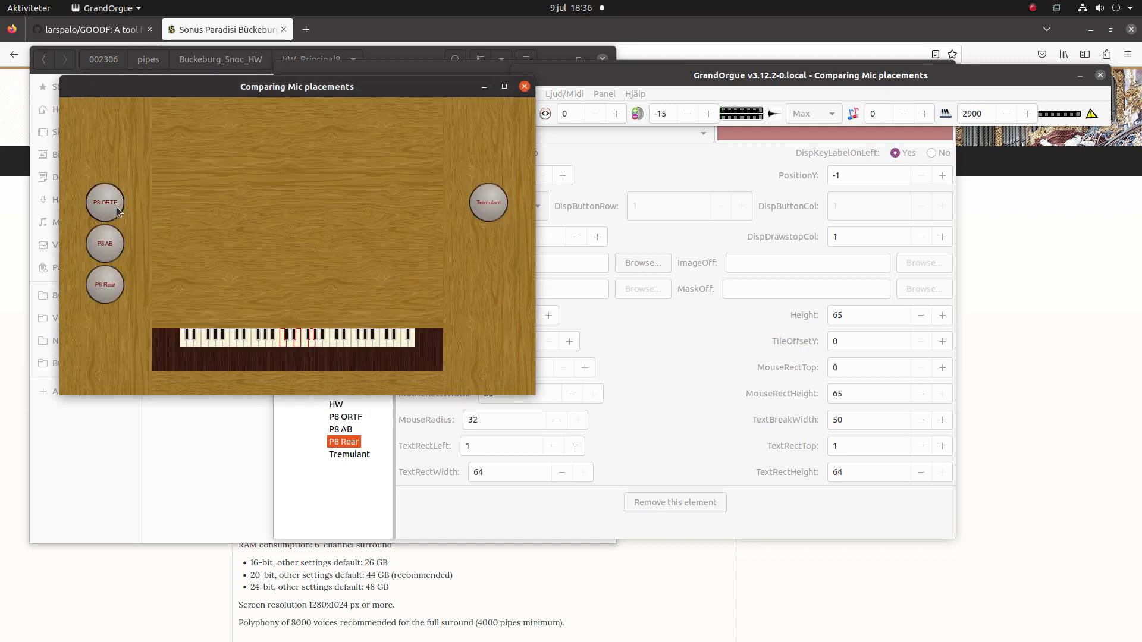
Toggle P8 AB and P8 ORTF on and off to compare them, leaving P8 ORTF drawn.
left_click(116, 244)
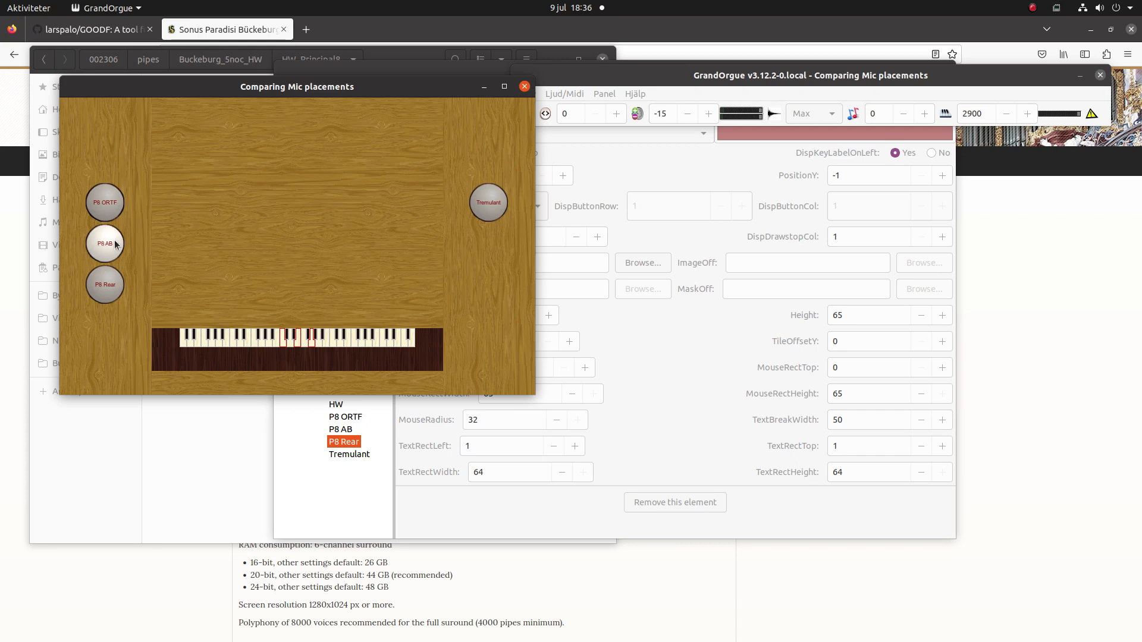
left_click(115, 244)
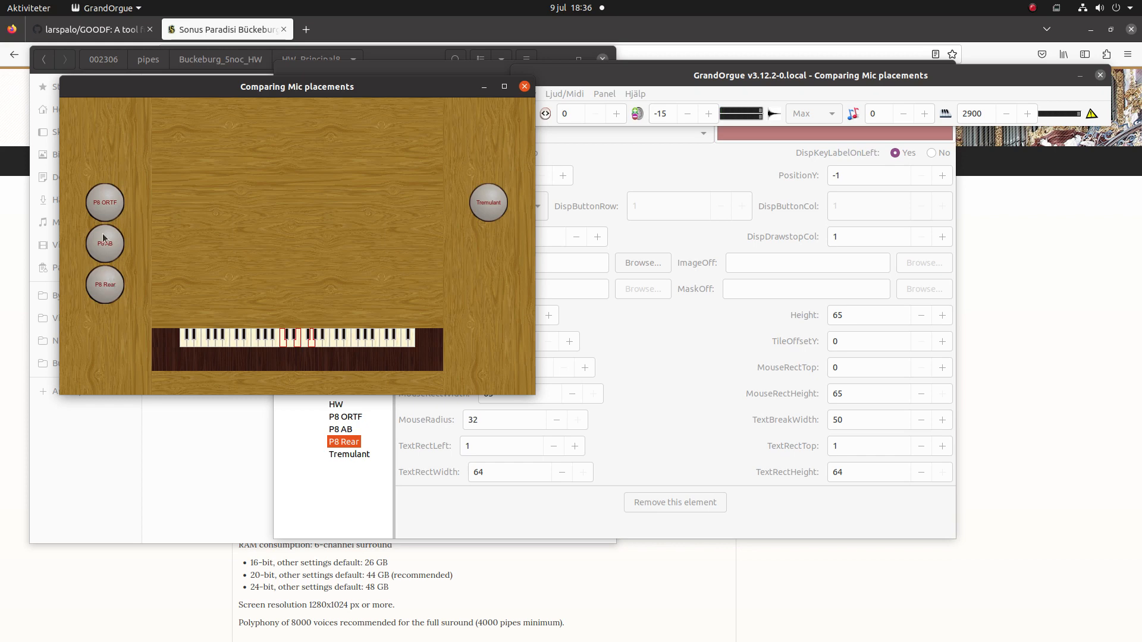
left_click(103, 211)
left_click(103, 211)
left_click(103, 211)
left_click(103, 211)
left_click(103, 212)
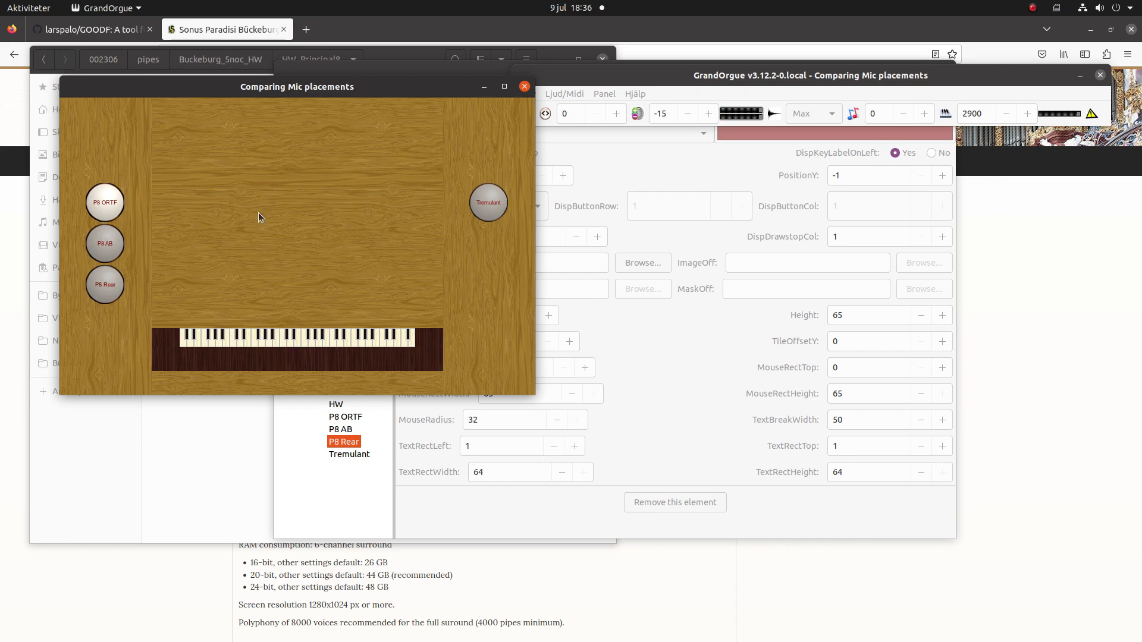
Try the Tremulant with P8 AB, then switch it off and draw P8 ORTF and P8 Rear.
left_click(486, 206)
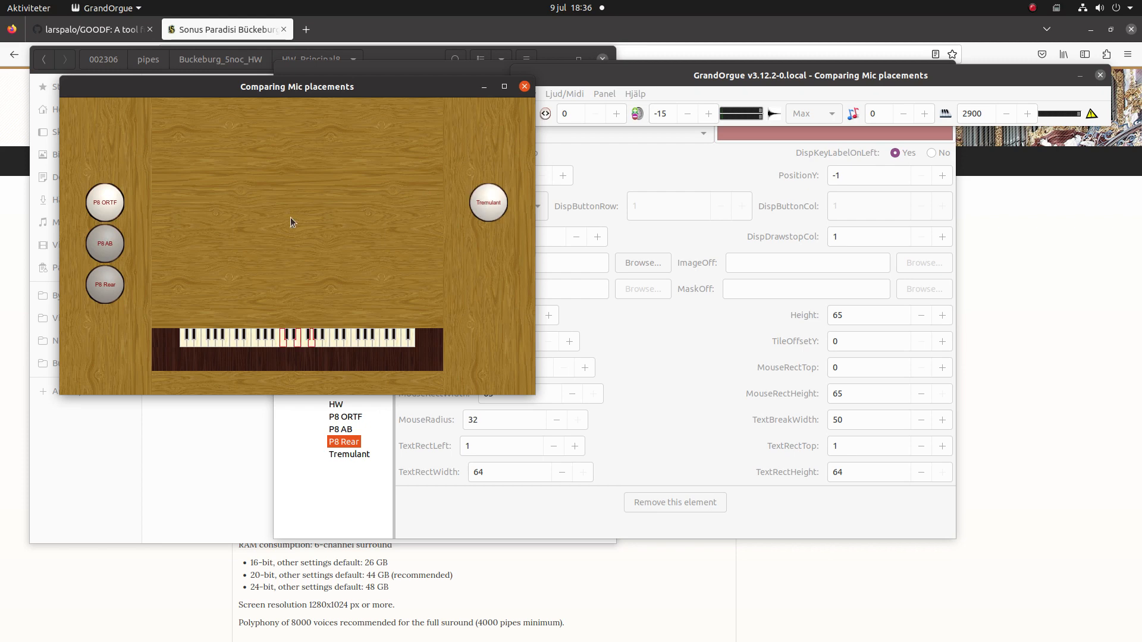
left_click(115, 249)
left_click(110, 205)
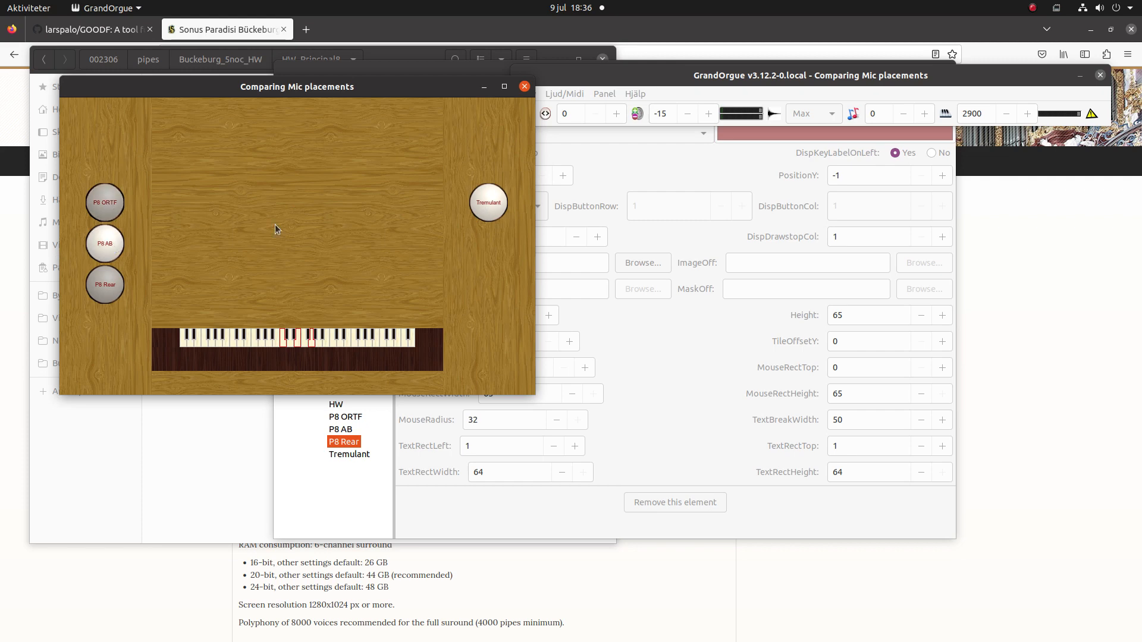
left_click(489, 211)
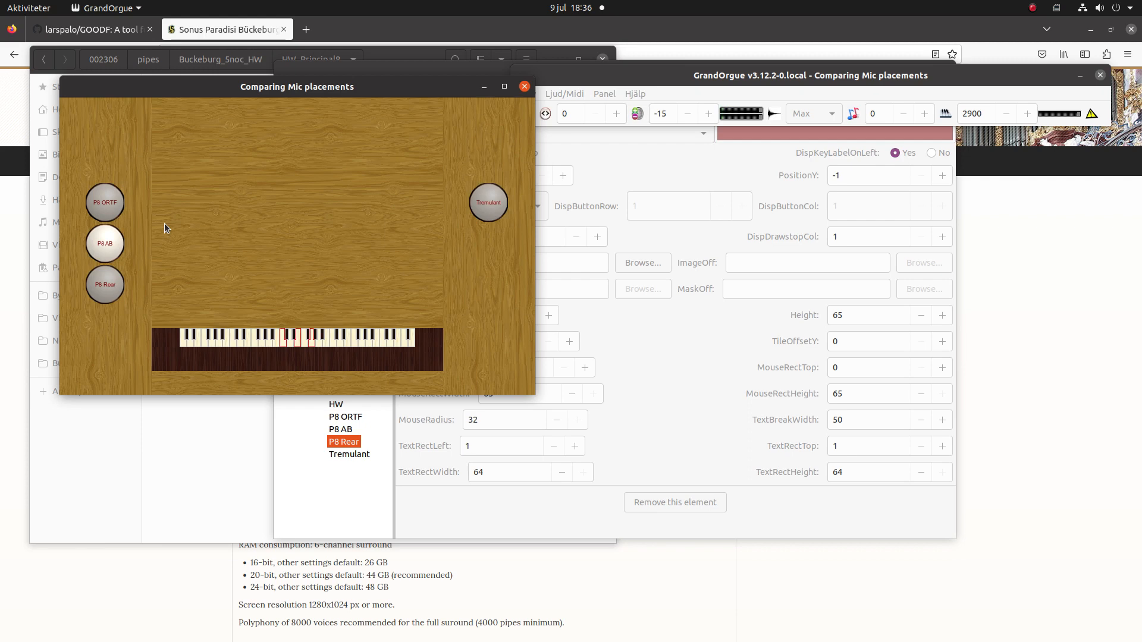
left_click(101, 204)
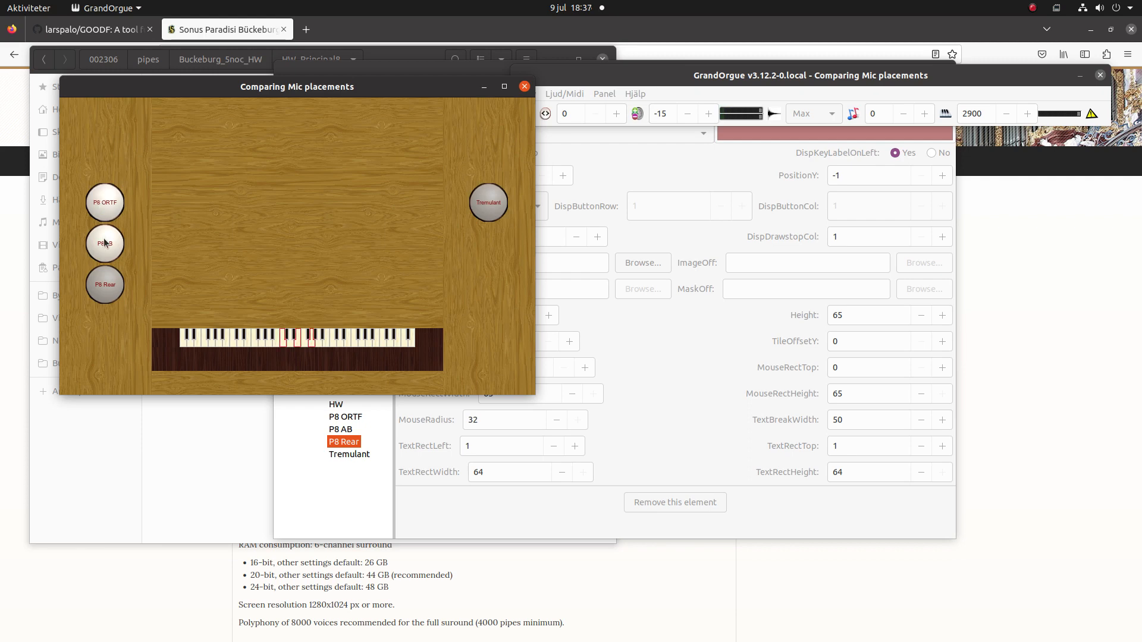
left_click(97, 300)
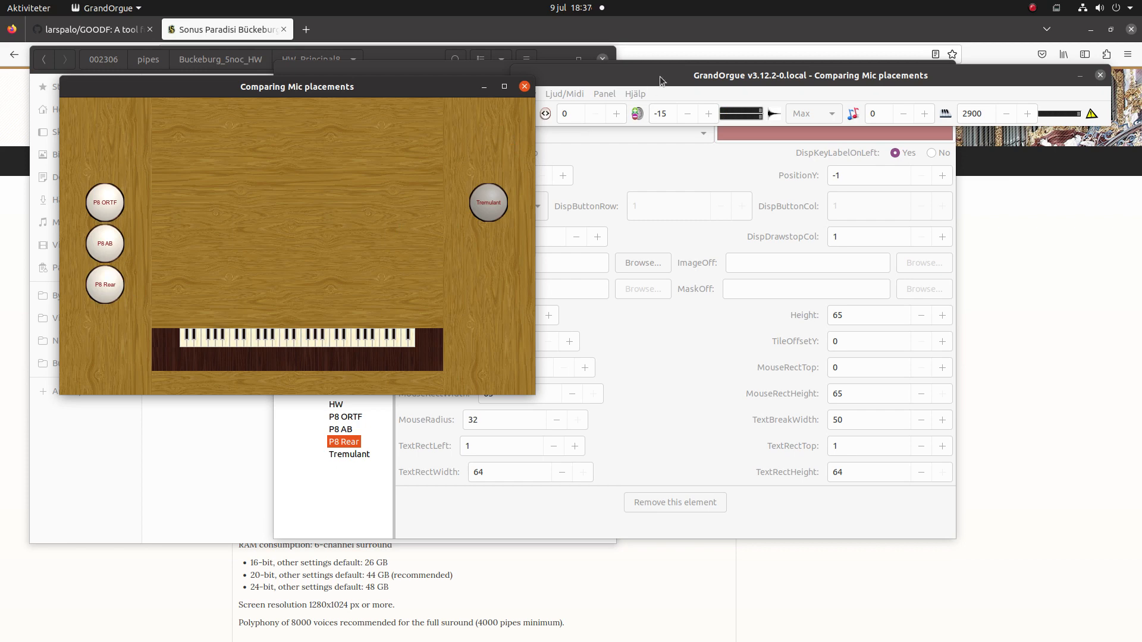
left_click(1033, 8)
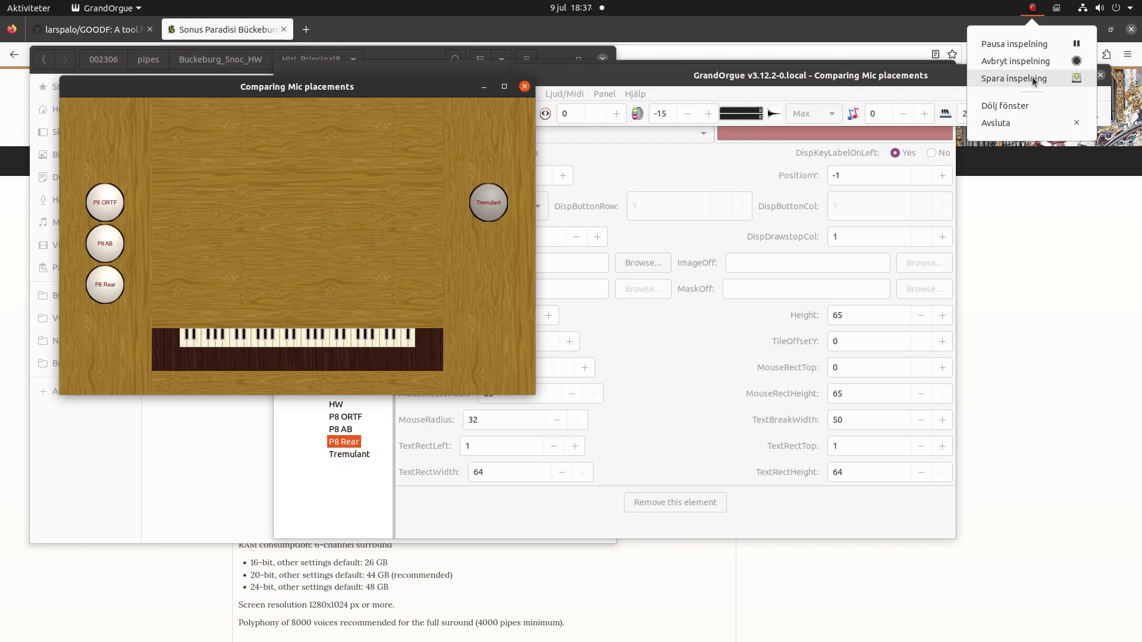